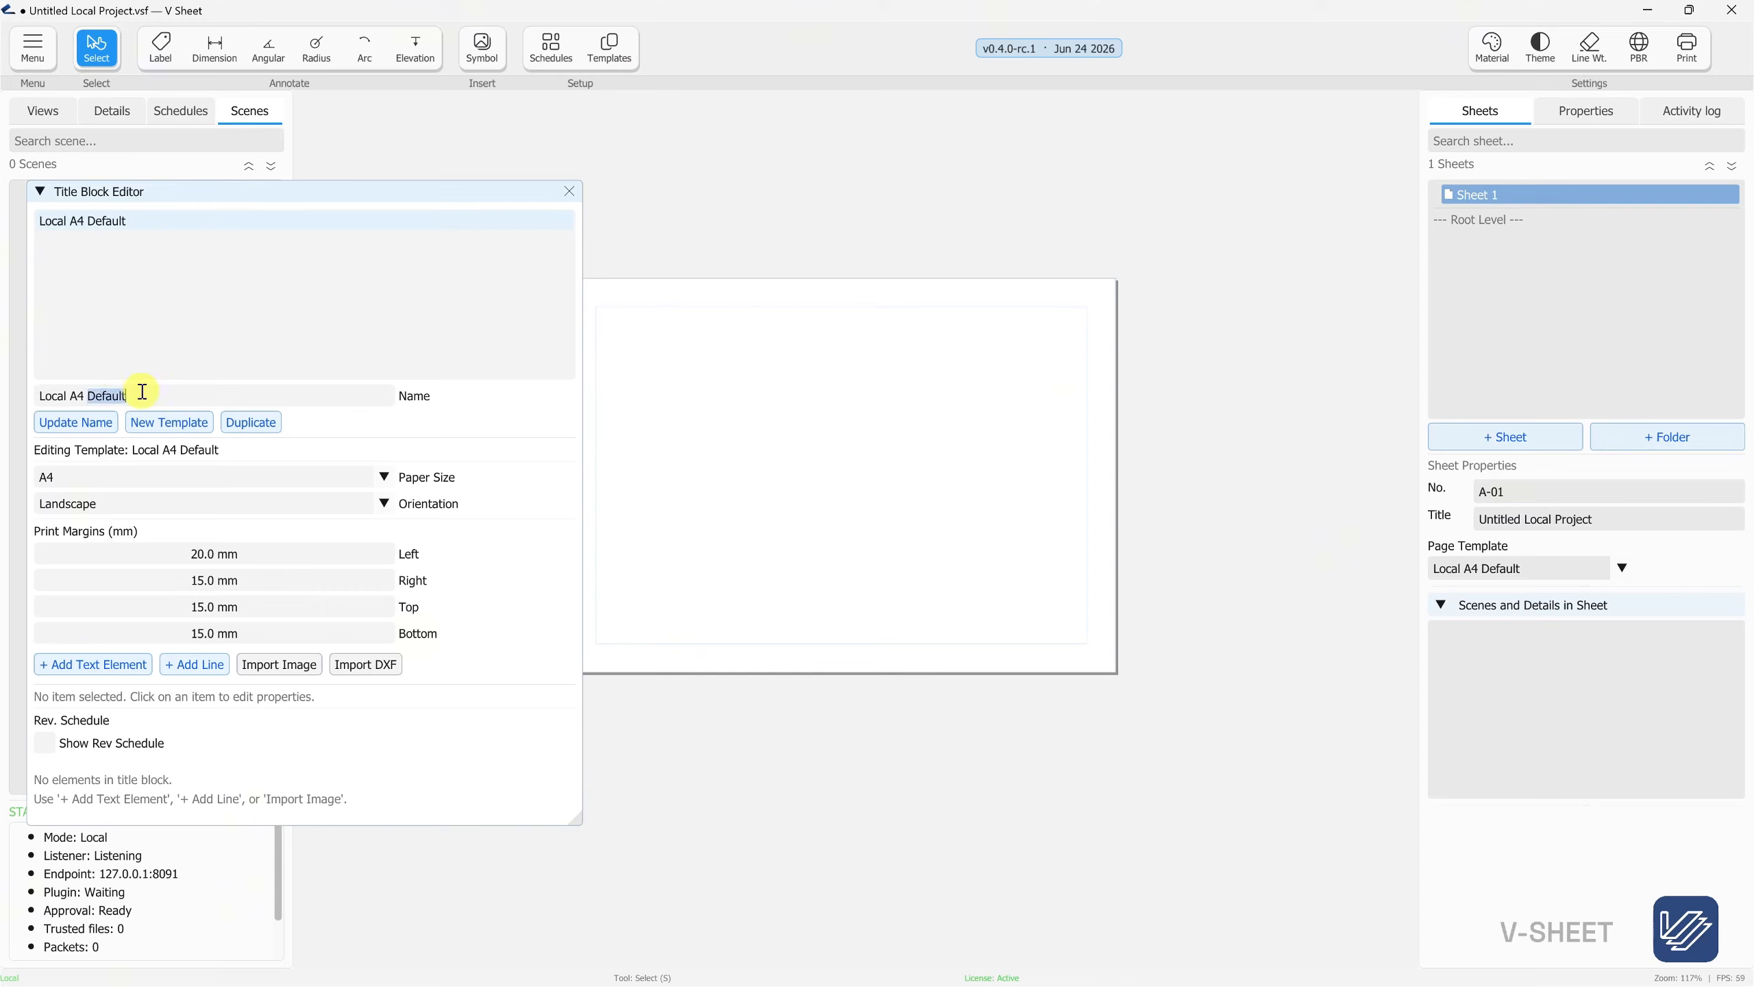
# Rename the Local A4 Default template to "A3 Title Block"
pyautogui.tripleClick(181, 396)
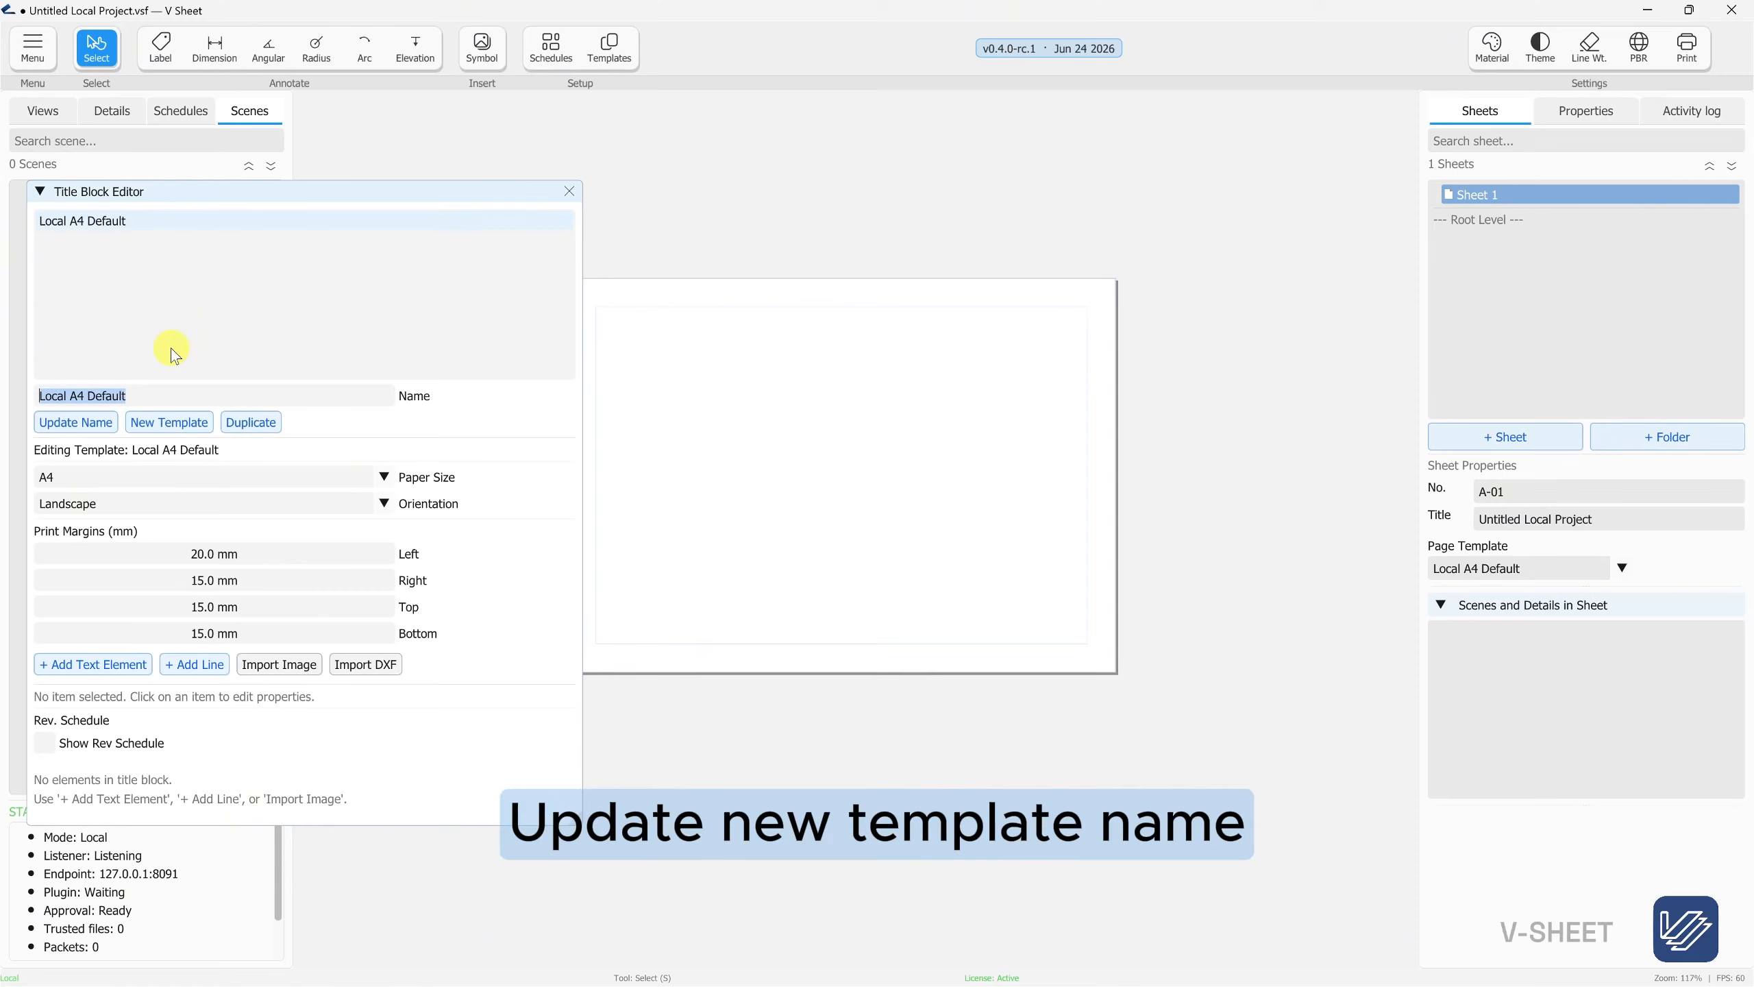
pyautogui.write('A3')
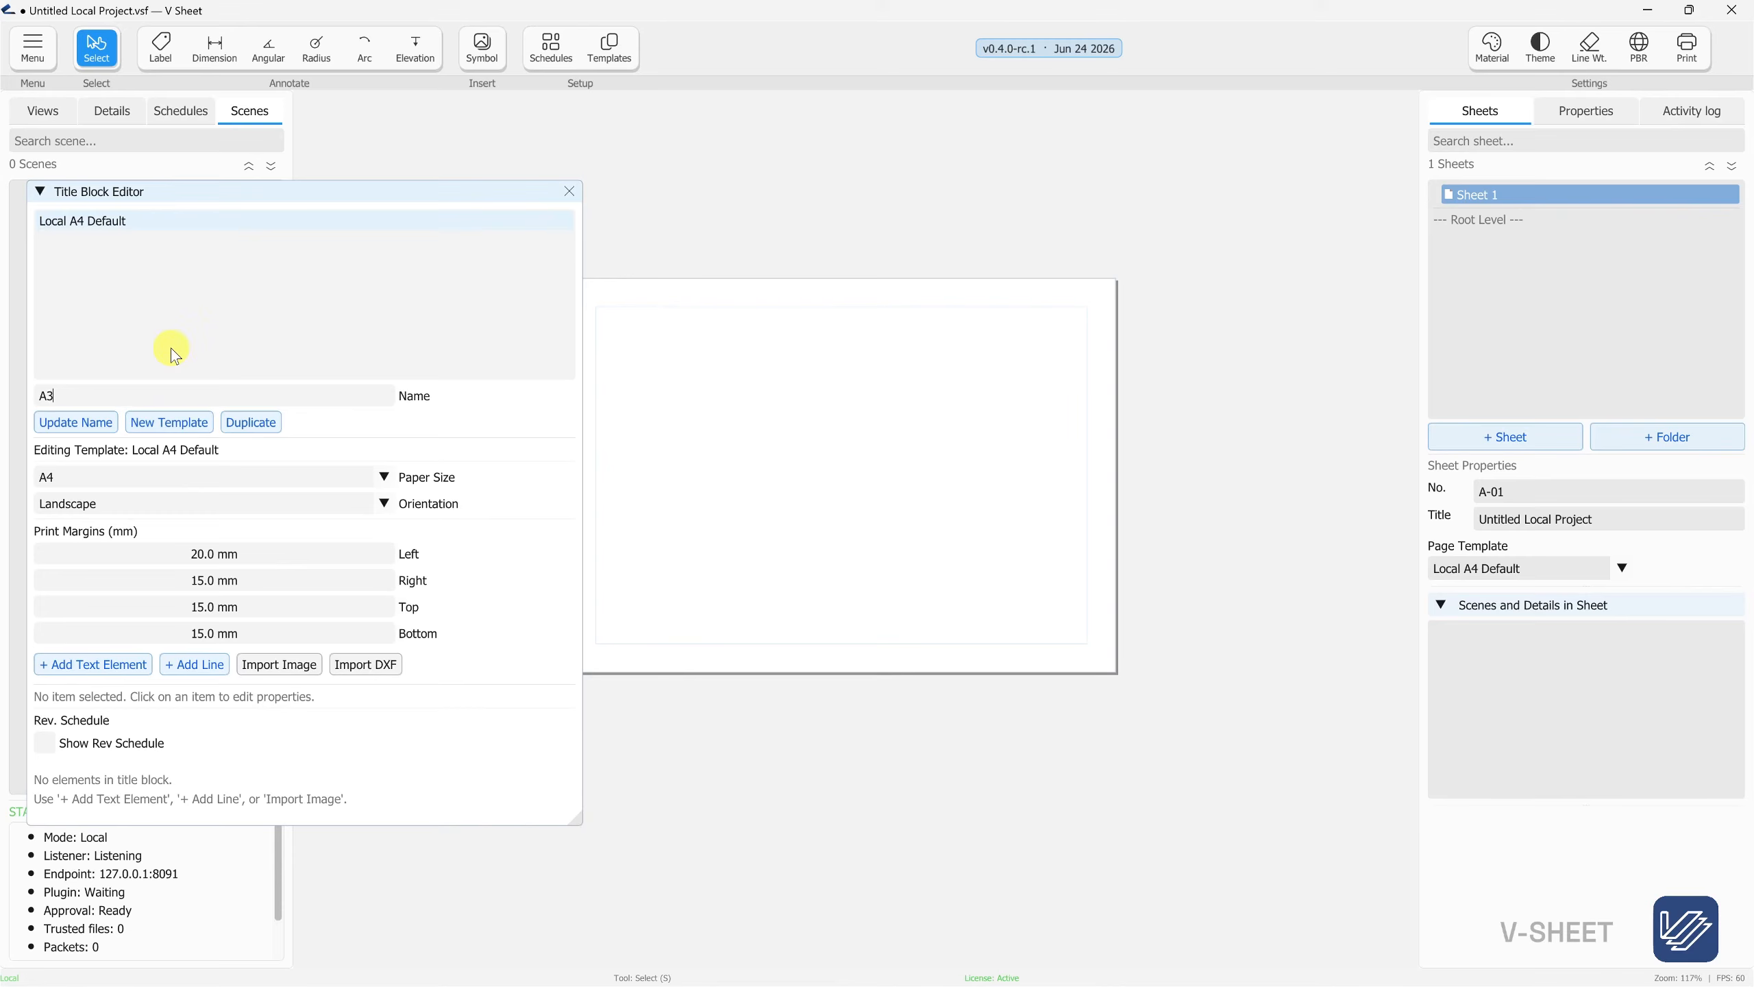
pyautogui.write(' Title Block')
pyautogui.click(102, 421)
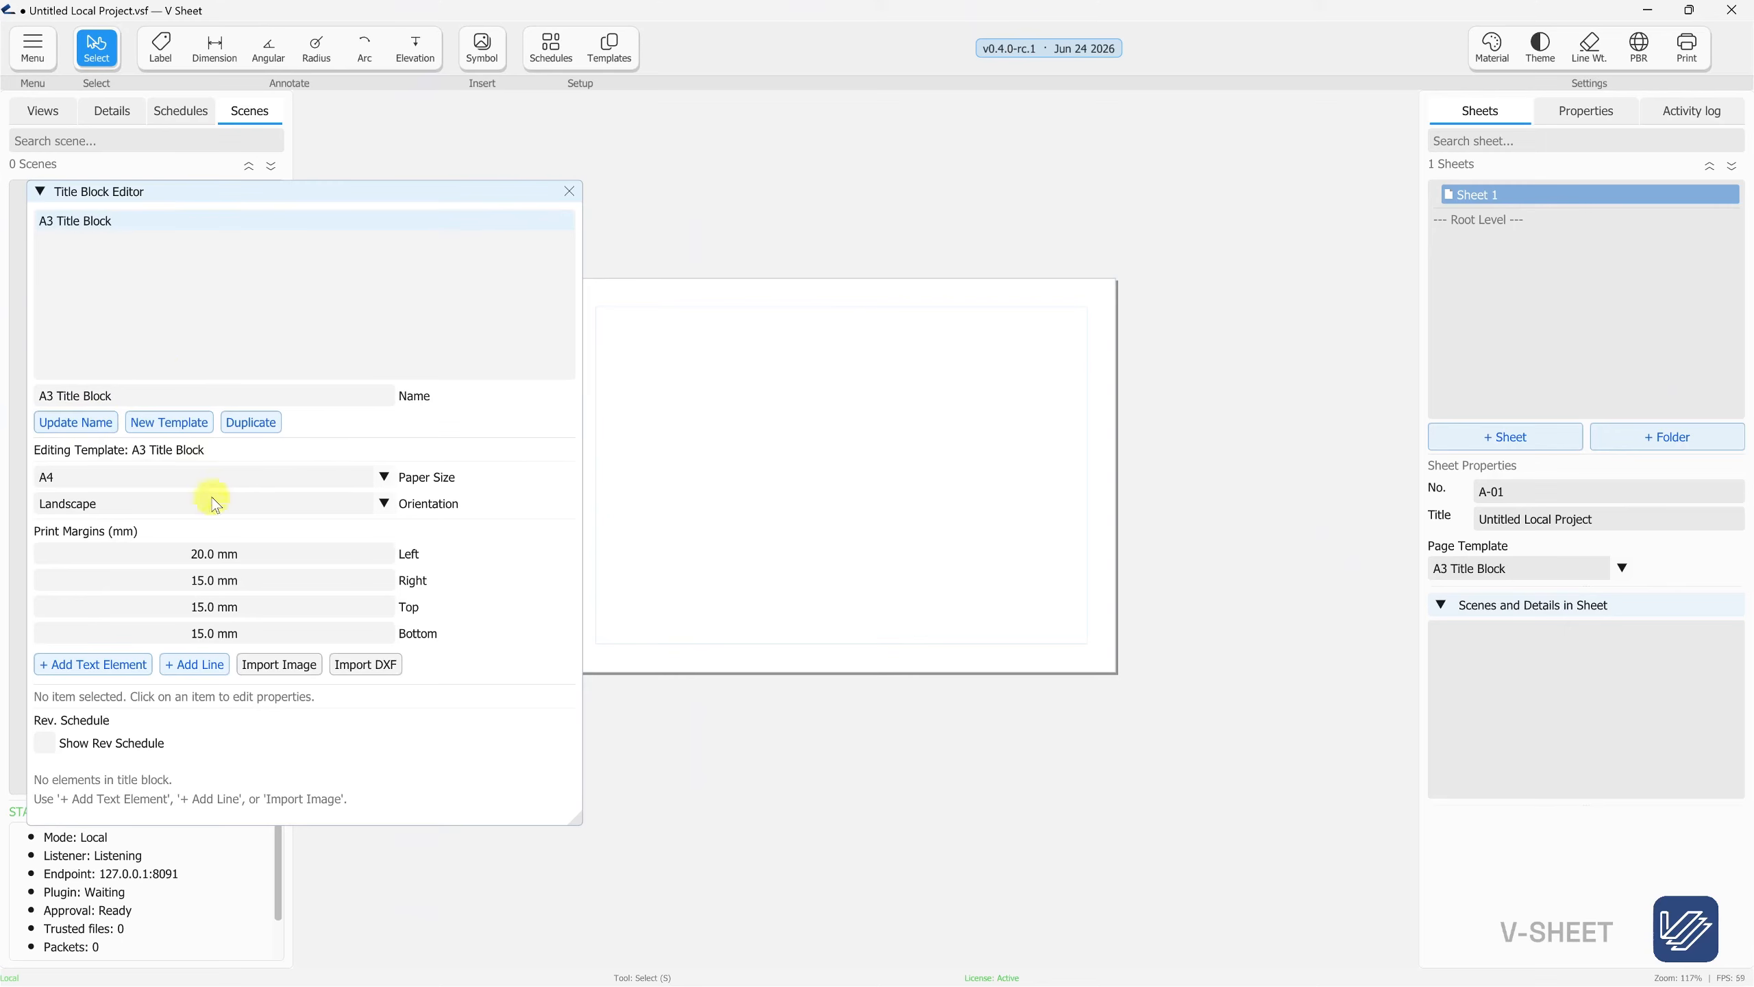
# Set the template's paper size to A3
pyautogui.click(223, 477)
pyautogui.click(149, 520)
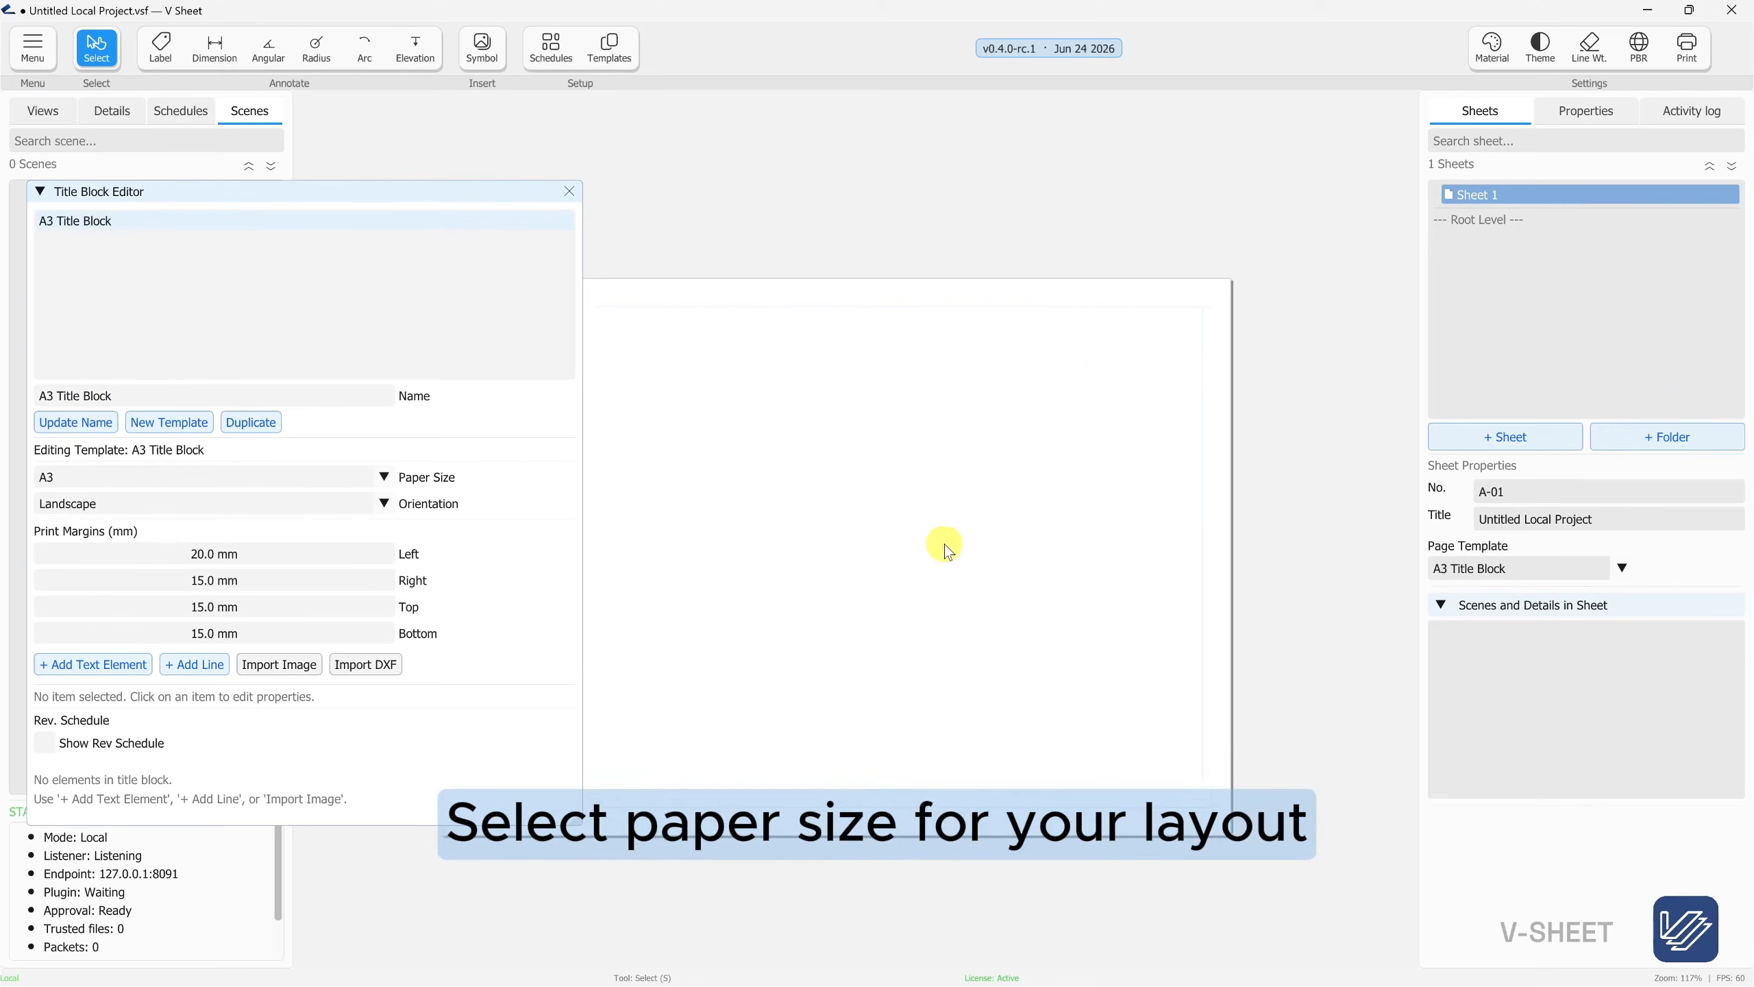
pyautogui.moveTo(945, 544); pyautogui.dragTo(1080, 526)
pyautogui.scroll(-2, 1046, 525)
pyautogui.scroll(1, 943, 500)
pyautogui.moveTo(934, 500); pyautogui.dragTo(914, 498)
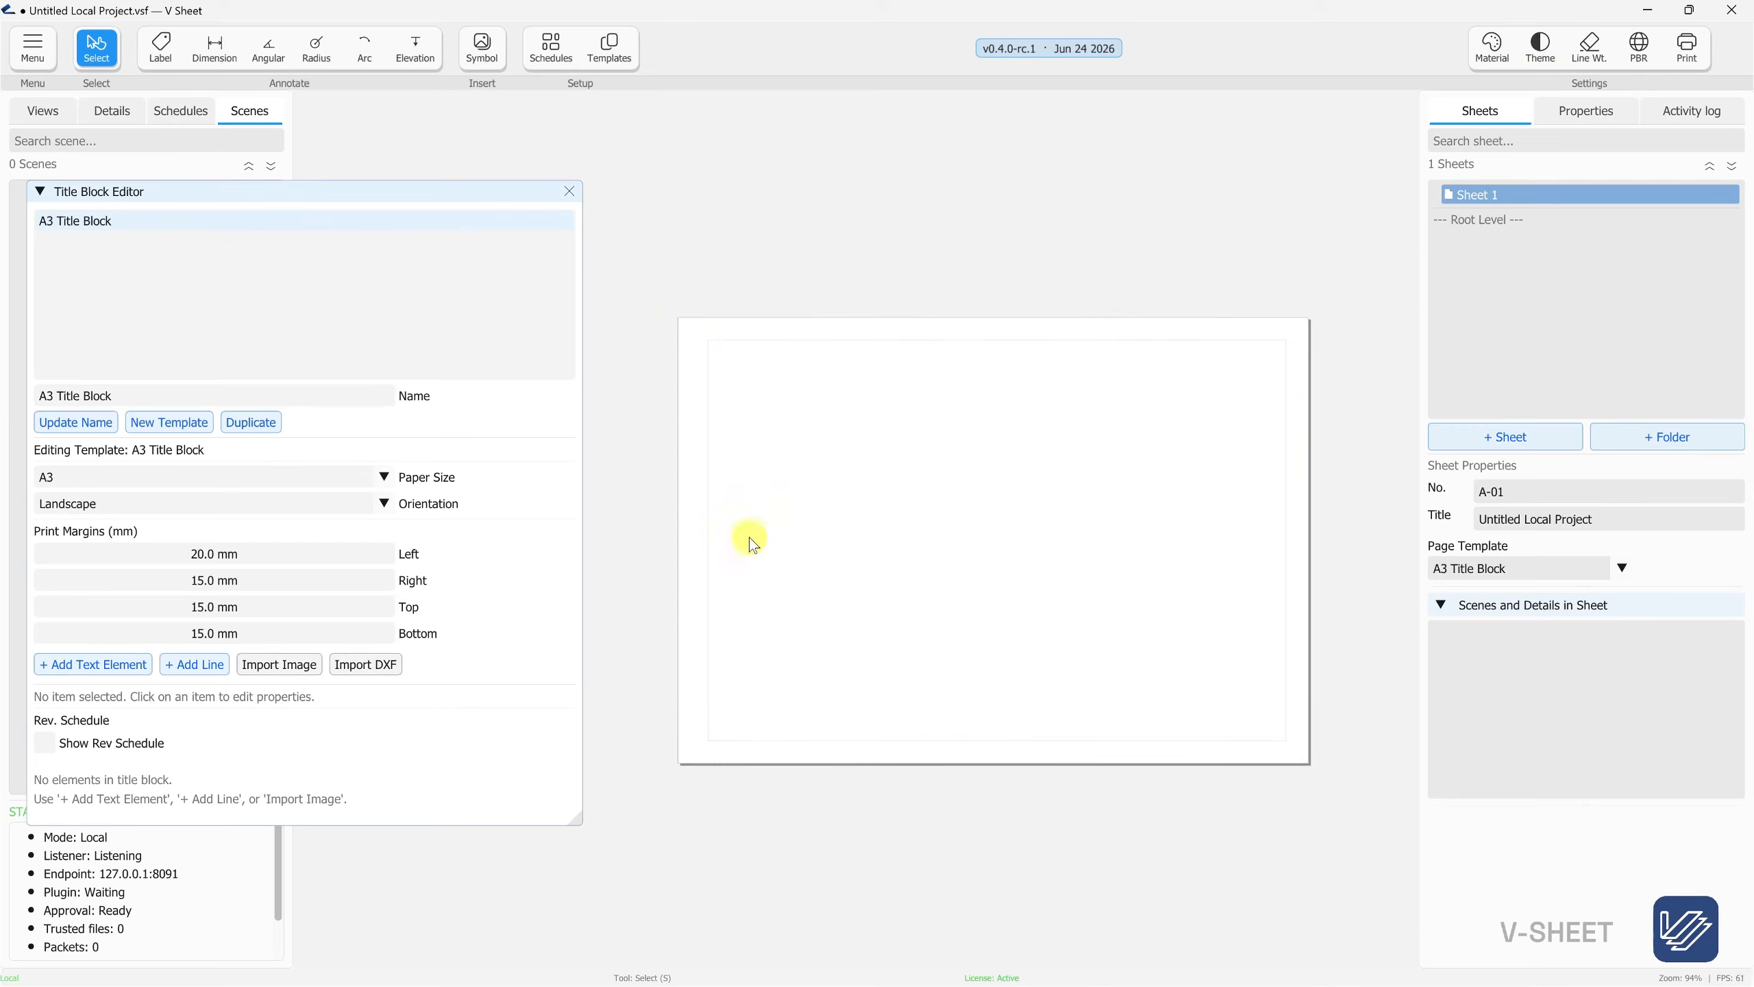
# Set the print margins to 15 mm left and 10 mm for the right, top and bottom
pyautogui.click(263, 554)
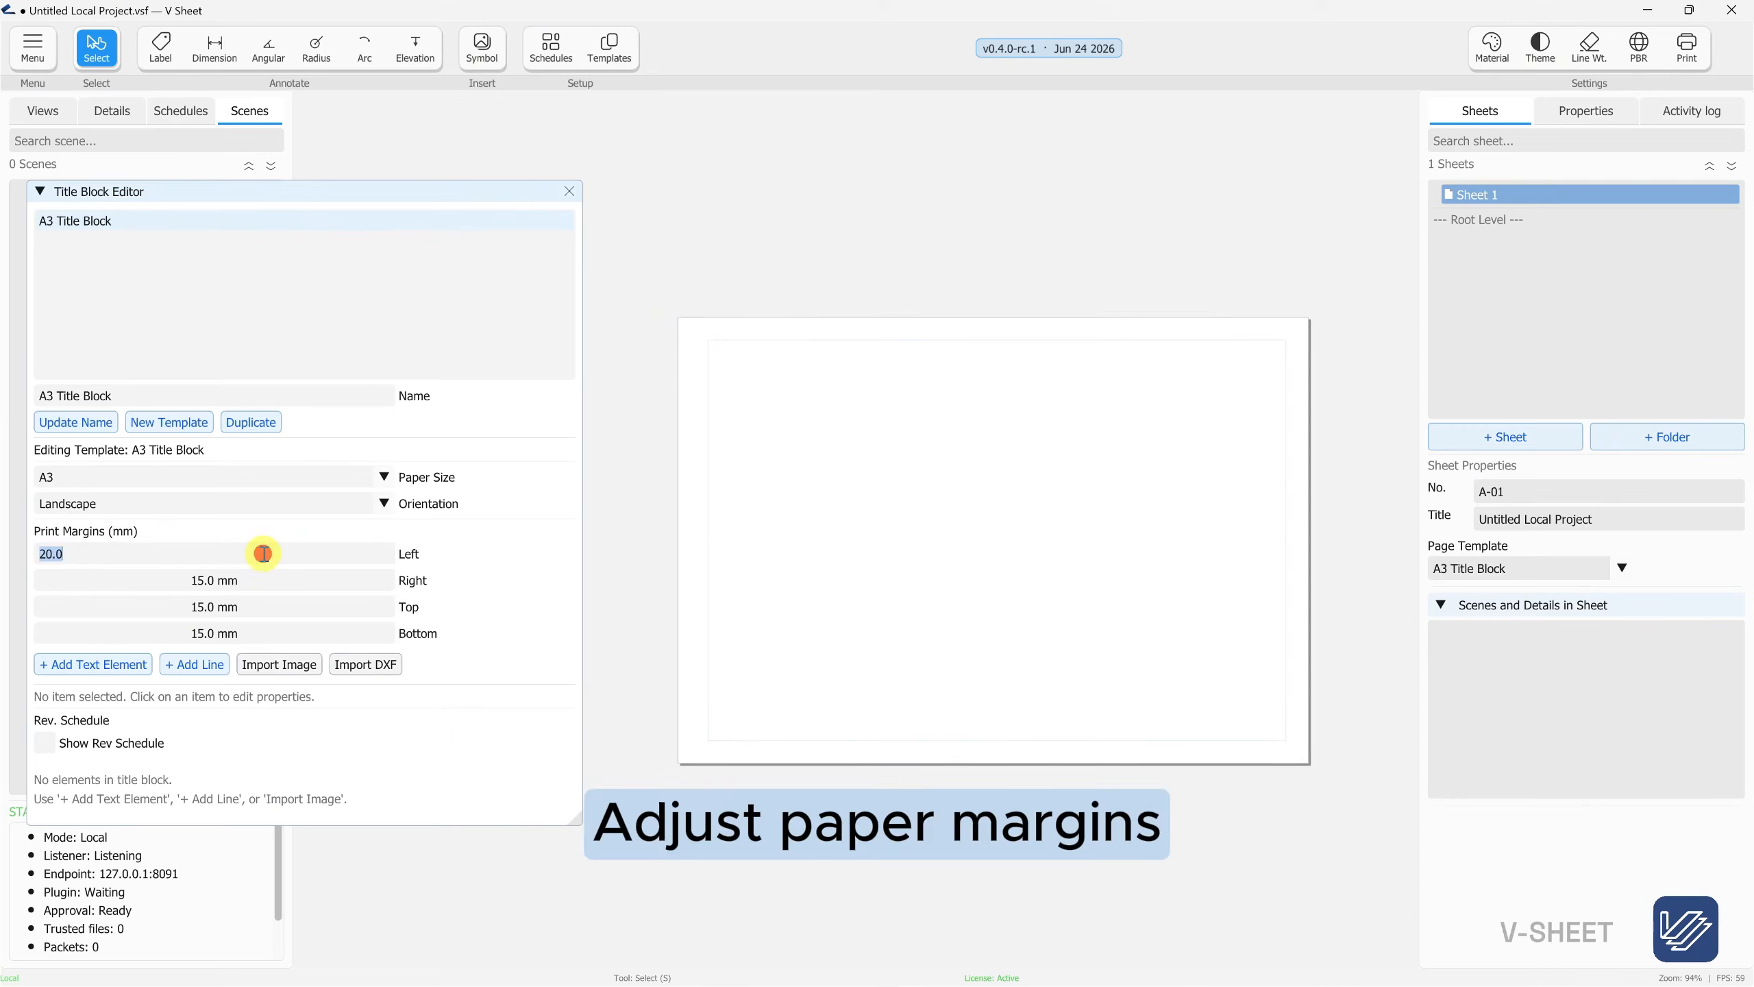
pyautogui.click(263, 581)
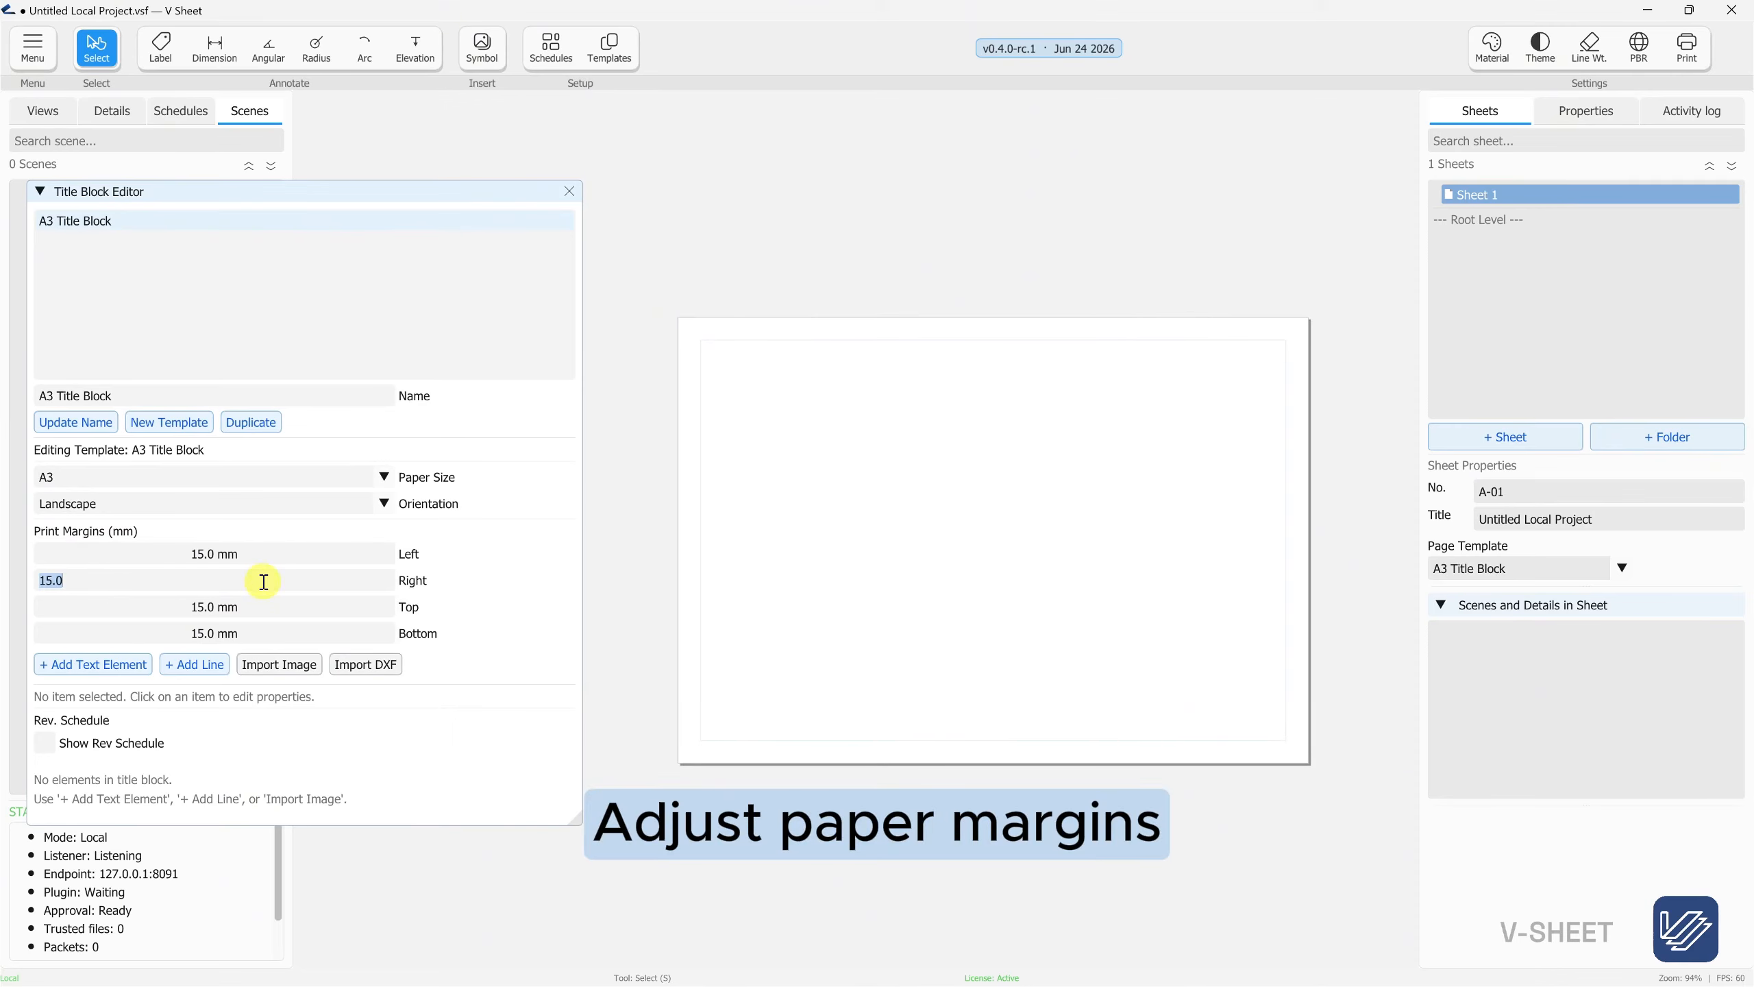
pyautogui.write('10')
pyautogui.click(268, 610)
pyautogui.write('10')
pyautogui.click(274, 642)
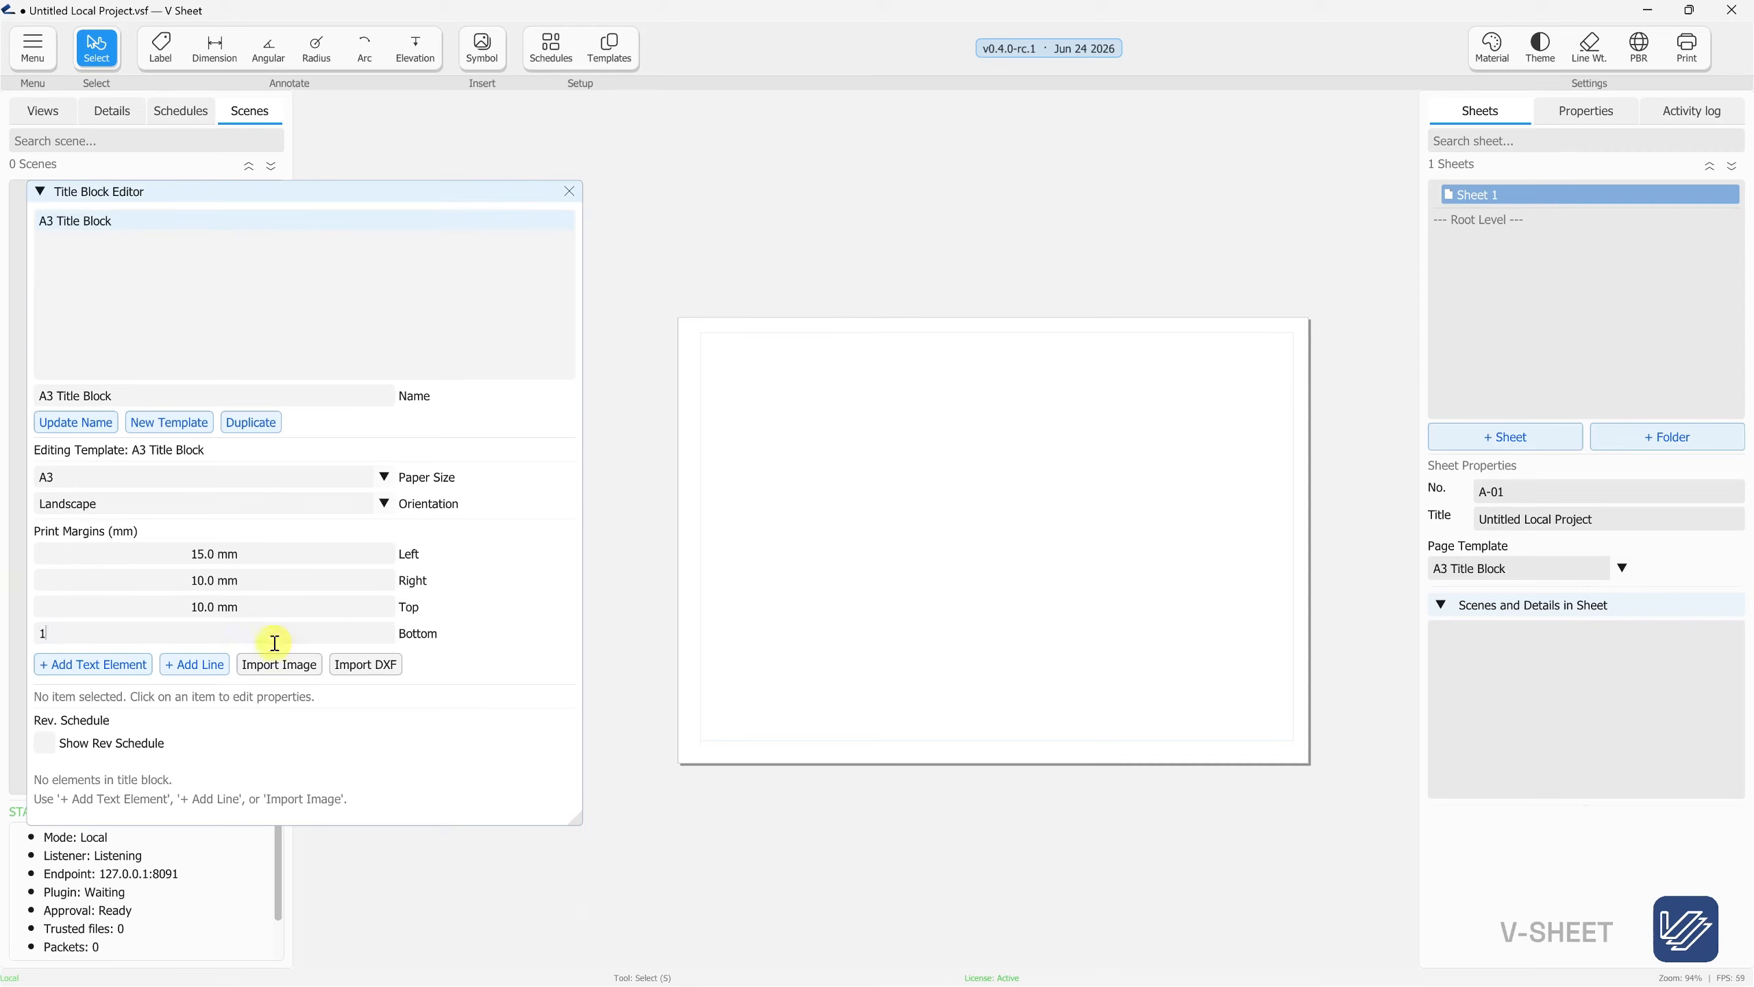
pyautogui.write('10')
pyautogui.click(577, 631)
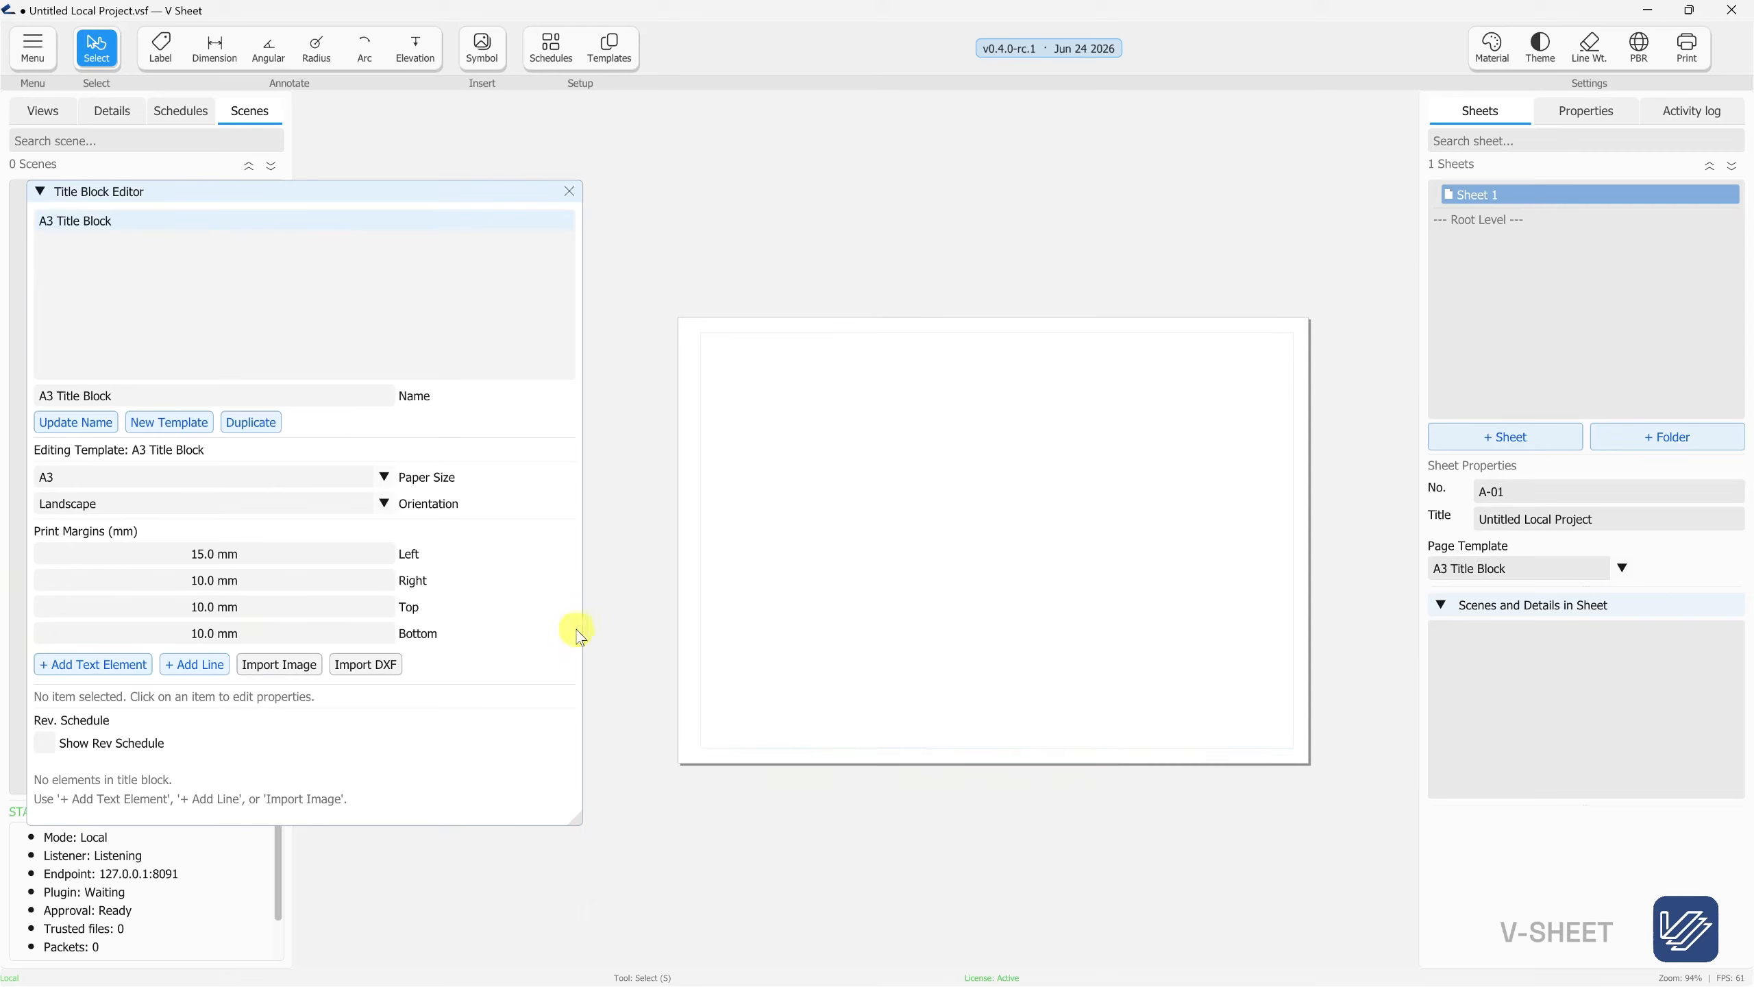
# Draw a closed rectangular border of four lines along the sheet's print margins
pyautogui.click(191, 666)
pyautogui.click(697, 333)
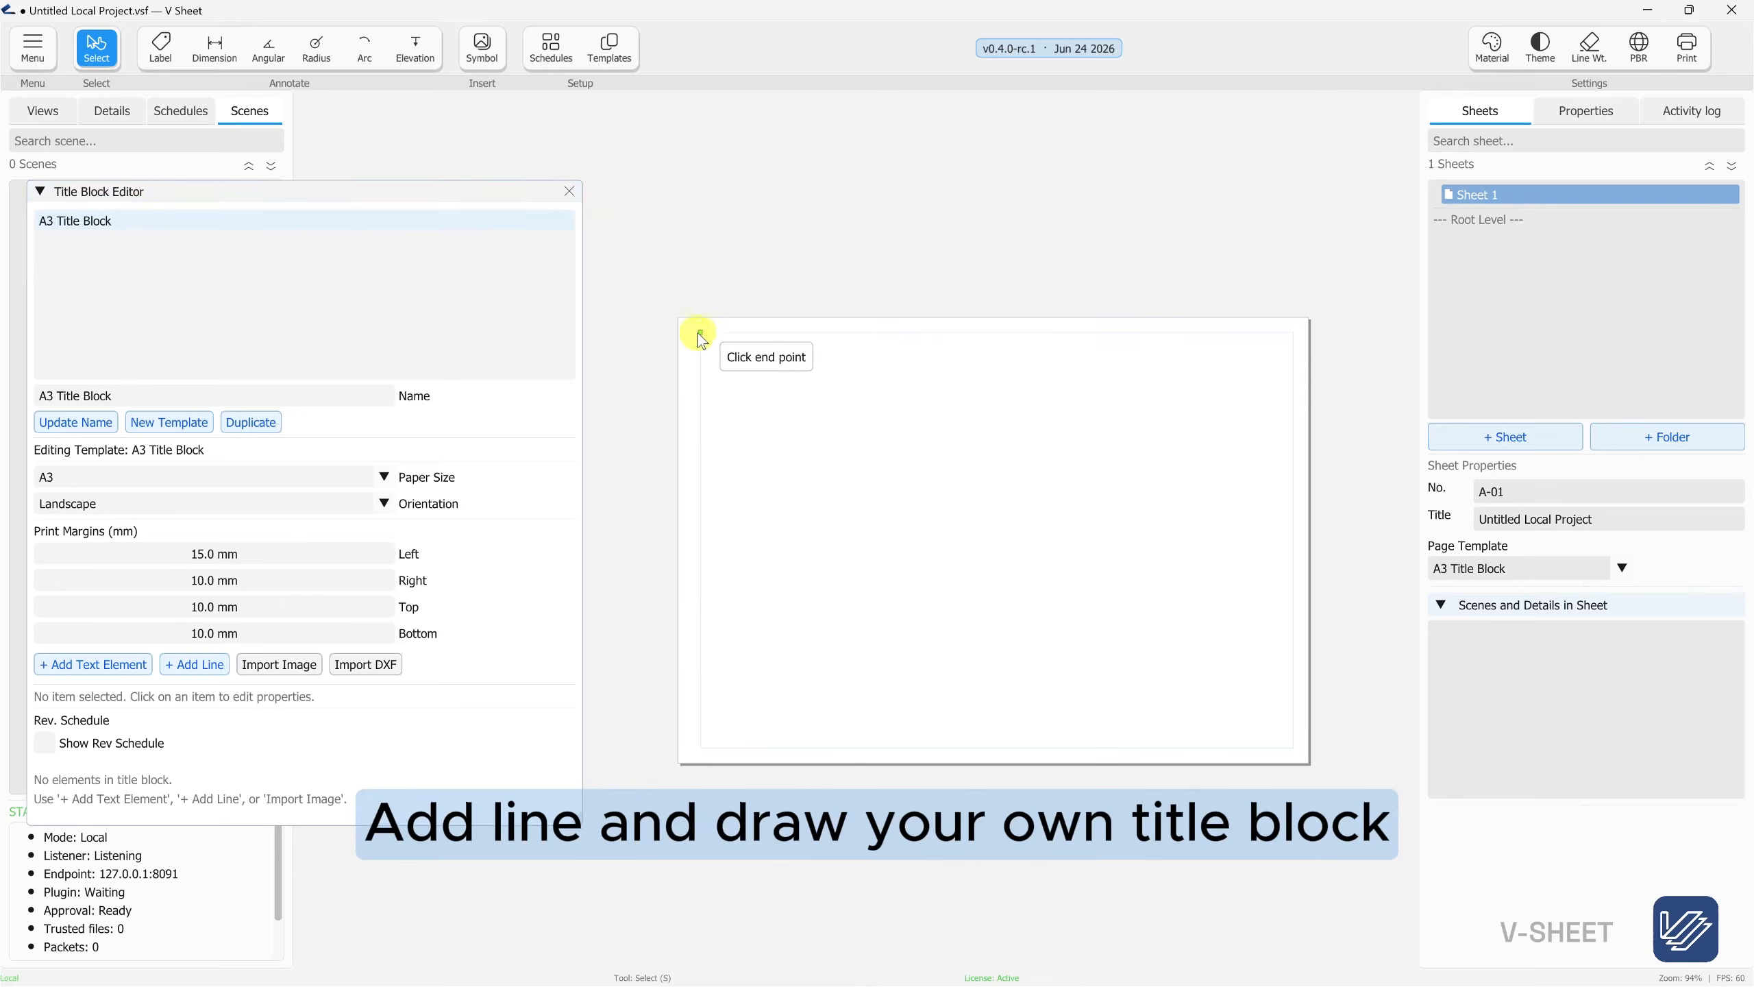
pyautogui.click(1294, 333)
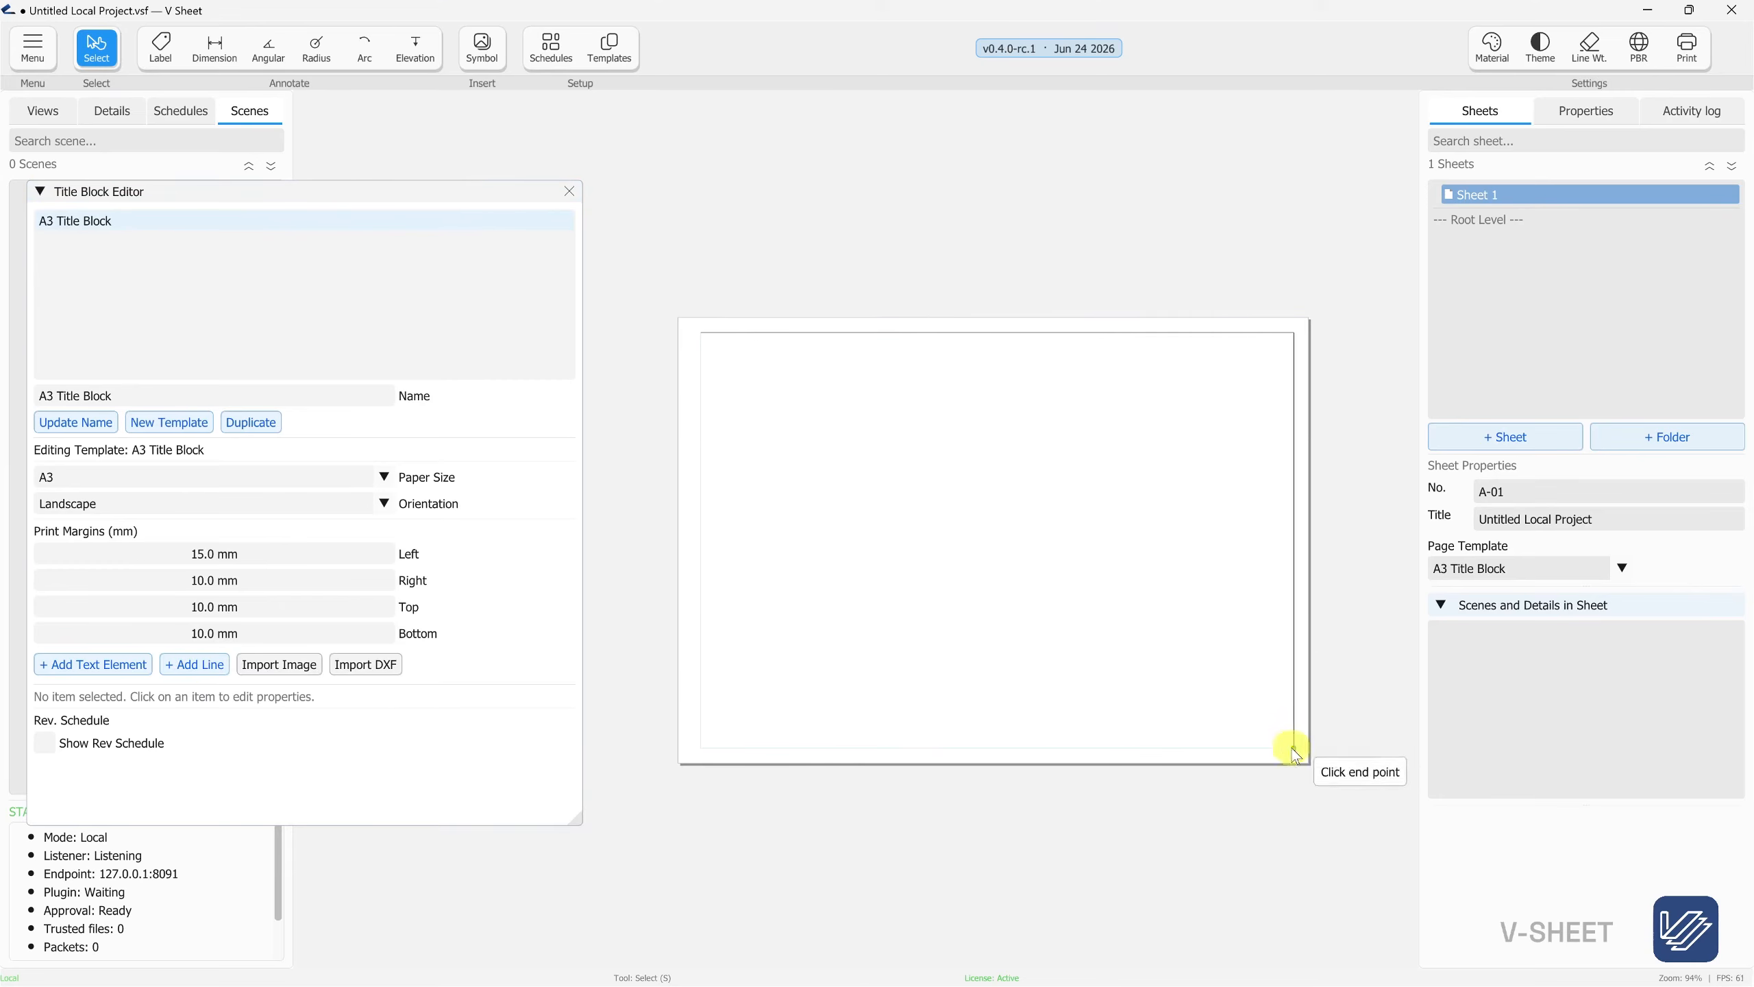
pyautogui.click(1293, 748)
pyautogui.click(700, 749)
pyautogui.click(700, 333)
# Draw a vertical divider between the top and bottom borders, positioned 55 mm from the right border
pyautogui.click(1214, 333)
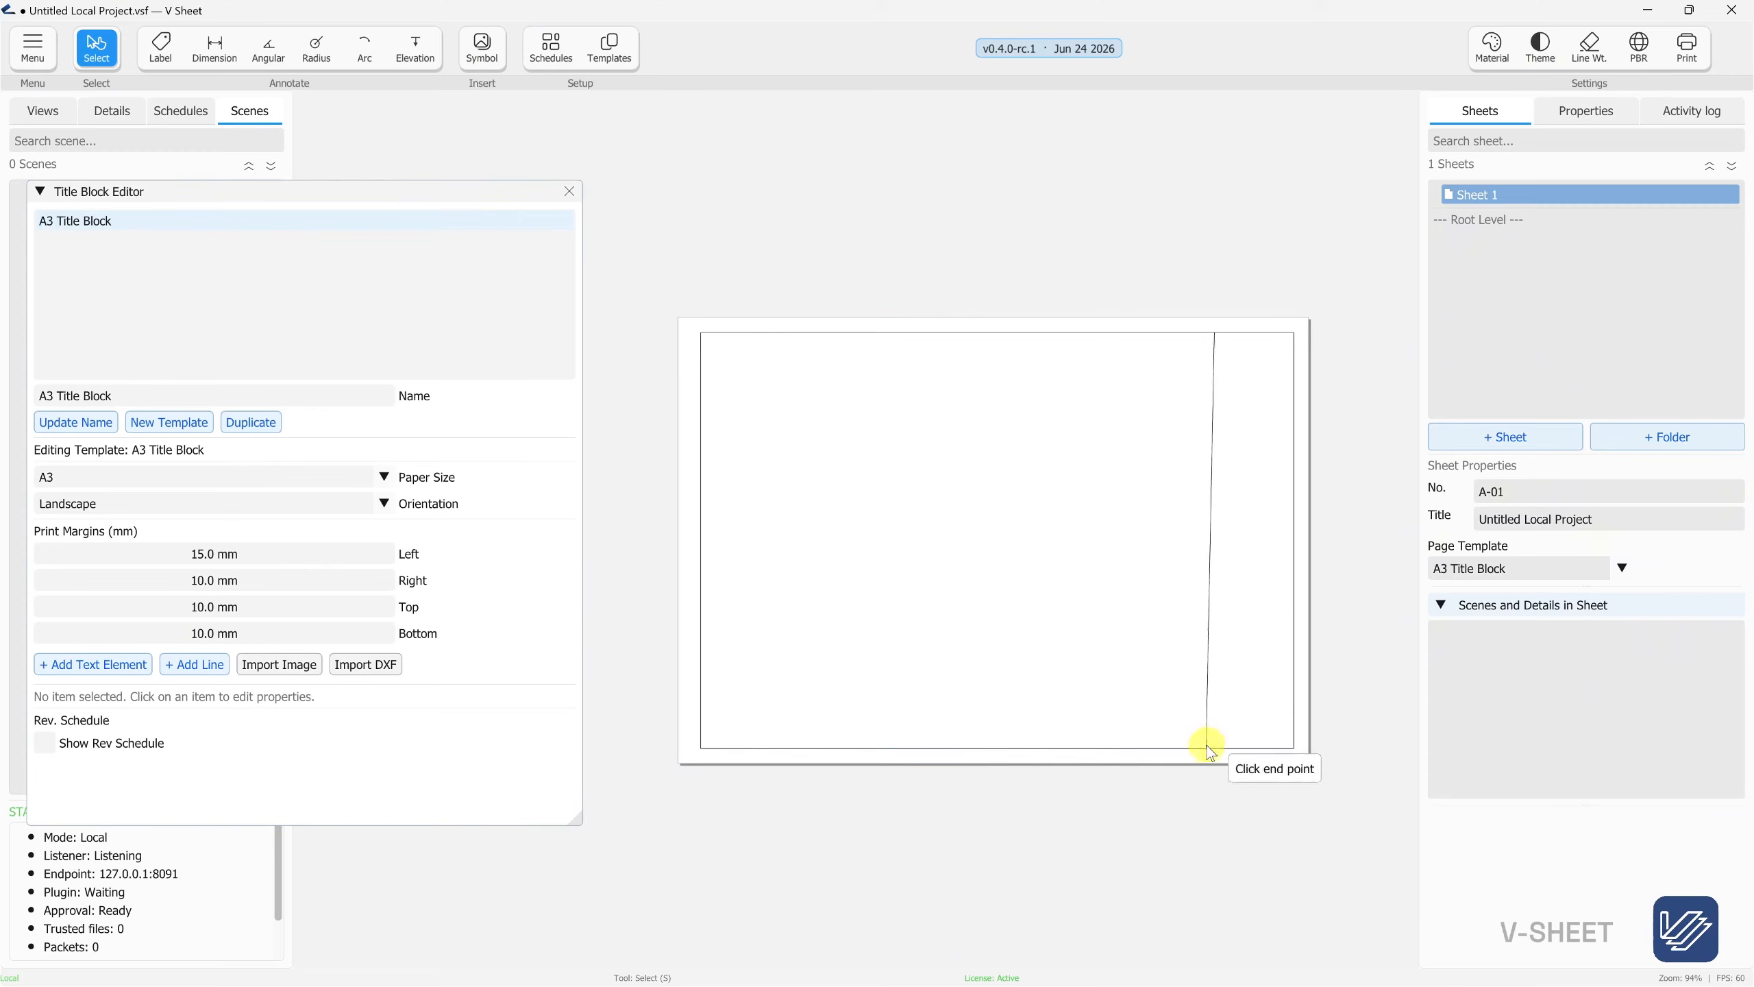
pyautogui.click(1209, 748)
pyautogui.scroll(2, 1229, 588)
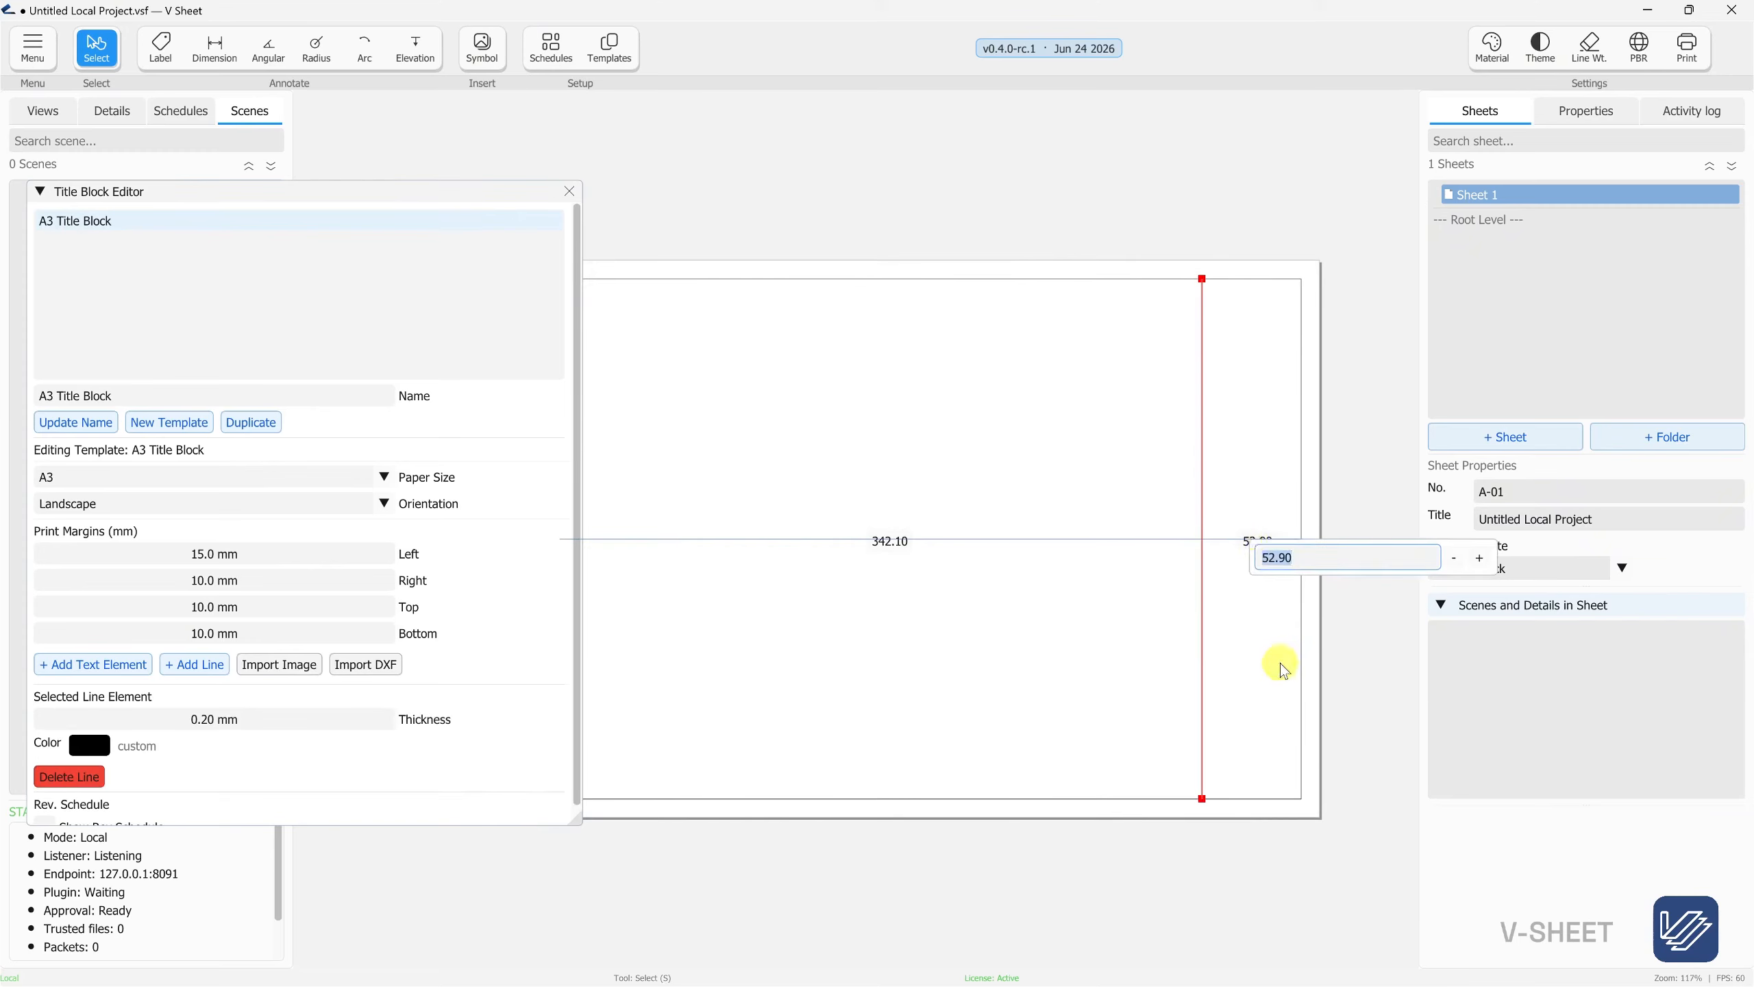
pyautogui.write('54')
pyautogui.press('Return')
pyautogui.click(1264, 551)
pyautogui.write('55')
pyautogui.press('Return')
pyautogui.click(1241, 608)
# Draw a horizontal line across the right-hand column, positioned 40 mm below the top border
pyautogui.click(194, 667)
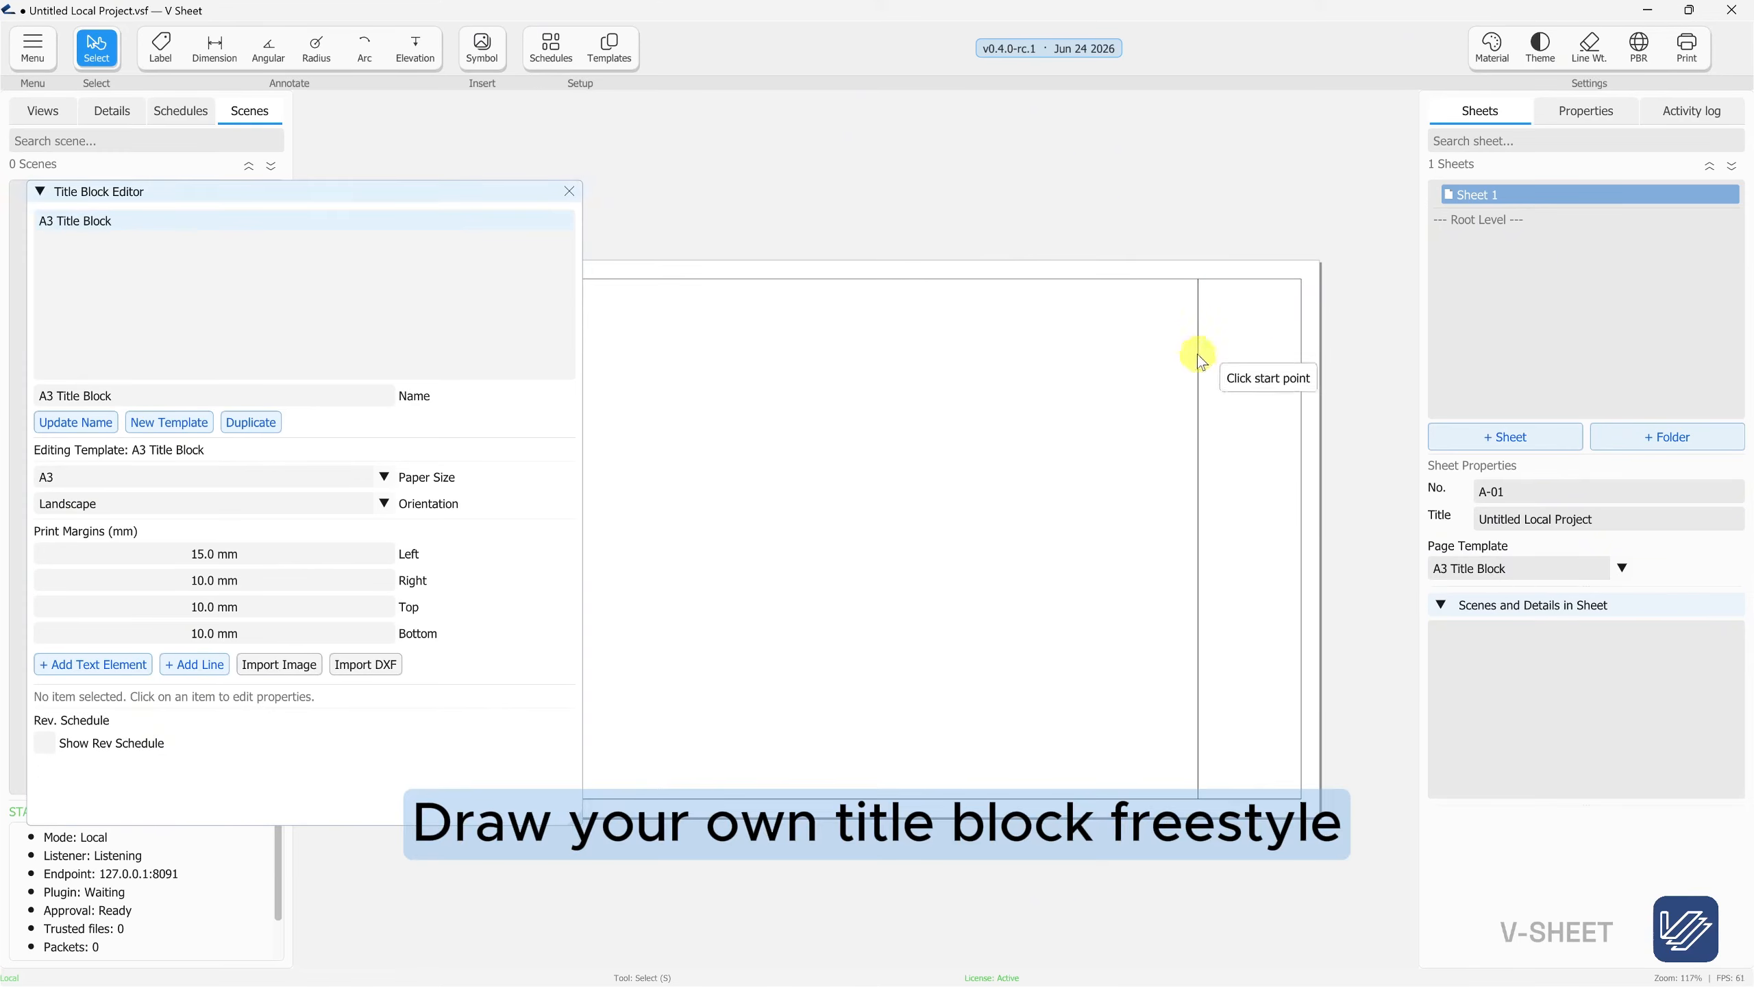
pyautogui.click(1198, 353)
pyautogui.click(1300, 355)
pyautogui.write('40')
pyautogui.press('Return')
pyautogui.click(1277, 438)
pyautogui.scroll(-2, 1255, 492)
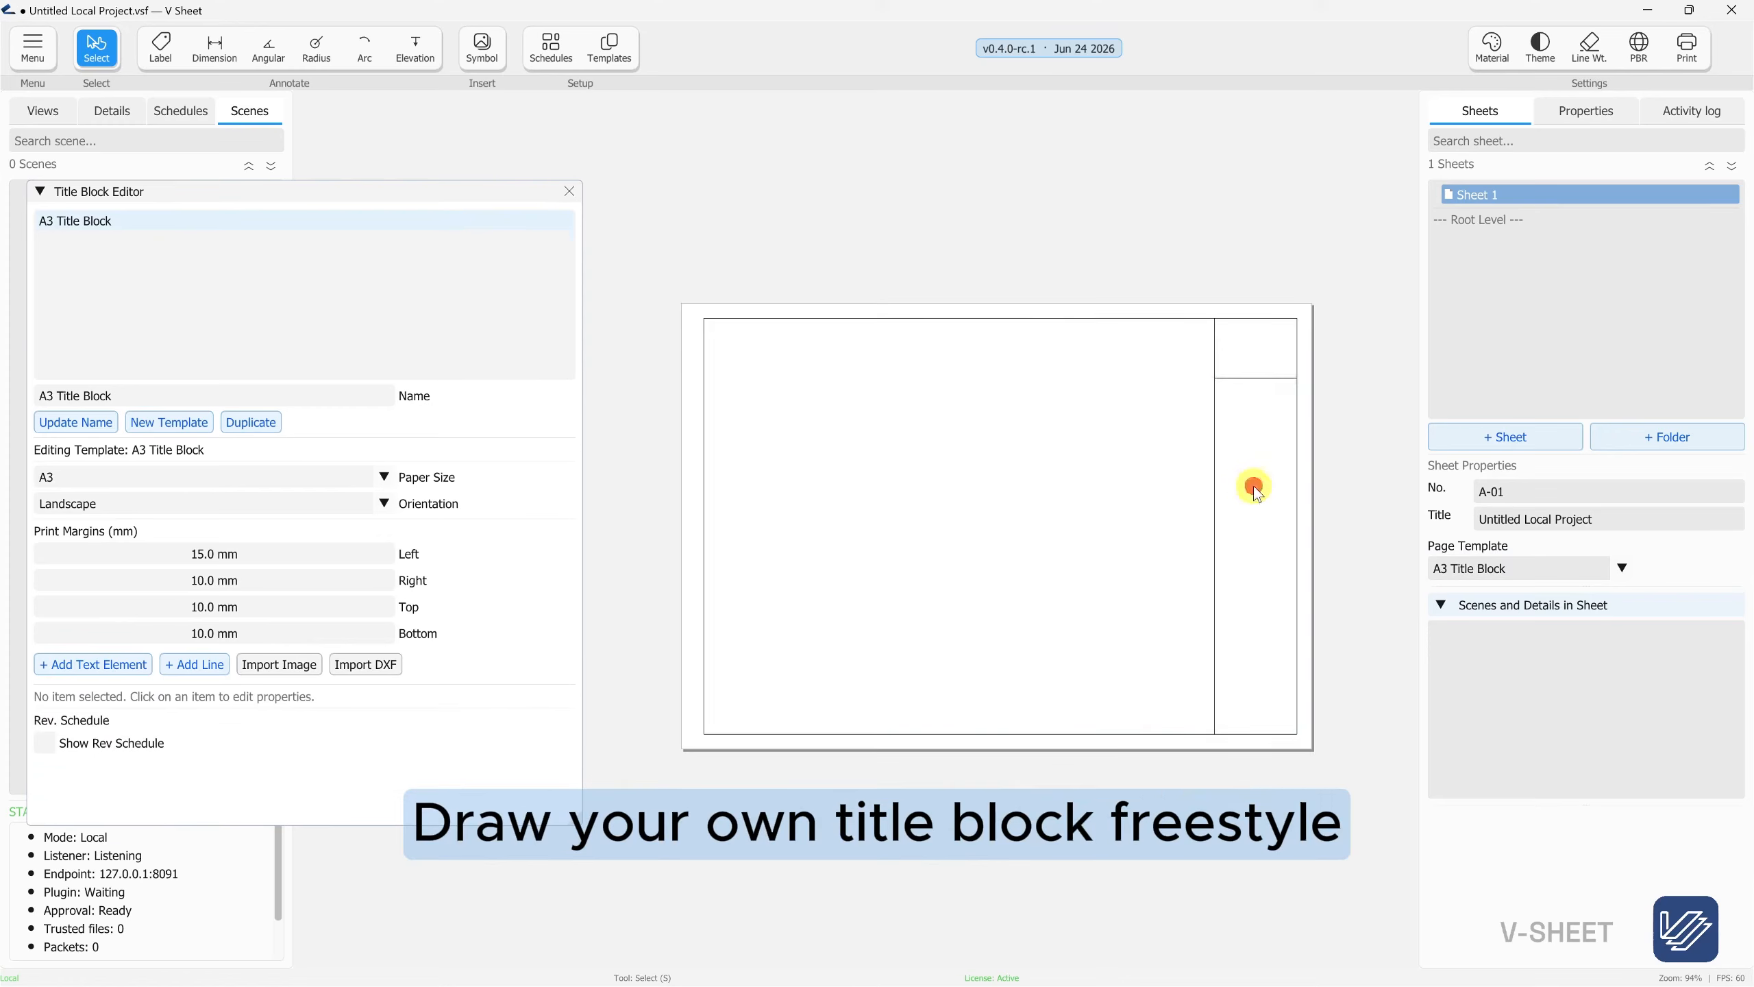
# Draw a horizontal divider spanning the full border width, positioned 45 mm above the bottom border
pyautogui.click(195, 665)
pyautogui.click(707, 674)
pyautogui.click(1298, 674)
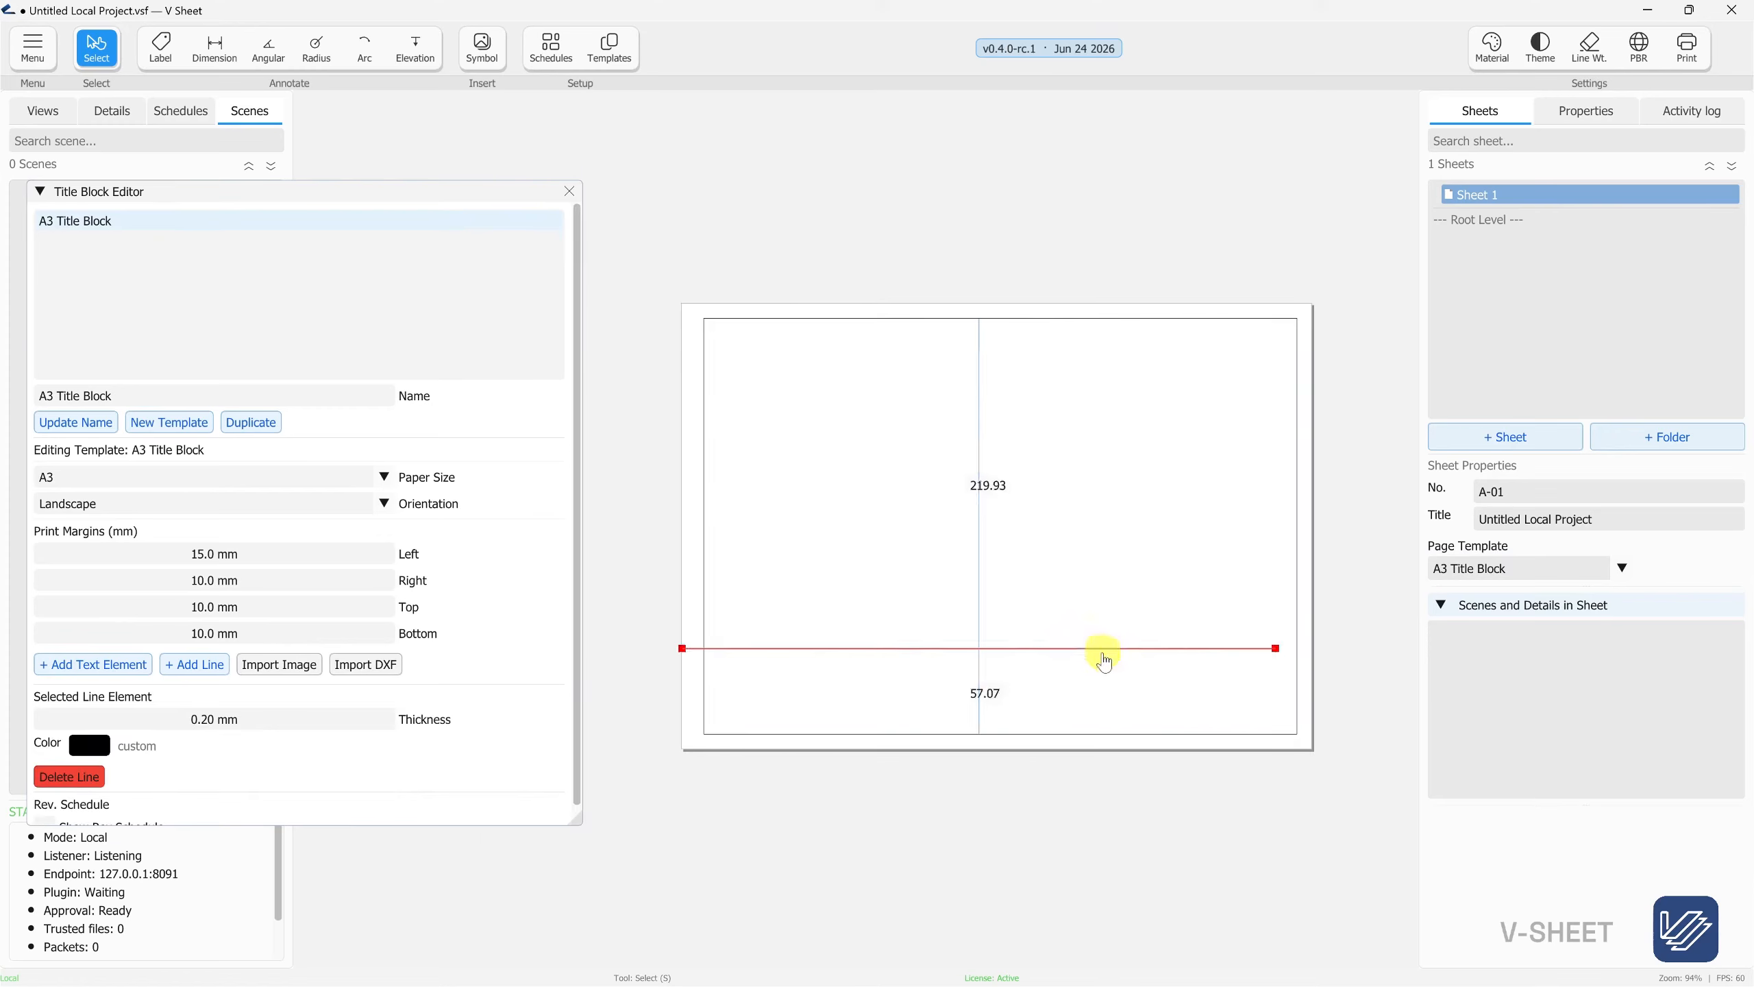
pyautogui.moveTo(1103, 653); pyautogui.dragTo(1123, 668)
pyautogui.click(1010, 702)
pyautogui.write('45')
pyautogui.press('Return')
pyautogui.click(1061, 580)
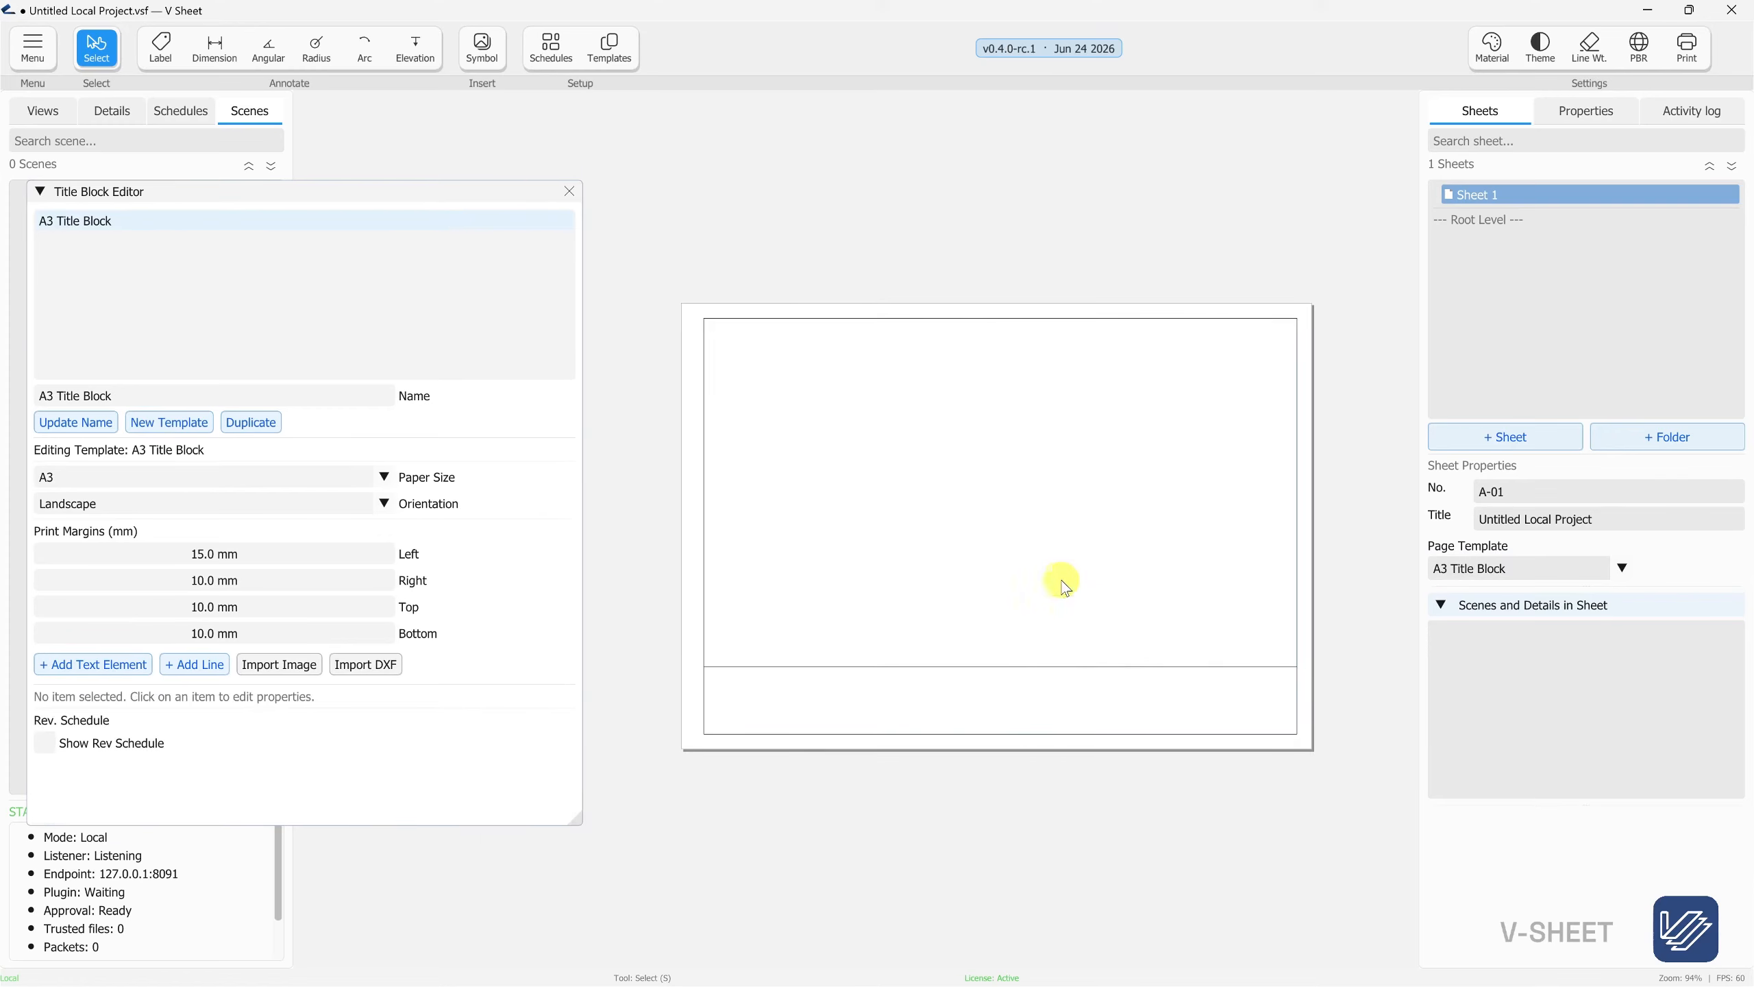
# Draw a vertical line through the bottom strip, about 73 mm from the left border
pyautogui.click(201, 663)
pyautogui.click(813, 669)
pyautogui.click(813, 734)
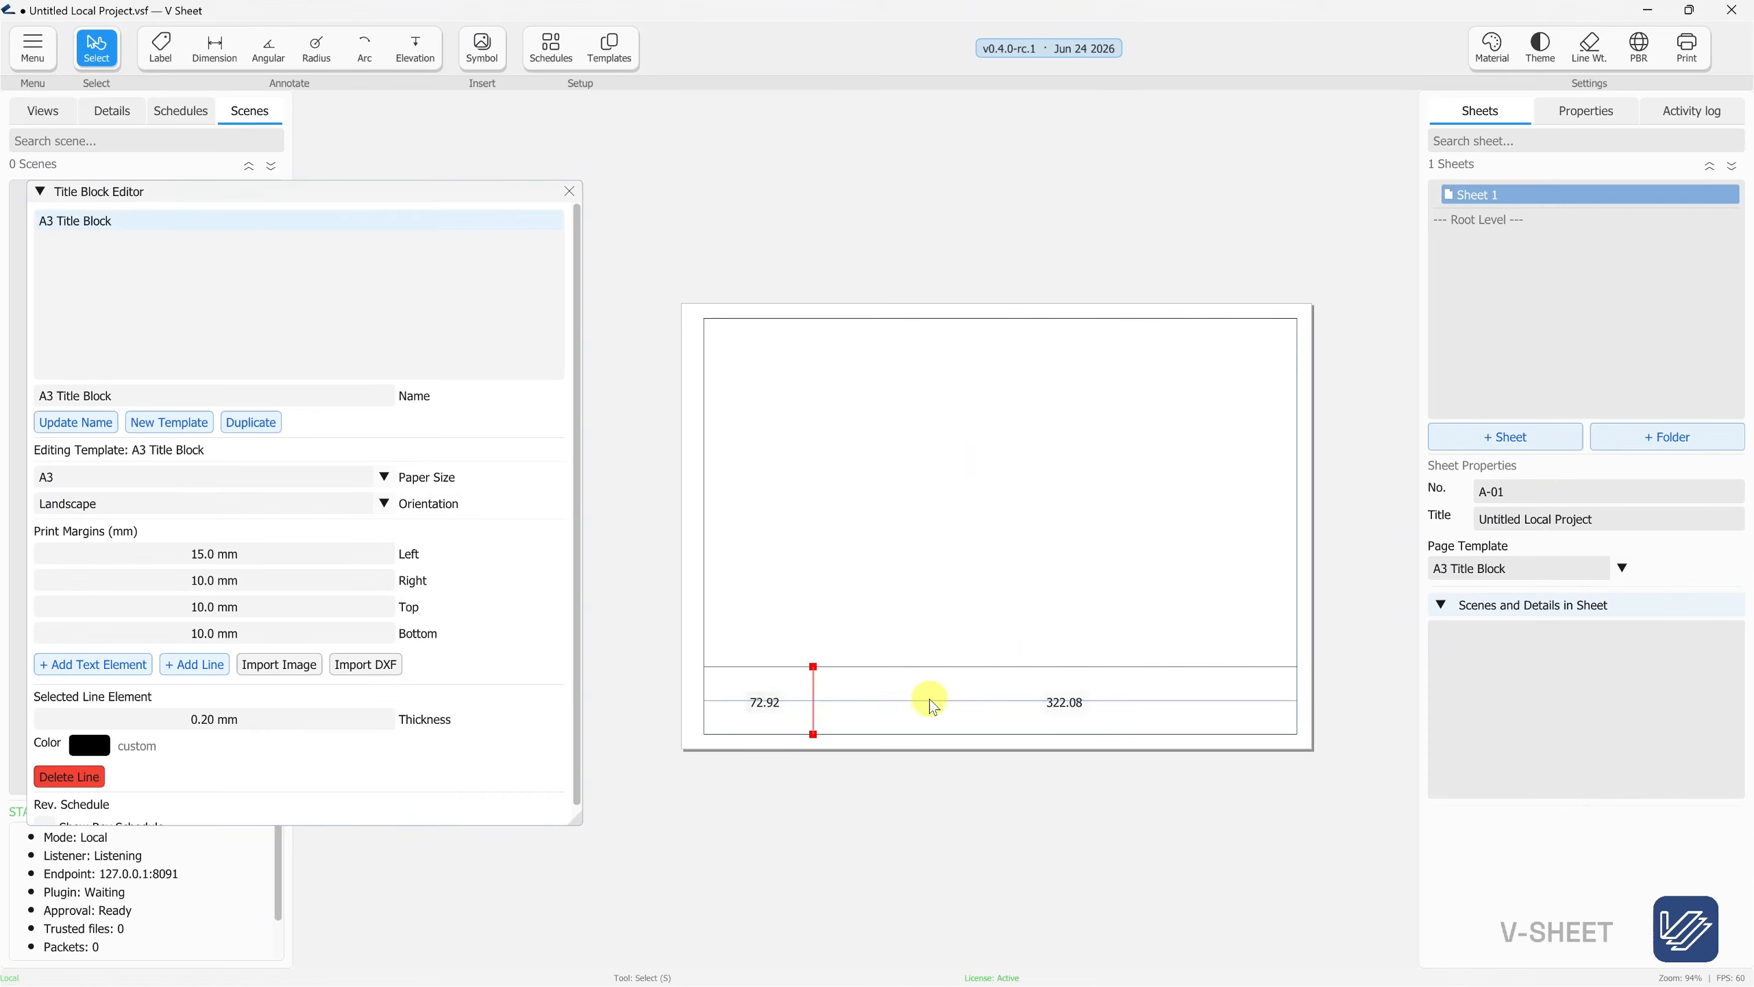
pyautogui.click(929, 700)
# Place one {sheet_number} text element in each of the two cells of the bottom strip
pyautogui.click(72, 660)
pyautogui.scroll(2, 738, 702)
pyautogui.click(737, 702)
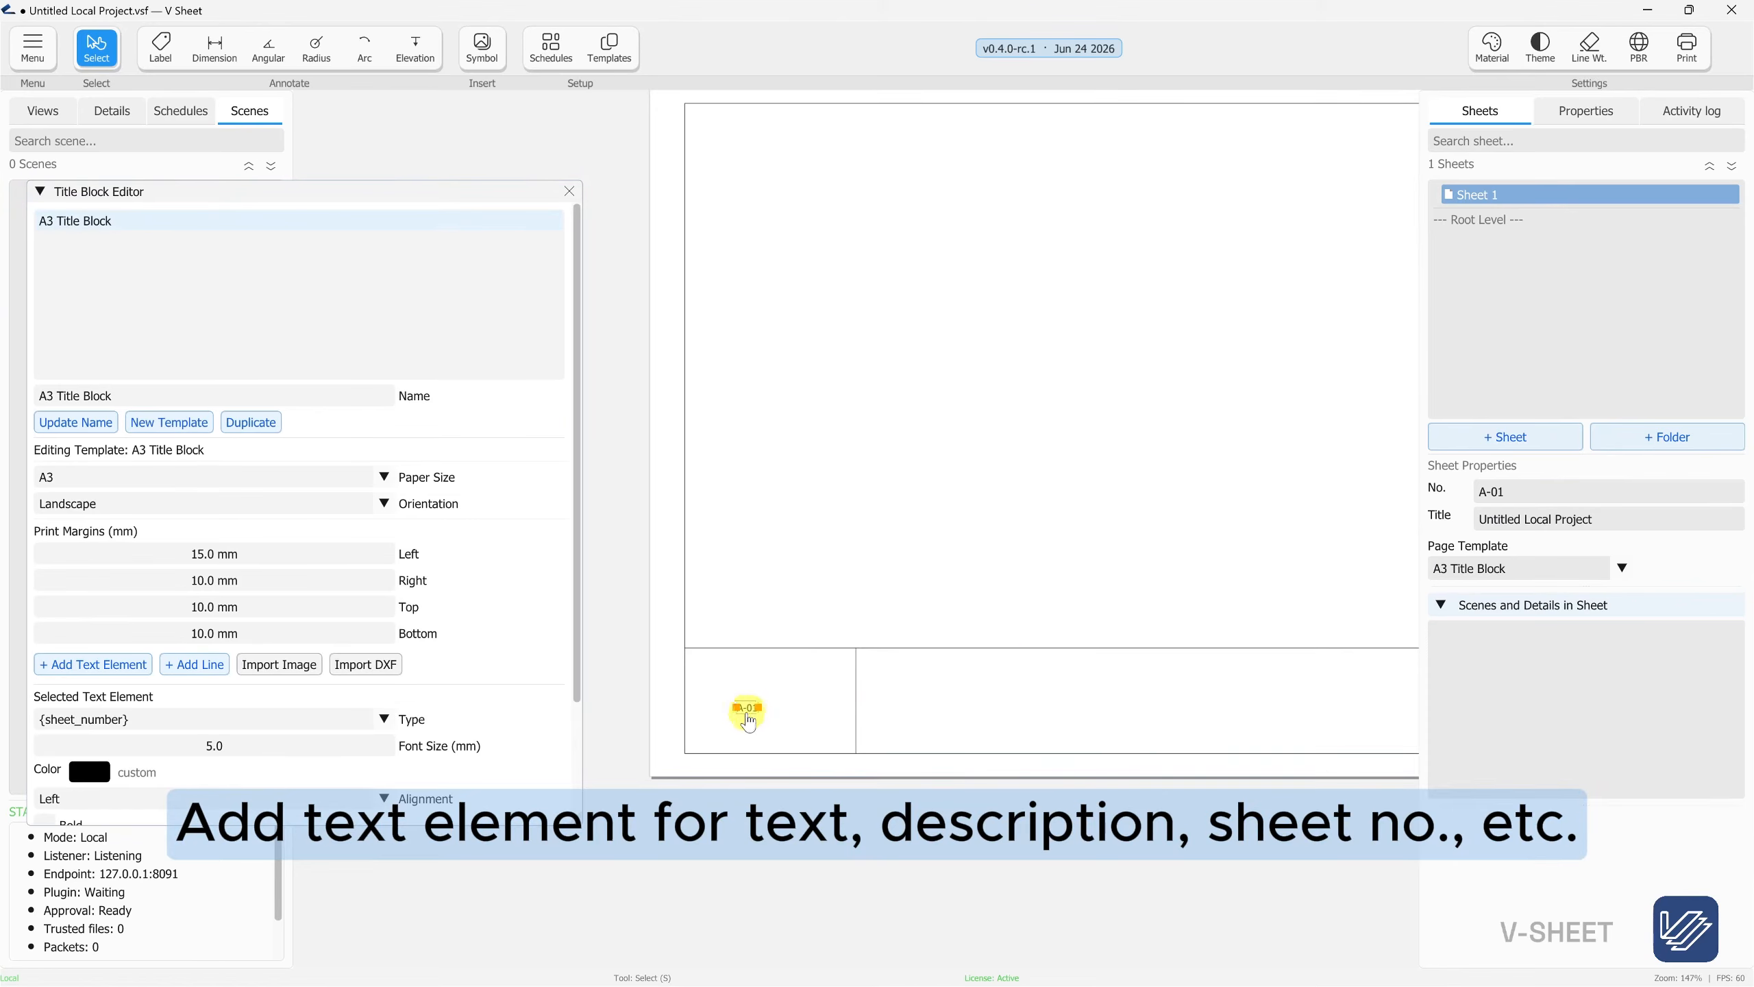
pyautogui.moveTo(747, 708); pyautogui.dragTo(768, 726)
pyautogui.press('Escape')
pyautogui.click(93, 664)
pyautogui.click(896, 728)
pyautogui.press('Escape')
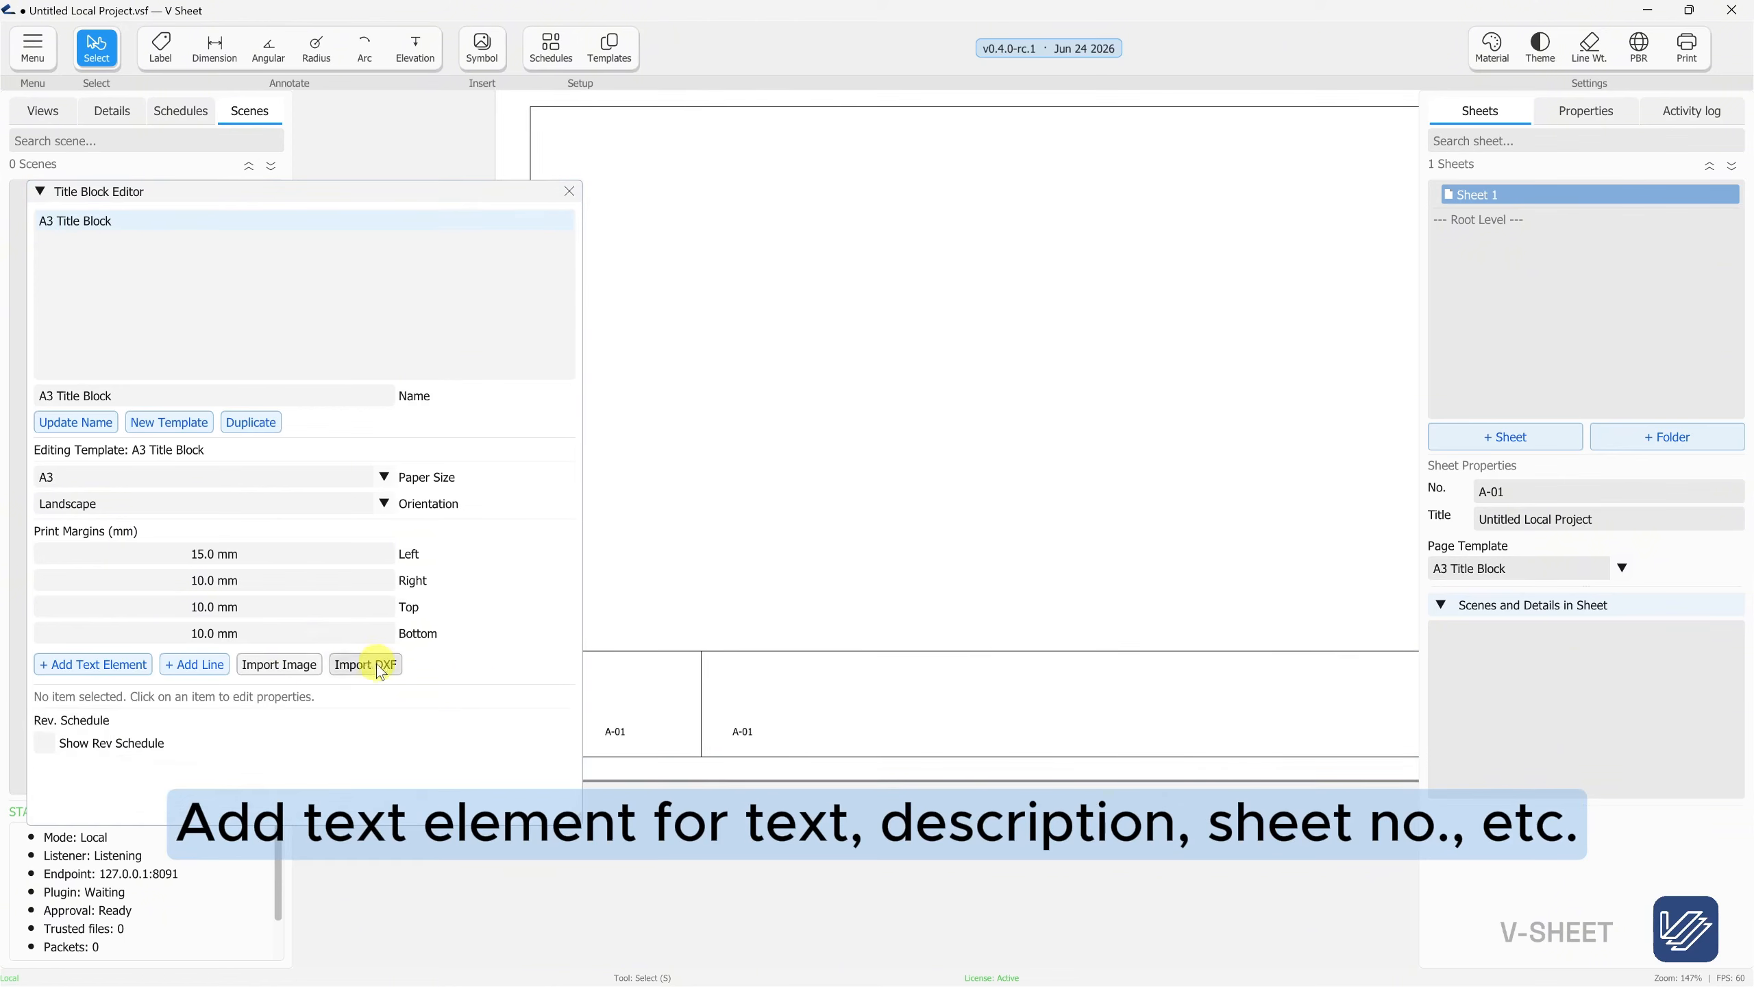
# Select the full-width horizontal divider above the bottom strip and adjust its line thickness
pyautogui.scroll(-2, 762, 666)
pyautogui.moveTo(1094, 593); pyautogui.dragTo(1163, 712)
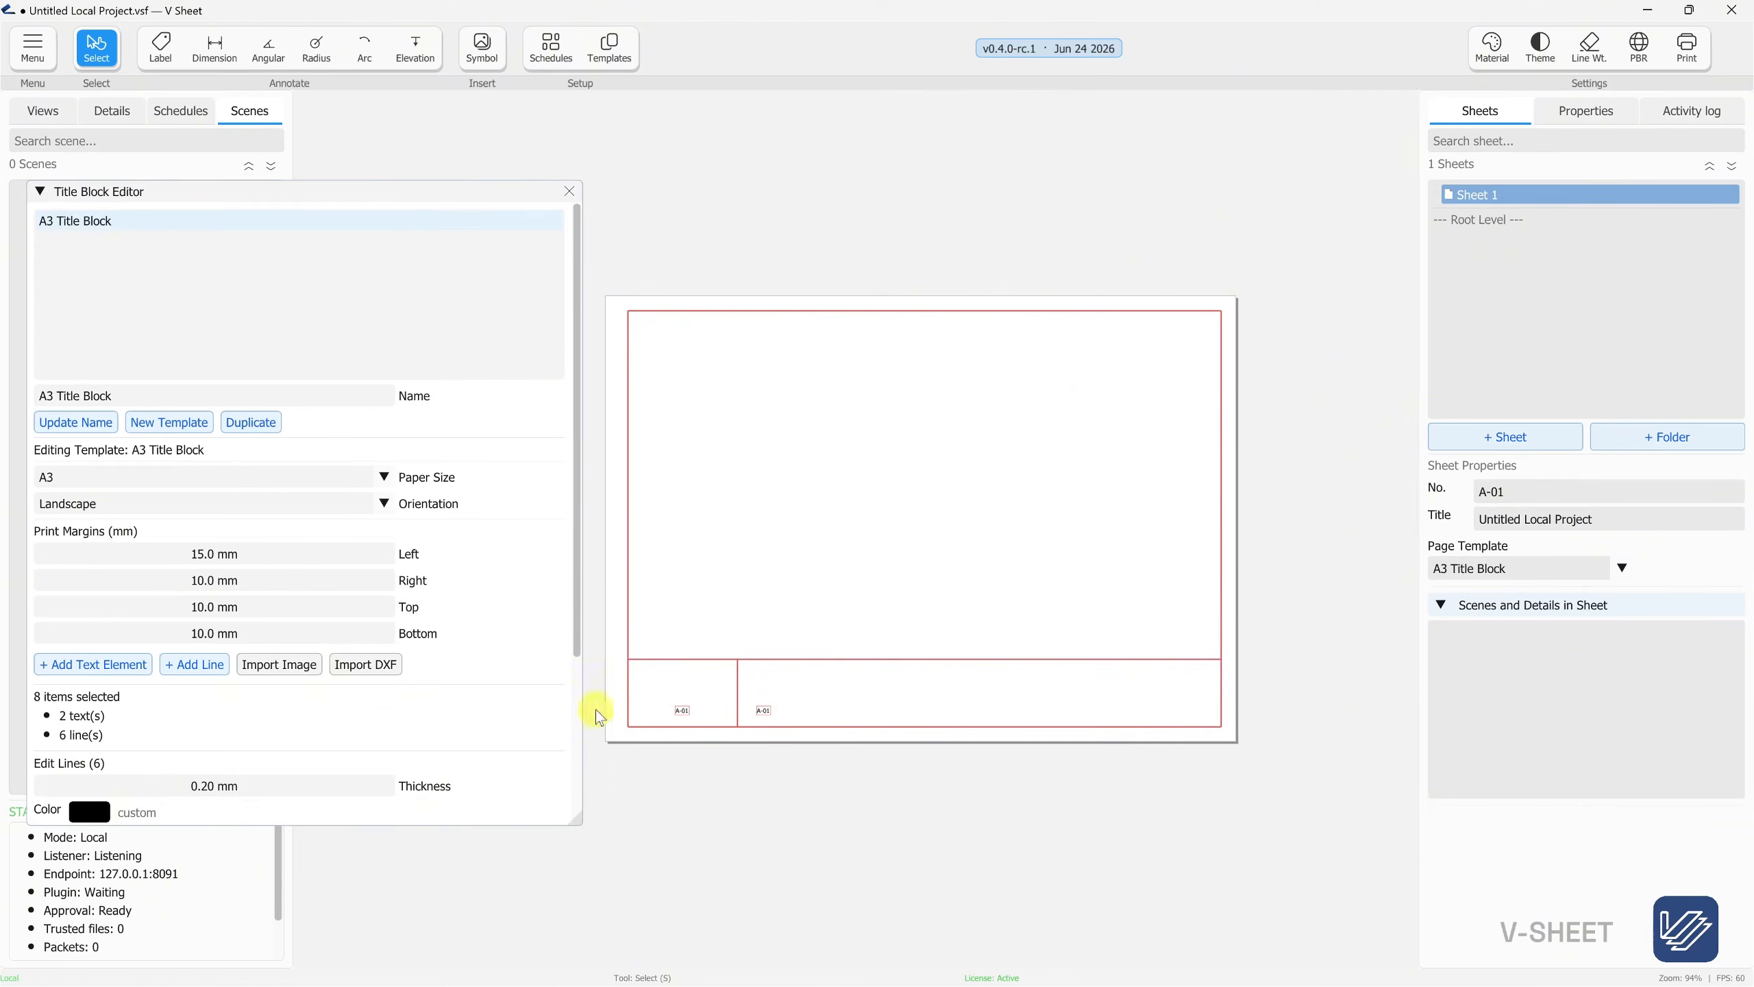
pyautogui.scroll(-3, 512, 687)
pyautogui.click(827, 619)
pyautogui.click(817, 660)
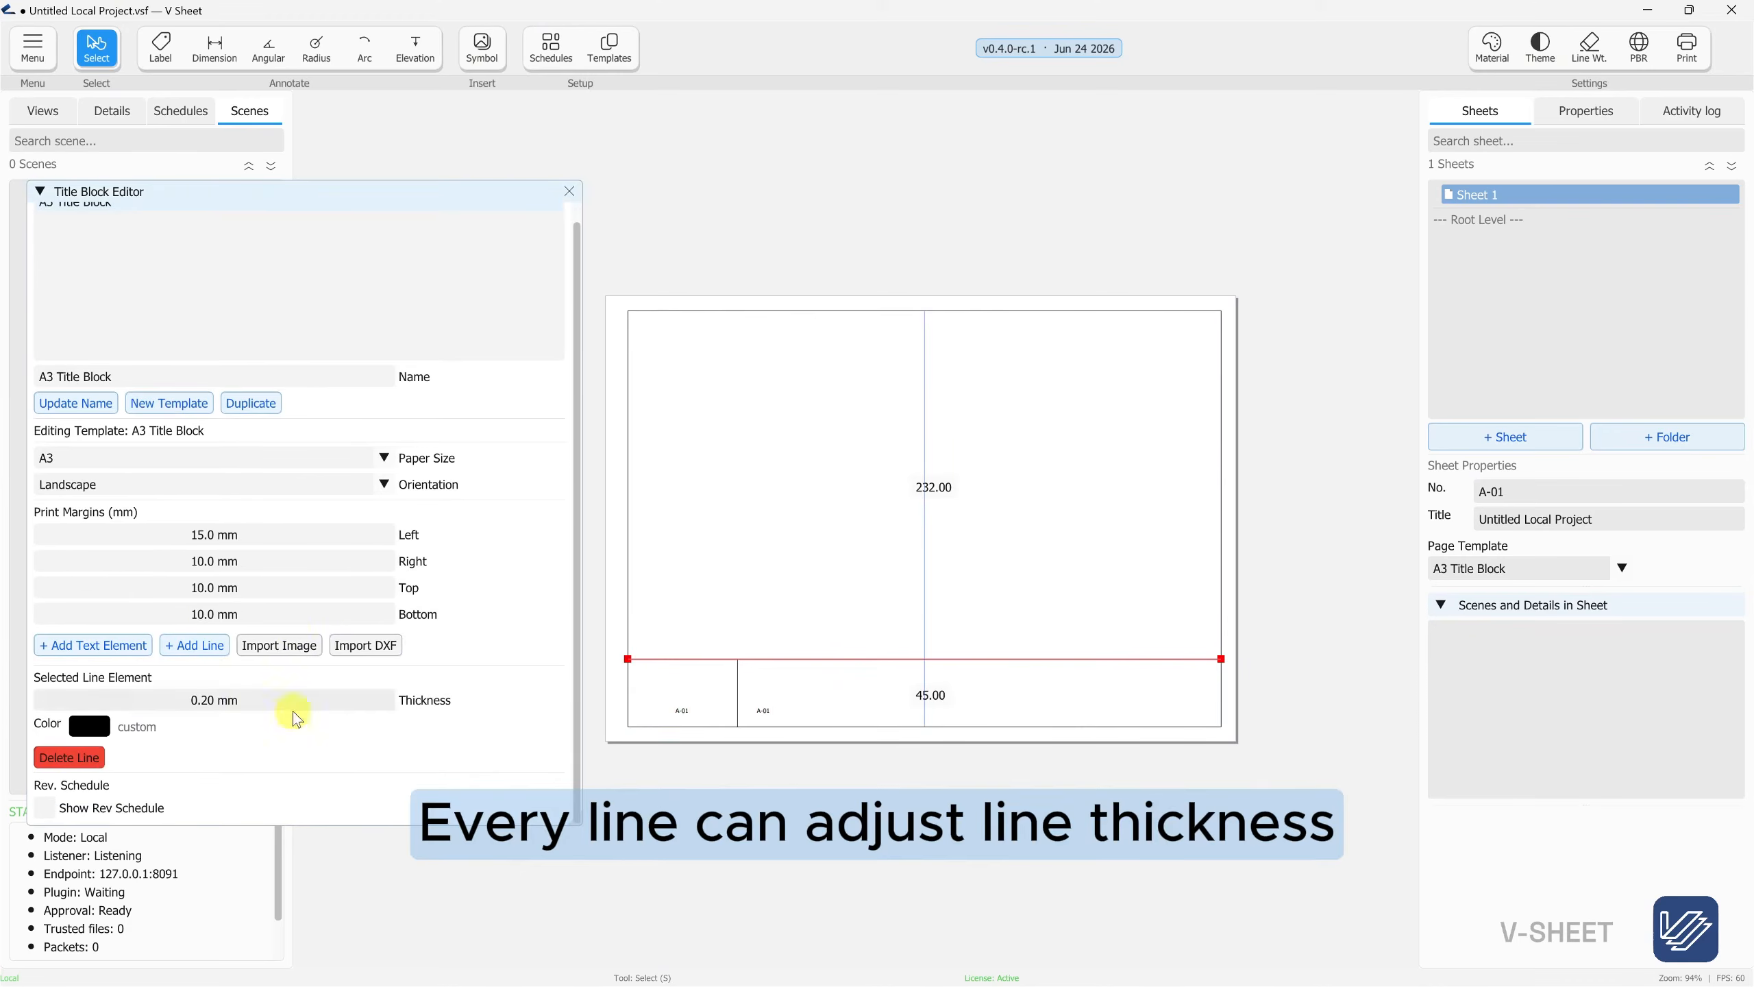
pyautogui.moveTo(190, 702)
pyautogui.mouseDown()
pyautogui.moveTo(242, 708)
pyautogui.moveTo(178, 711)
pyautogui.mouseUp()
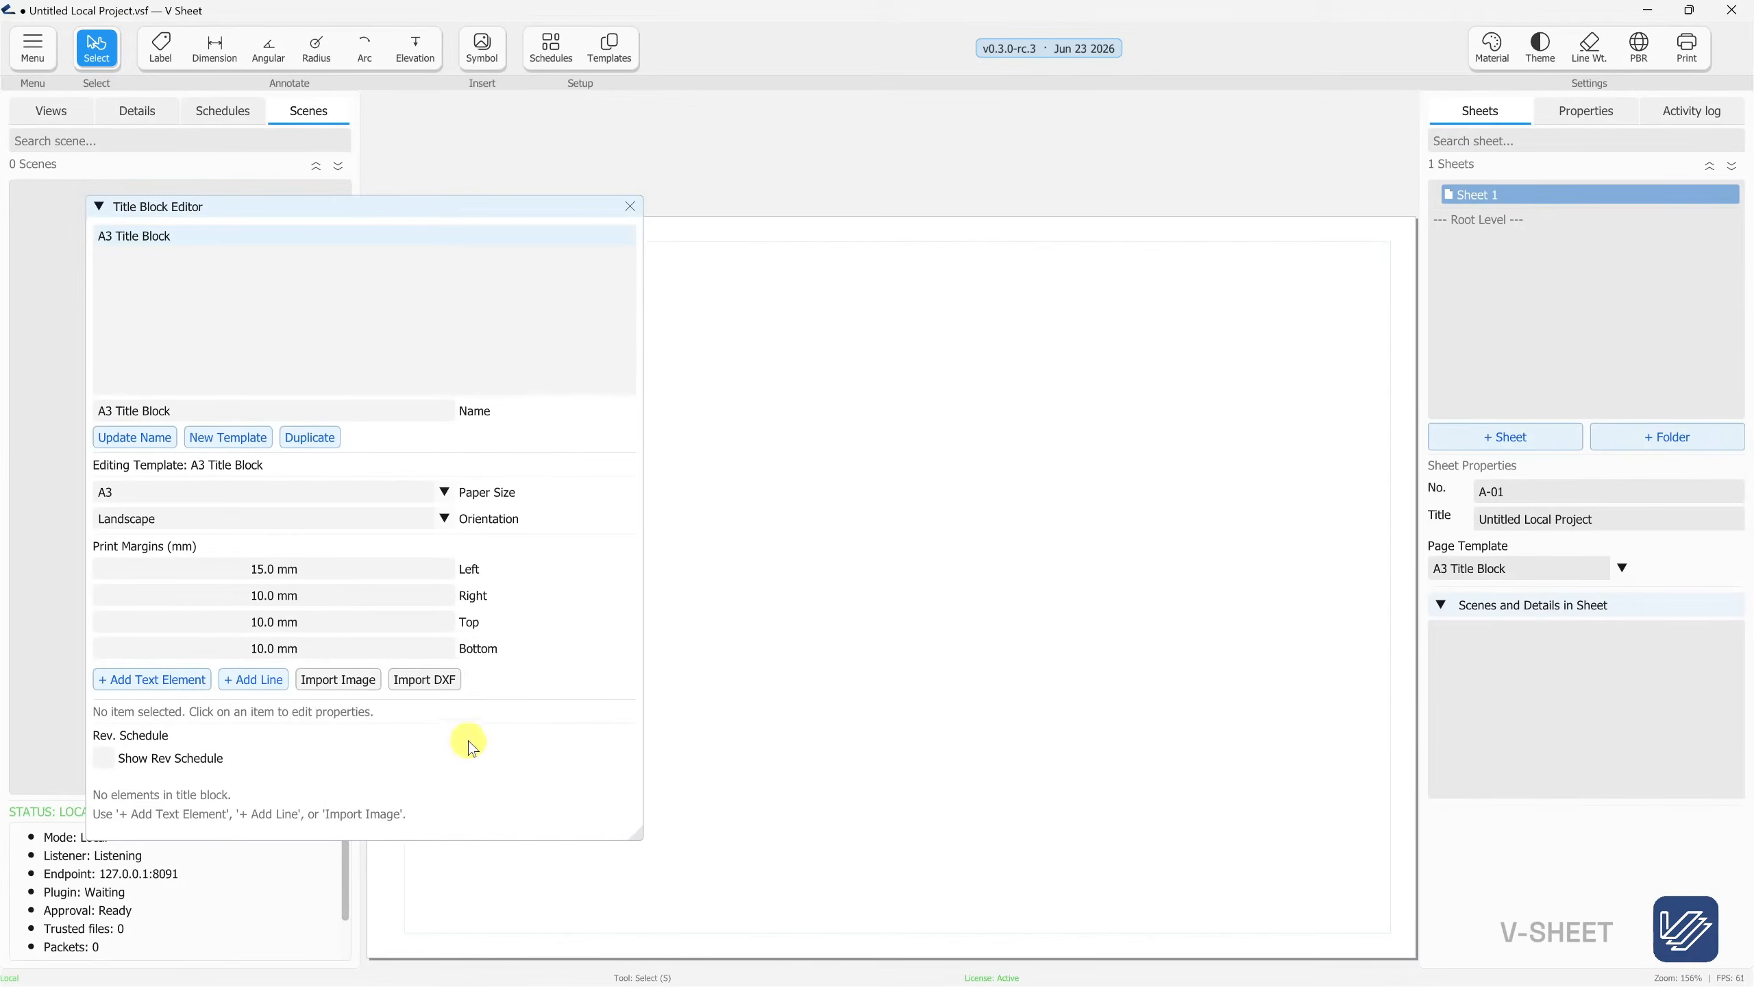
# Import the DXF file TIT A3 VPS from the Desktop into the title block, using millimetres as drawing units
pyautogui.click(453, 679)
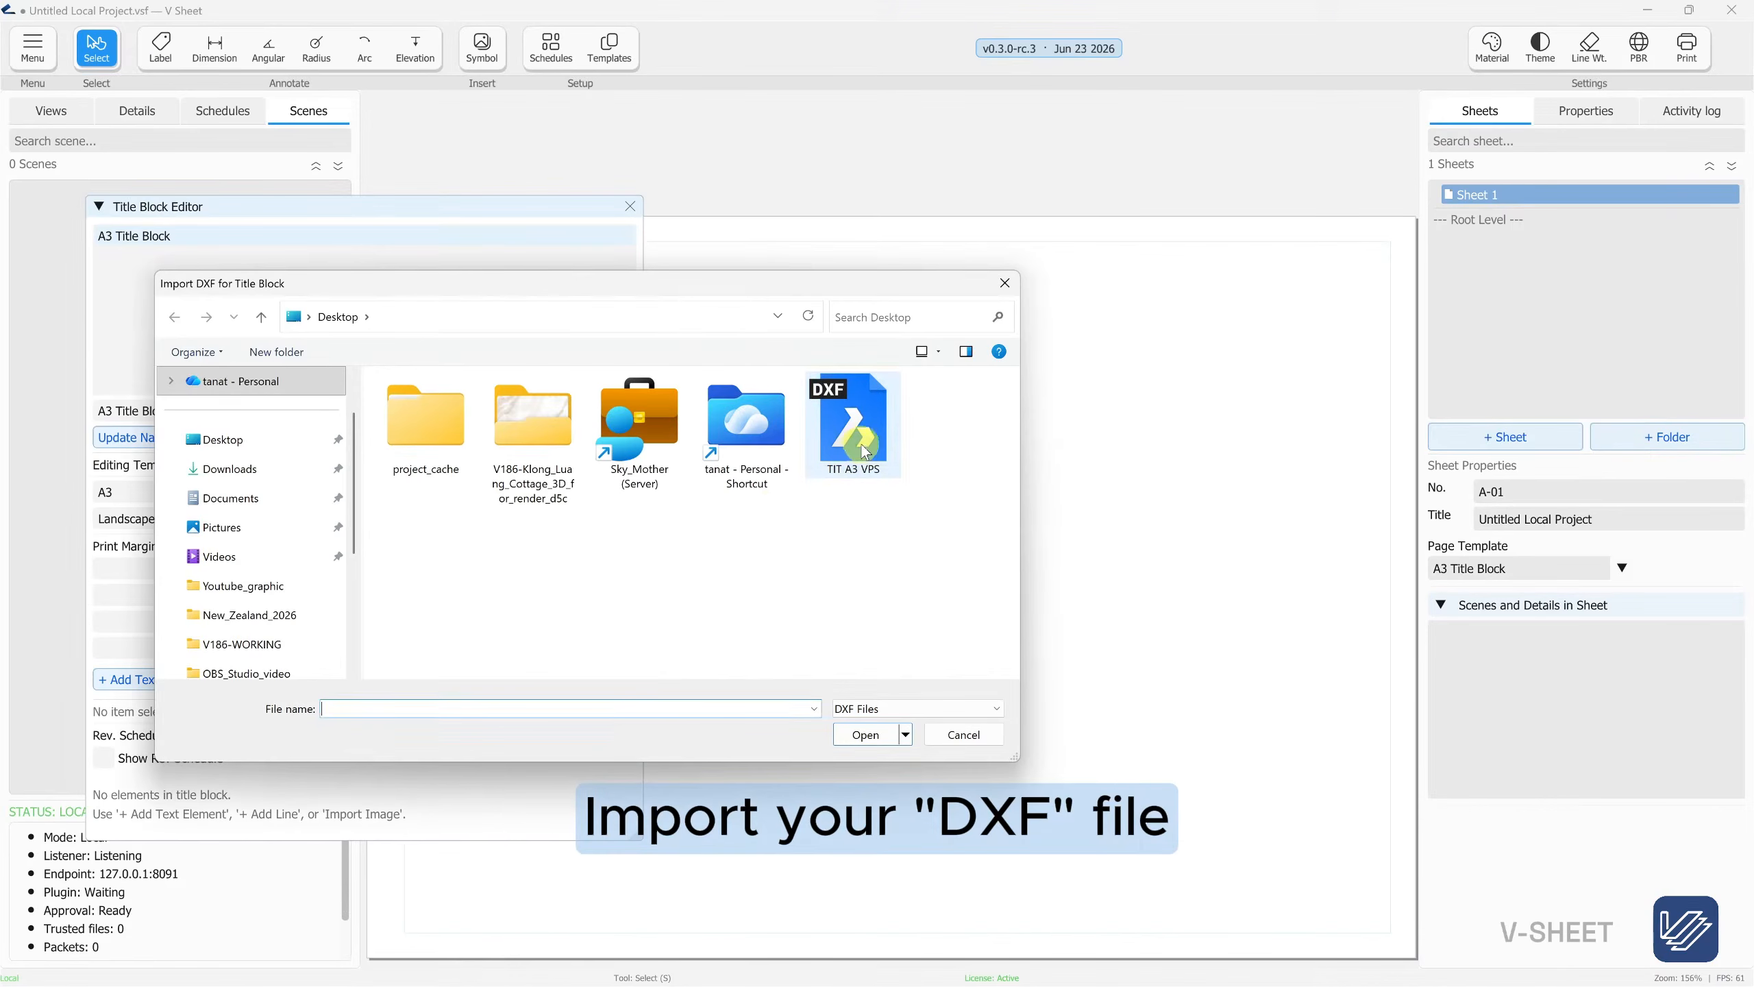
pyautogui.click(866, 450)
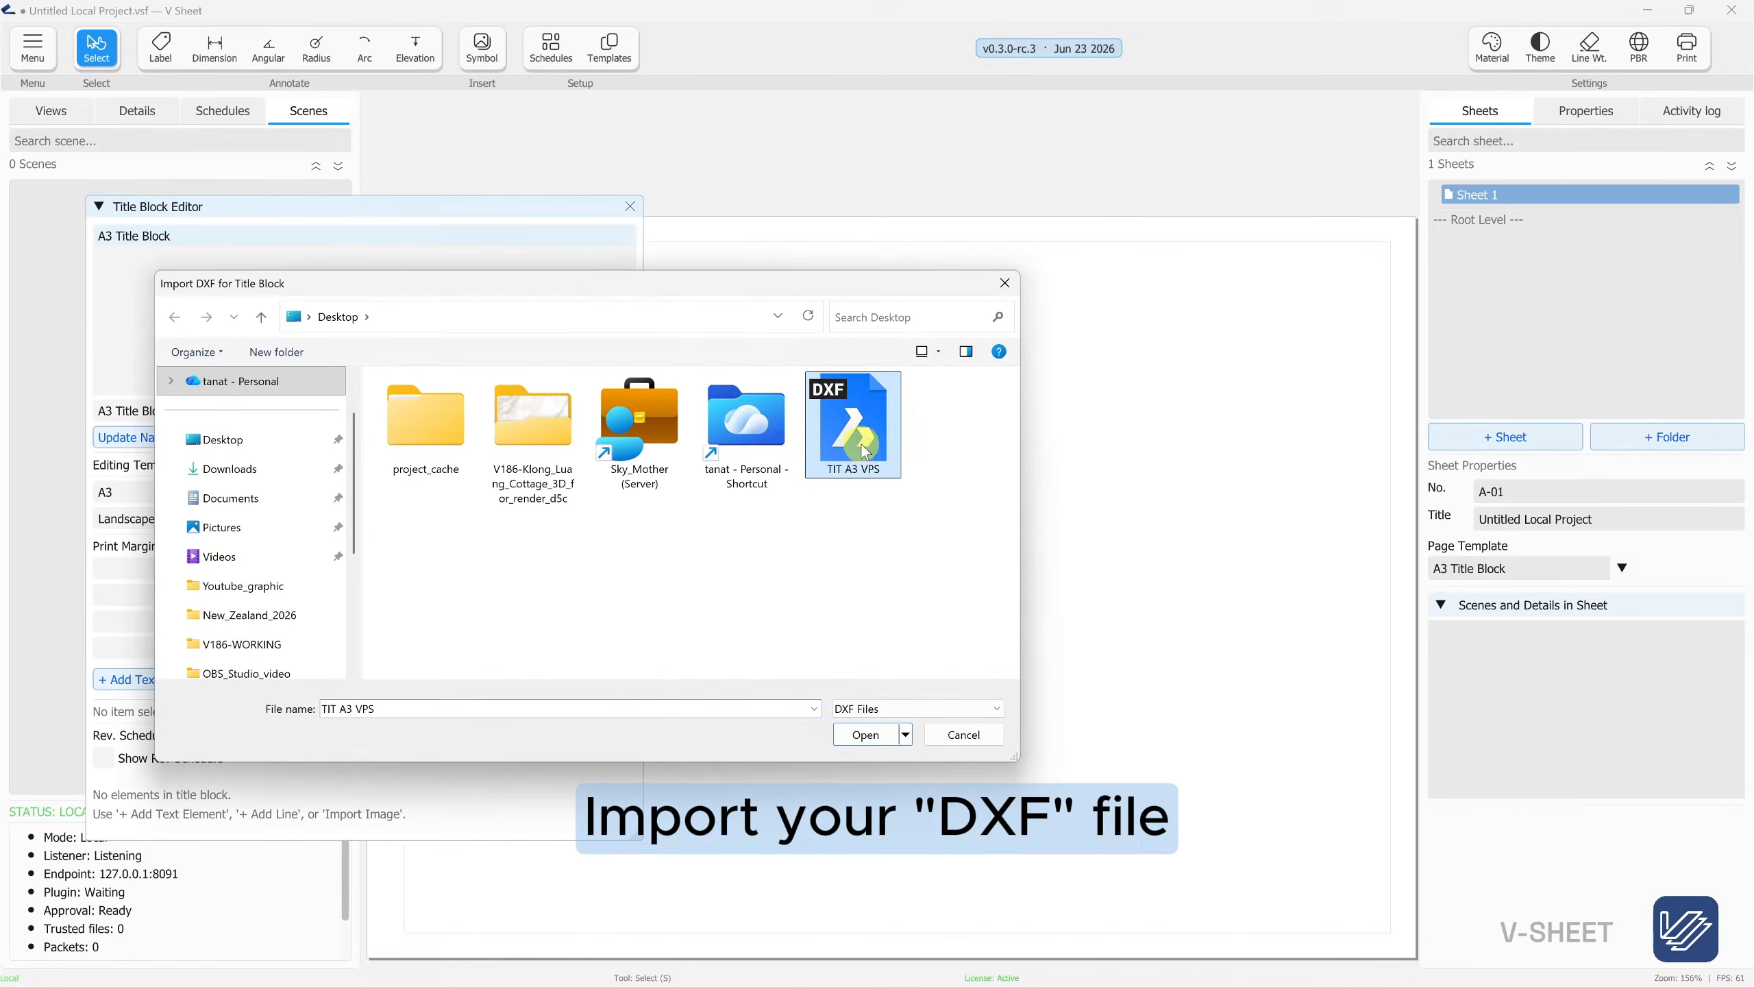
pyautogui.click(874, 741)
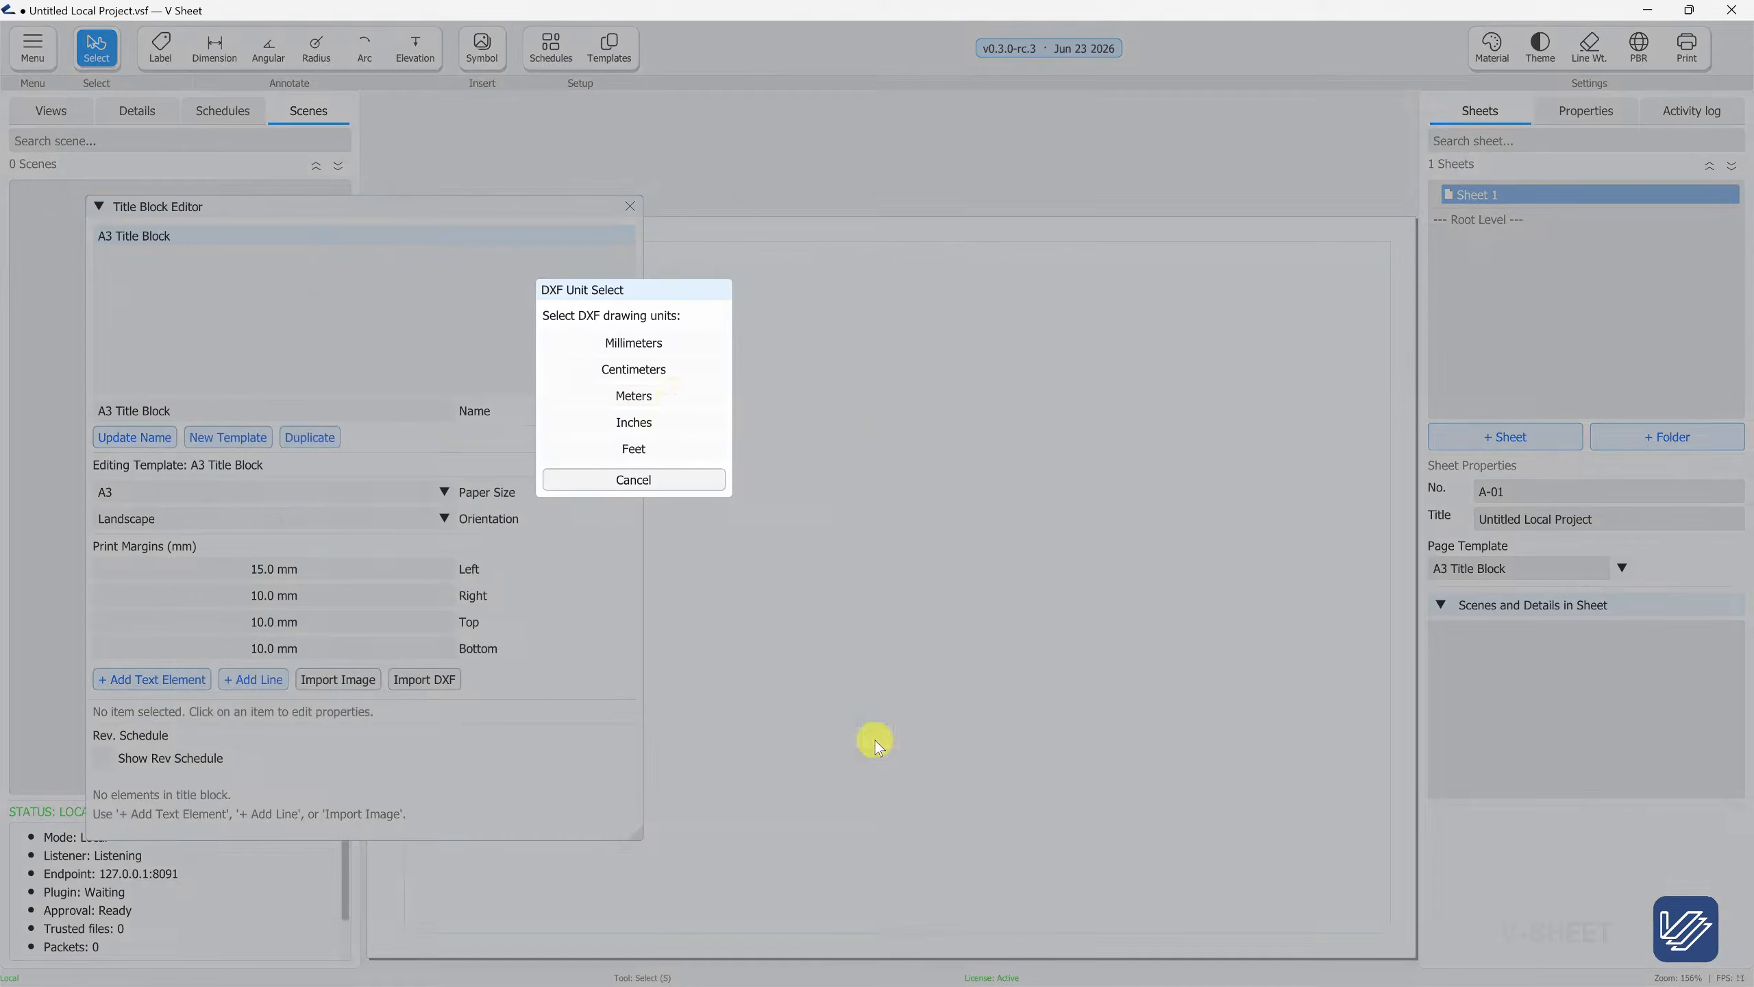
pyautogui.click(675, 345)
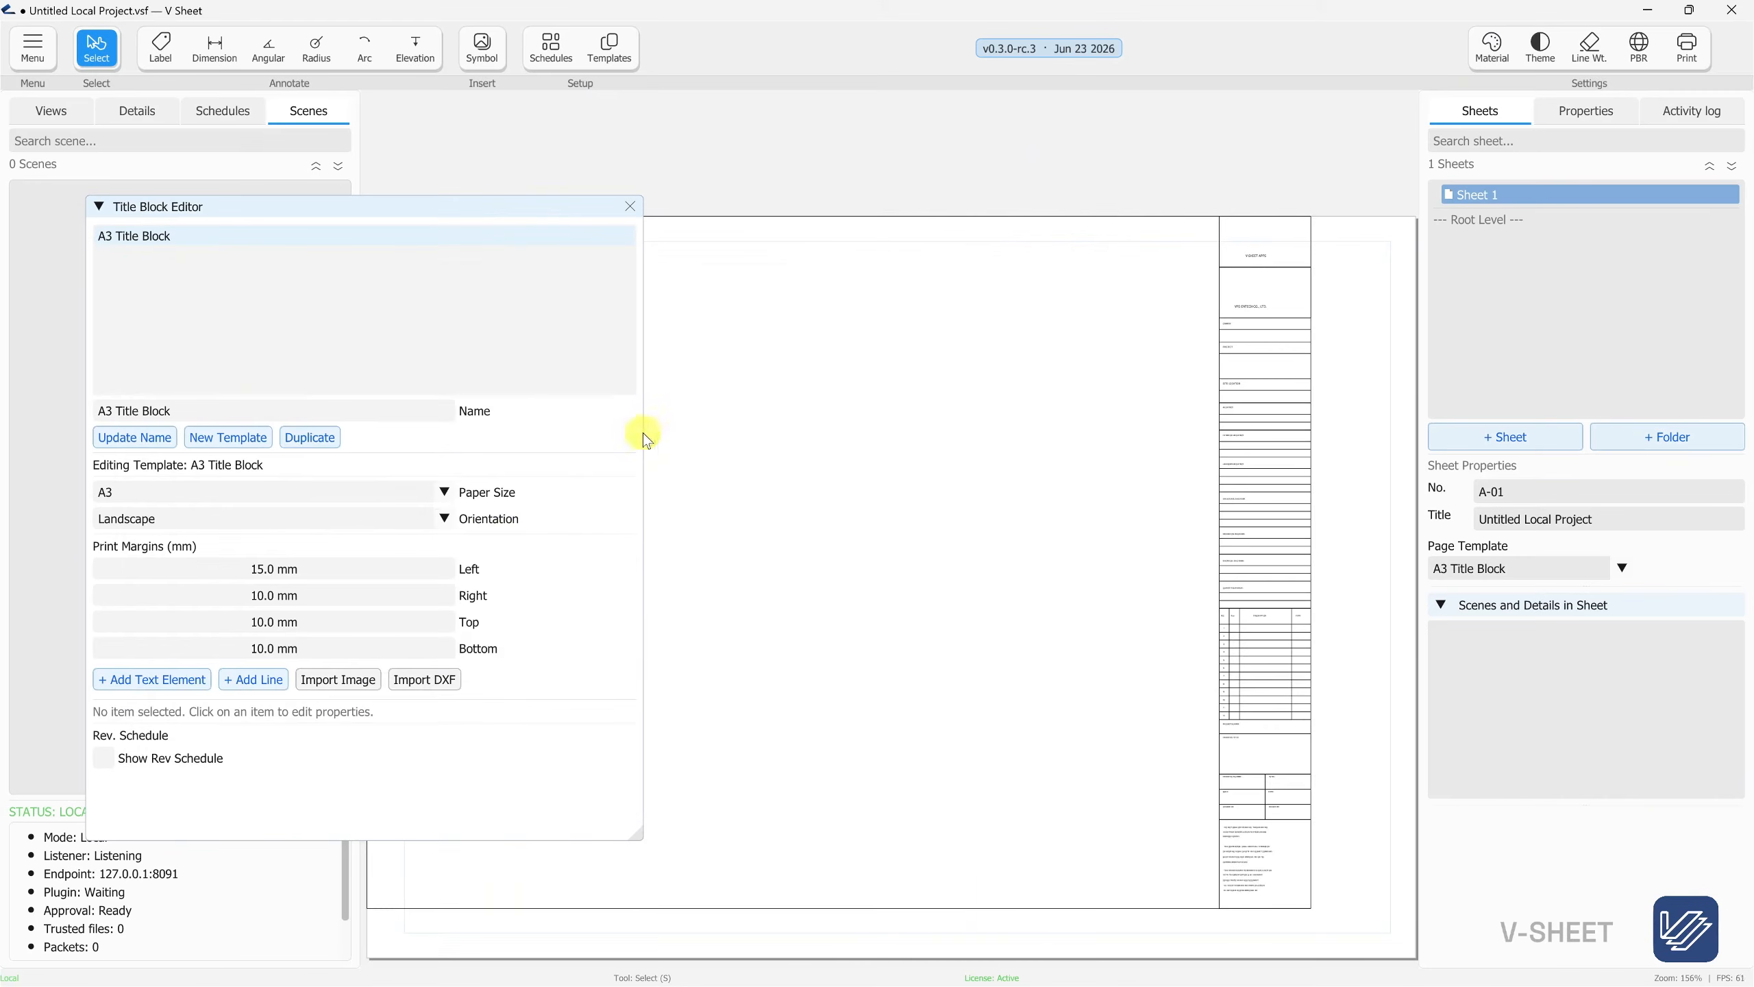
# Select all imported title block lines and texts and move them so the frame's lower-right corner meets the print margin corner
pyautogui.scroll(-5, 937, 436)
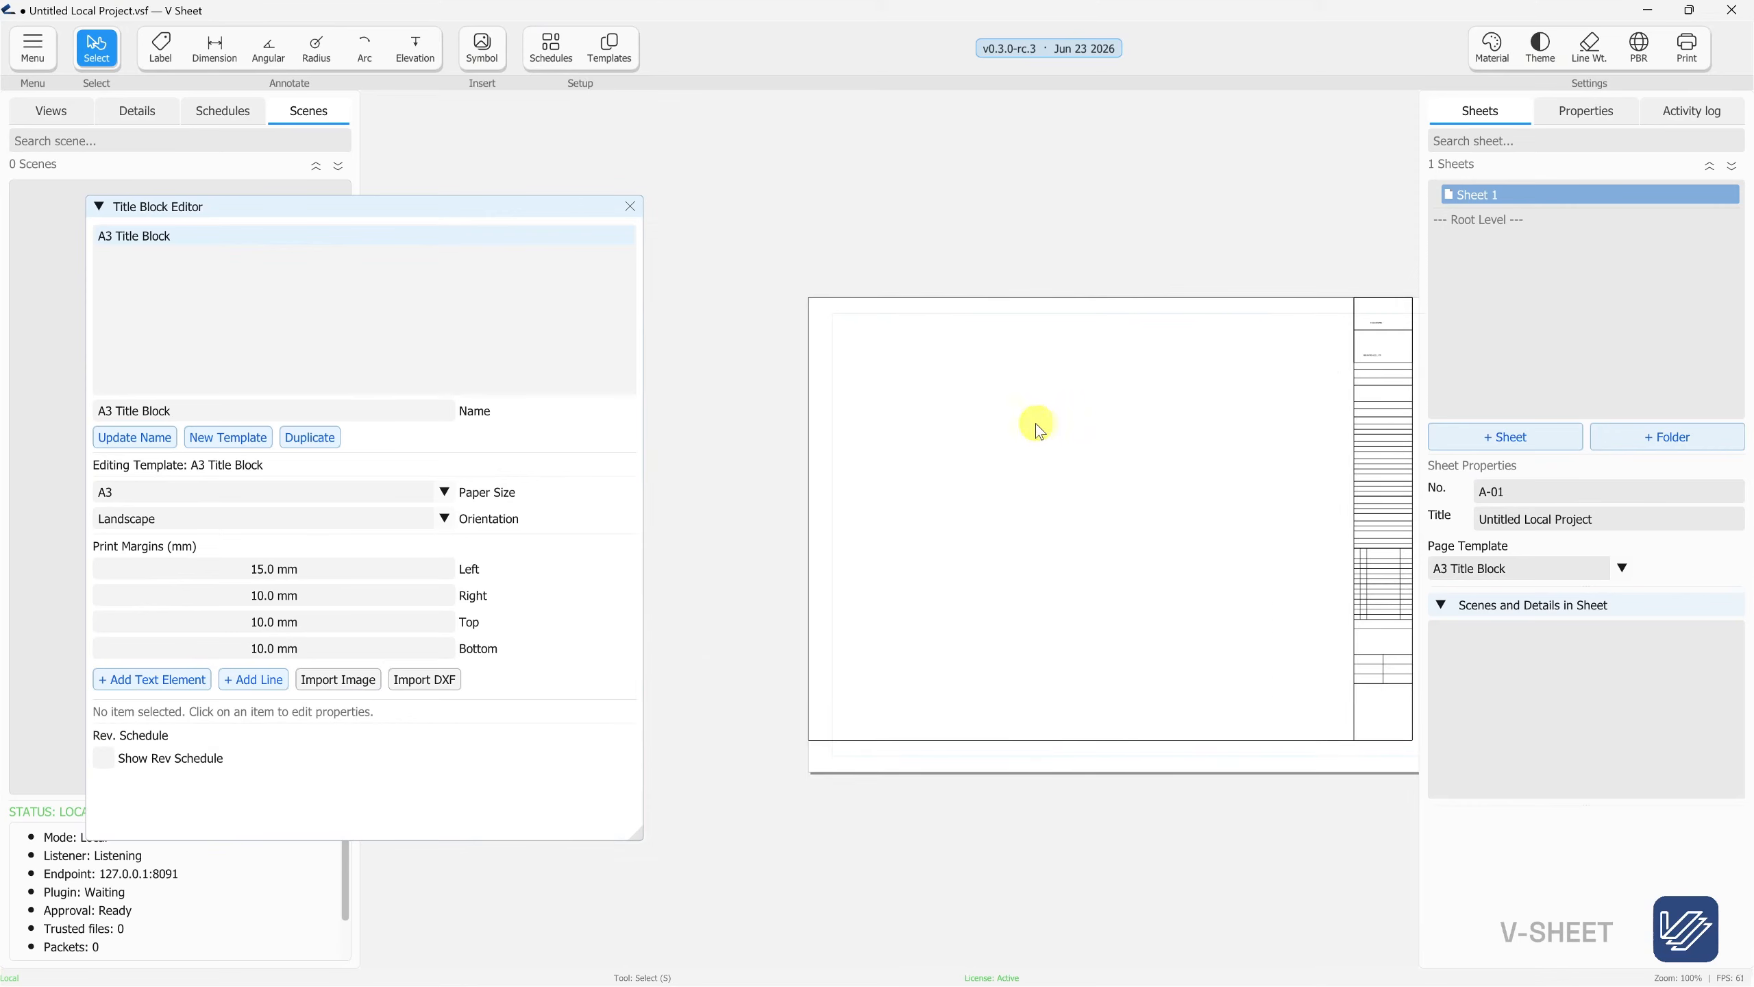
pyautogui.moveTo(475, 207); pyautogui.dragTo(401, 206)
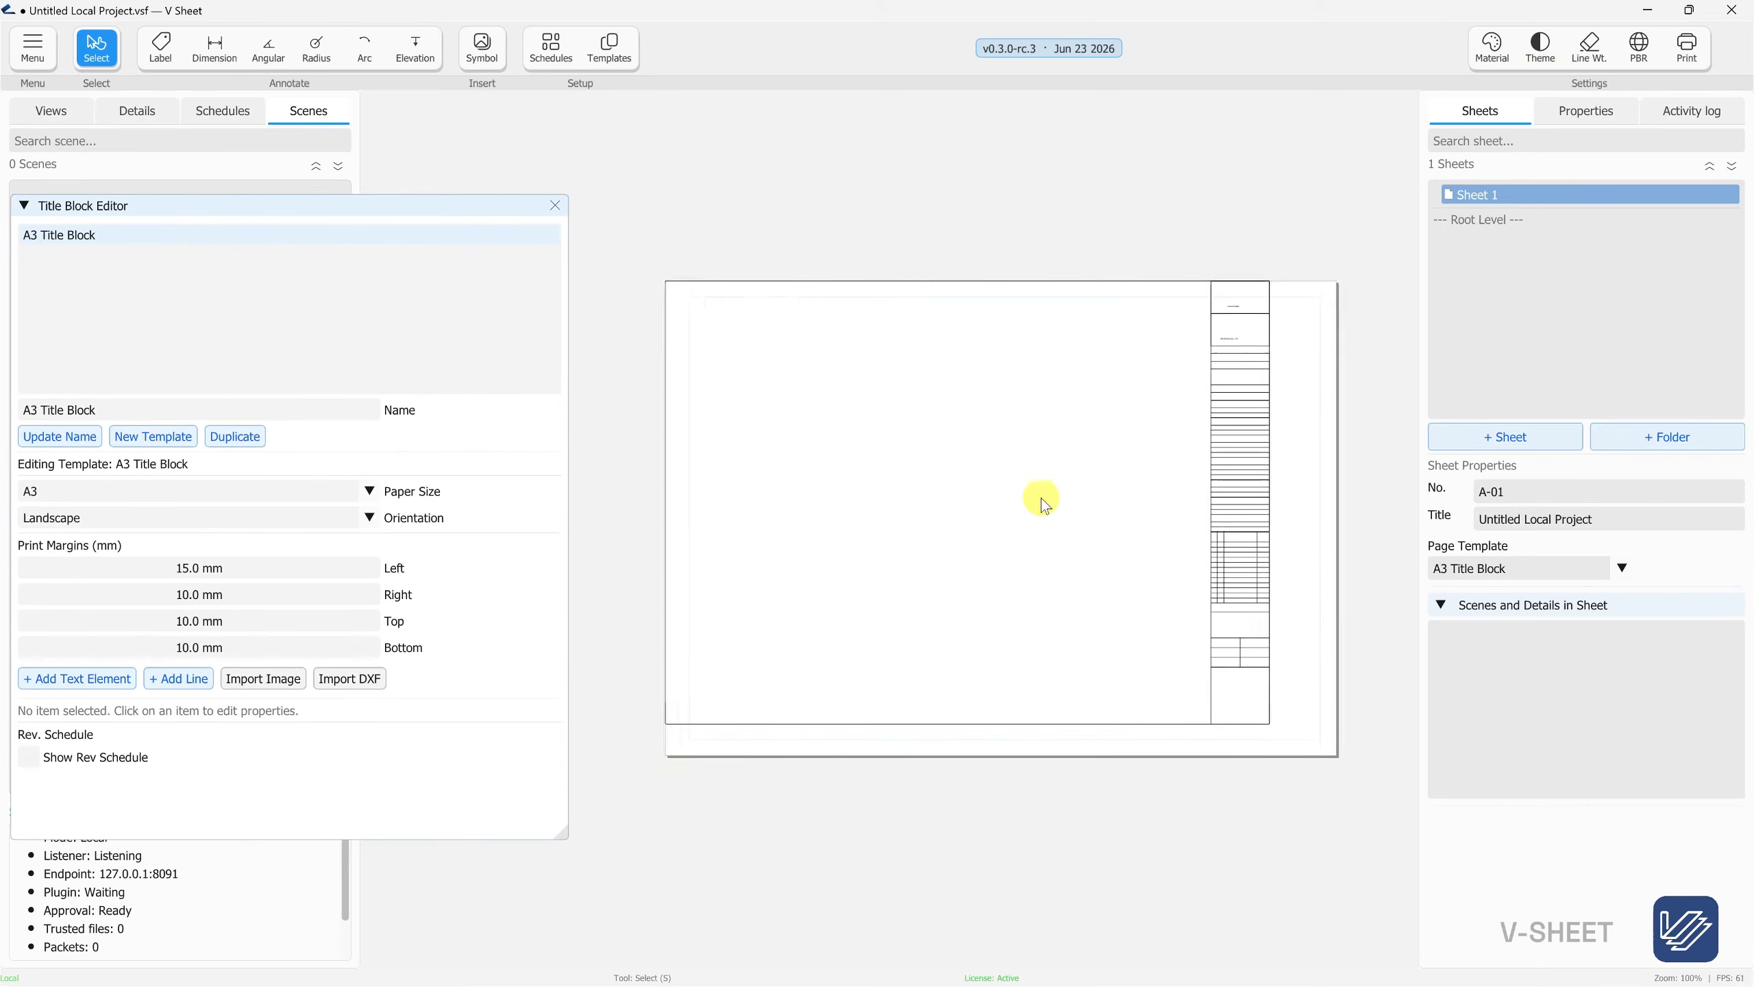
pyautogui.moveTo(597, 228); pyautogui.dragTo(1236, 703)
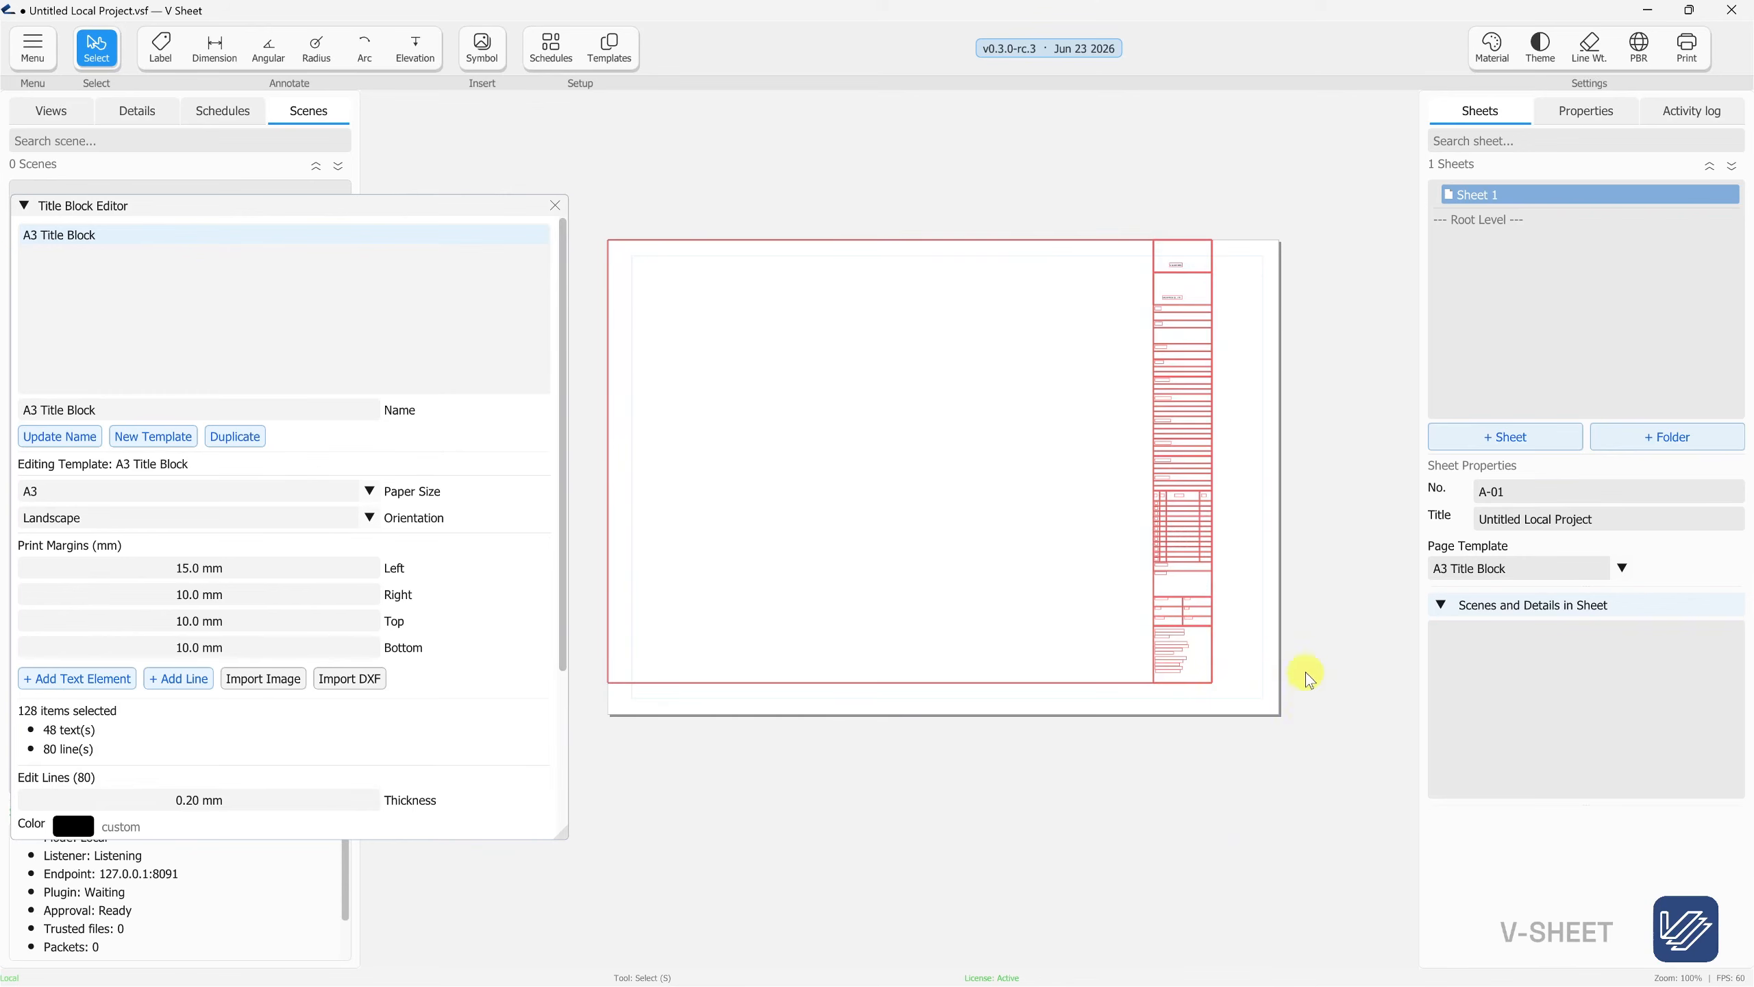
pyautogui.scroll(5, 1322, 689)
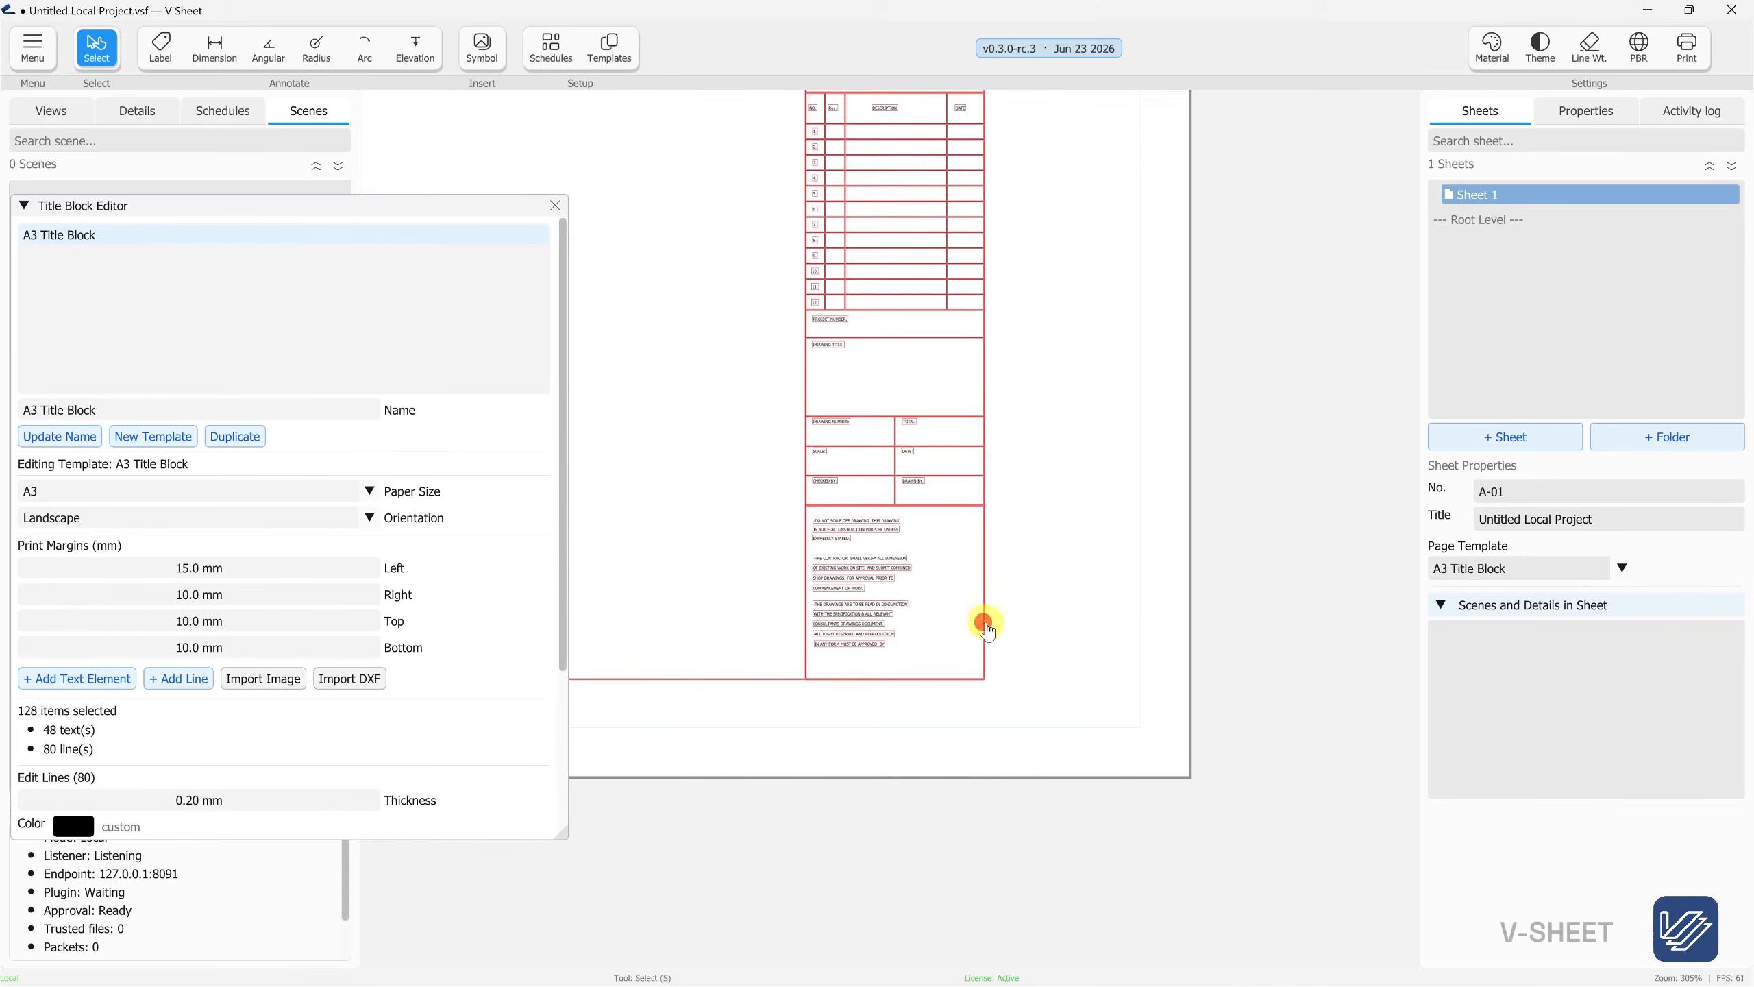
pyautogui.moveTo(984, 629); pyautogui.dragTo(1140, 680)
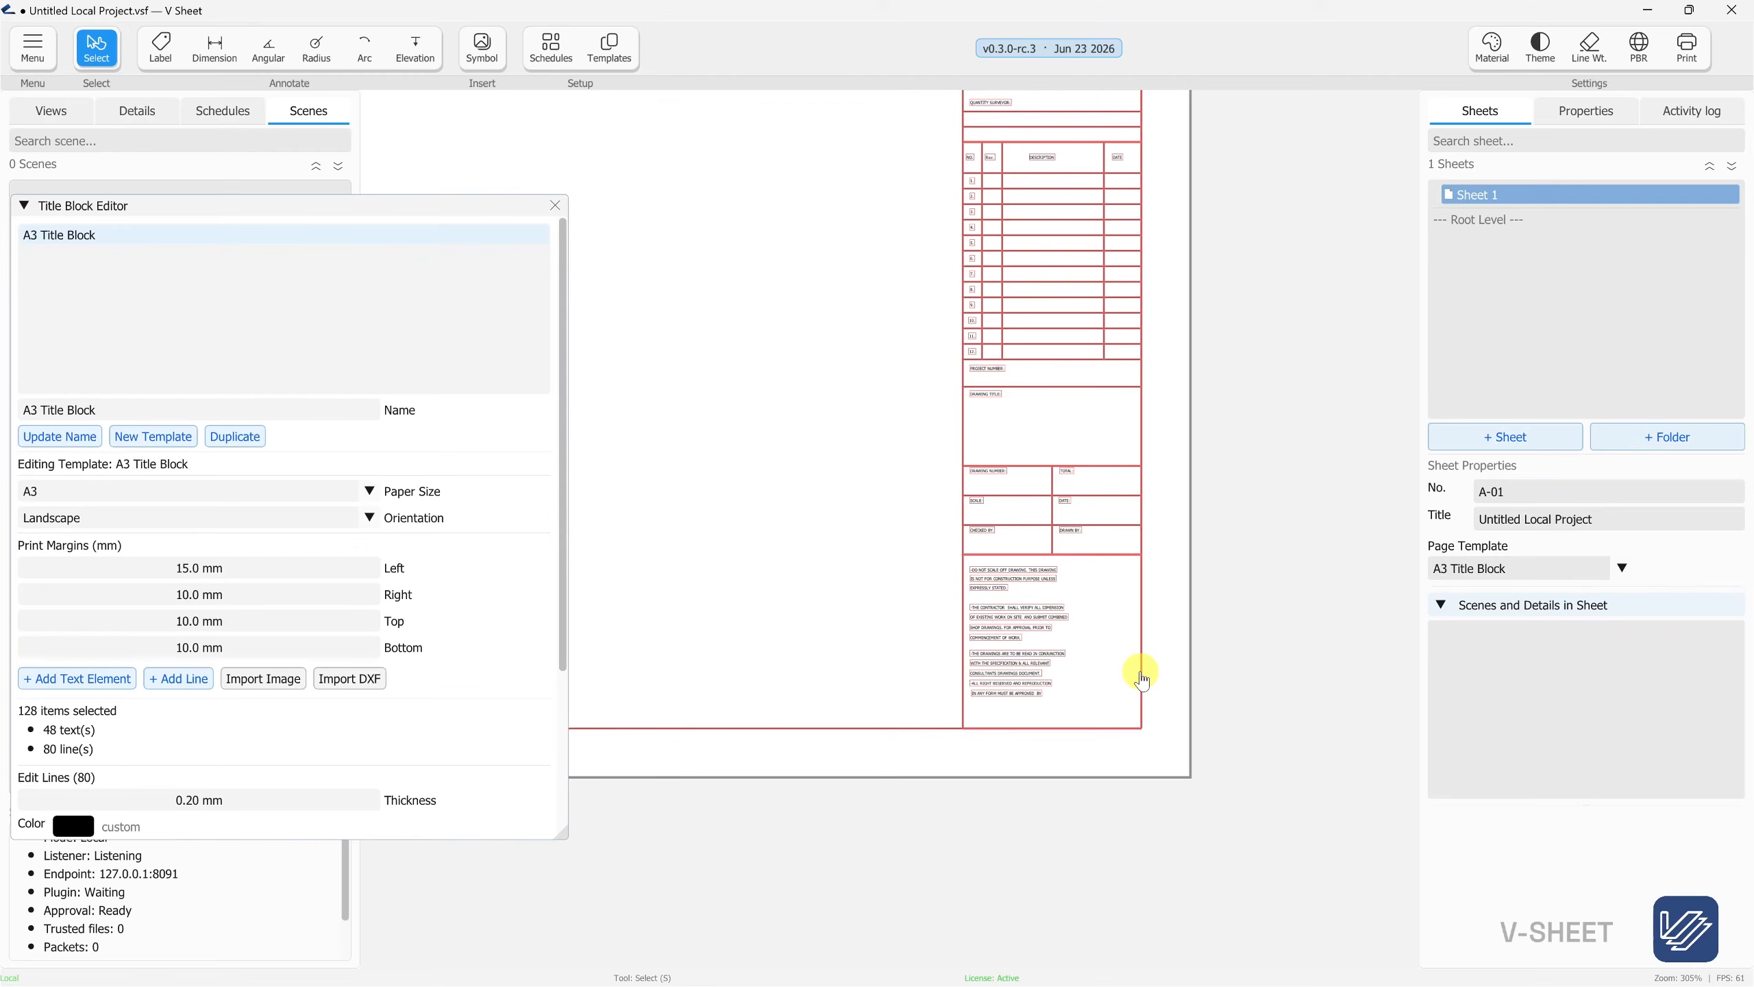
pyautogui.click(1268, 705)
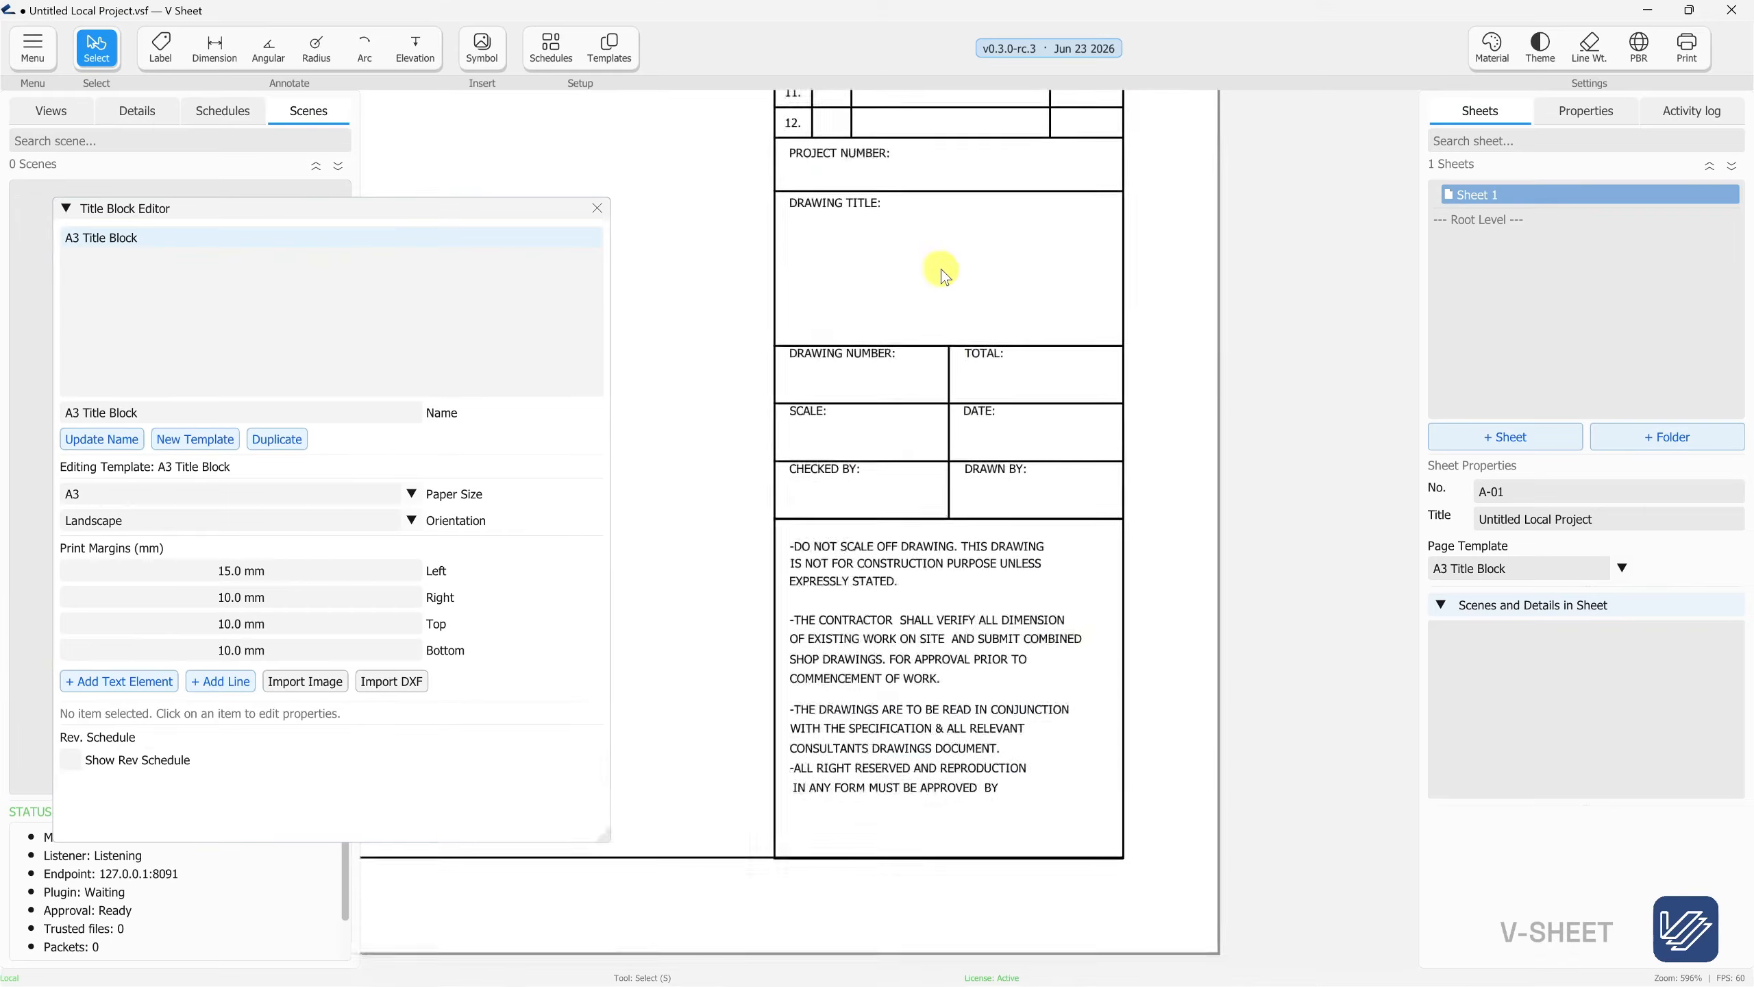
# Inspect the properties of the "DRAWING NUMBER:" text element in the imported title block
pyautogui.click(844, 656)
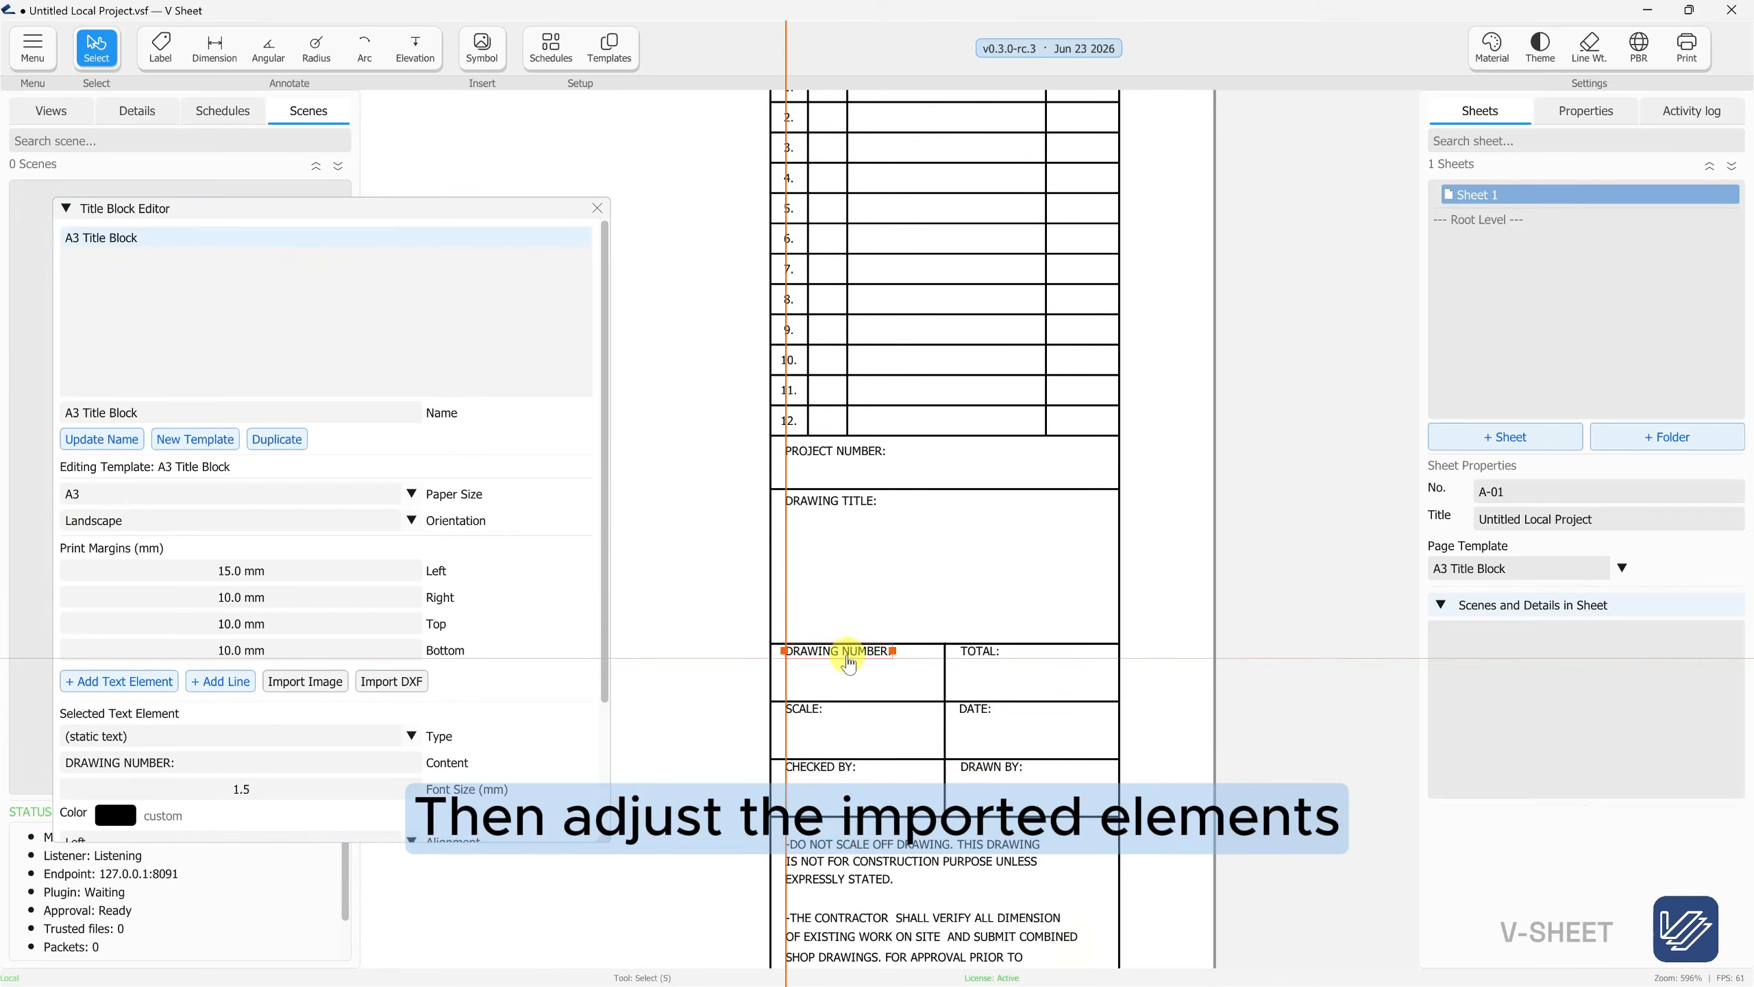
pyautogui.click(918, 574)
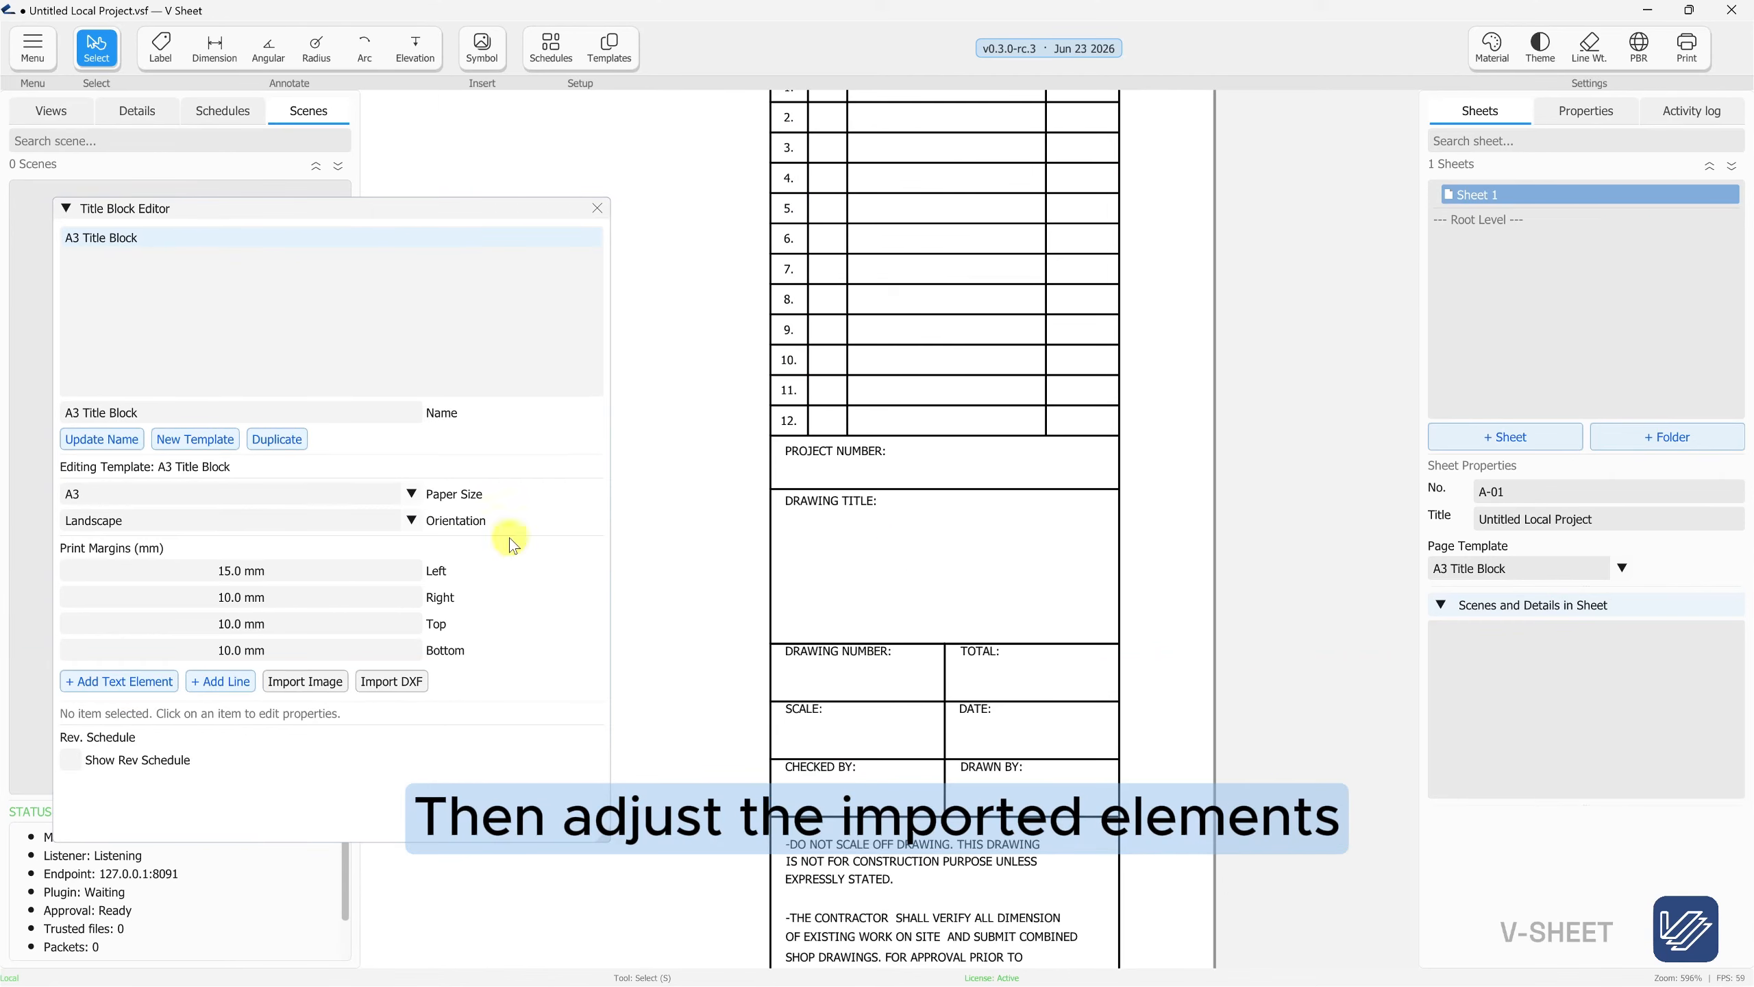
# Import the image file V-sheet_logo-01 into the title block
pyautogui.scroll(1, 834, 502)
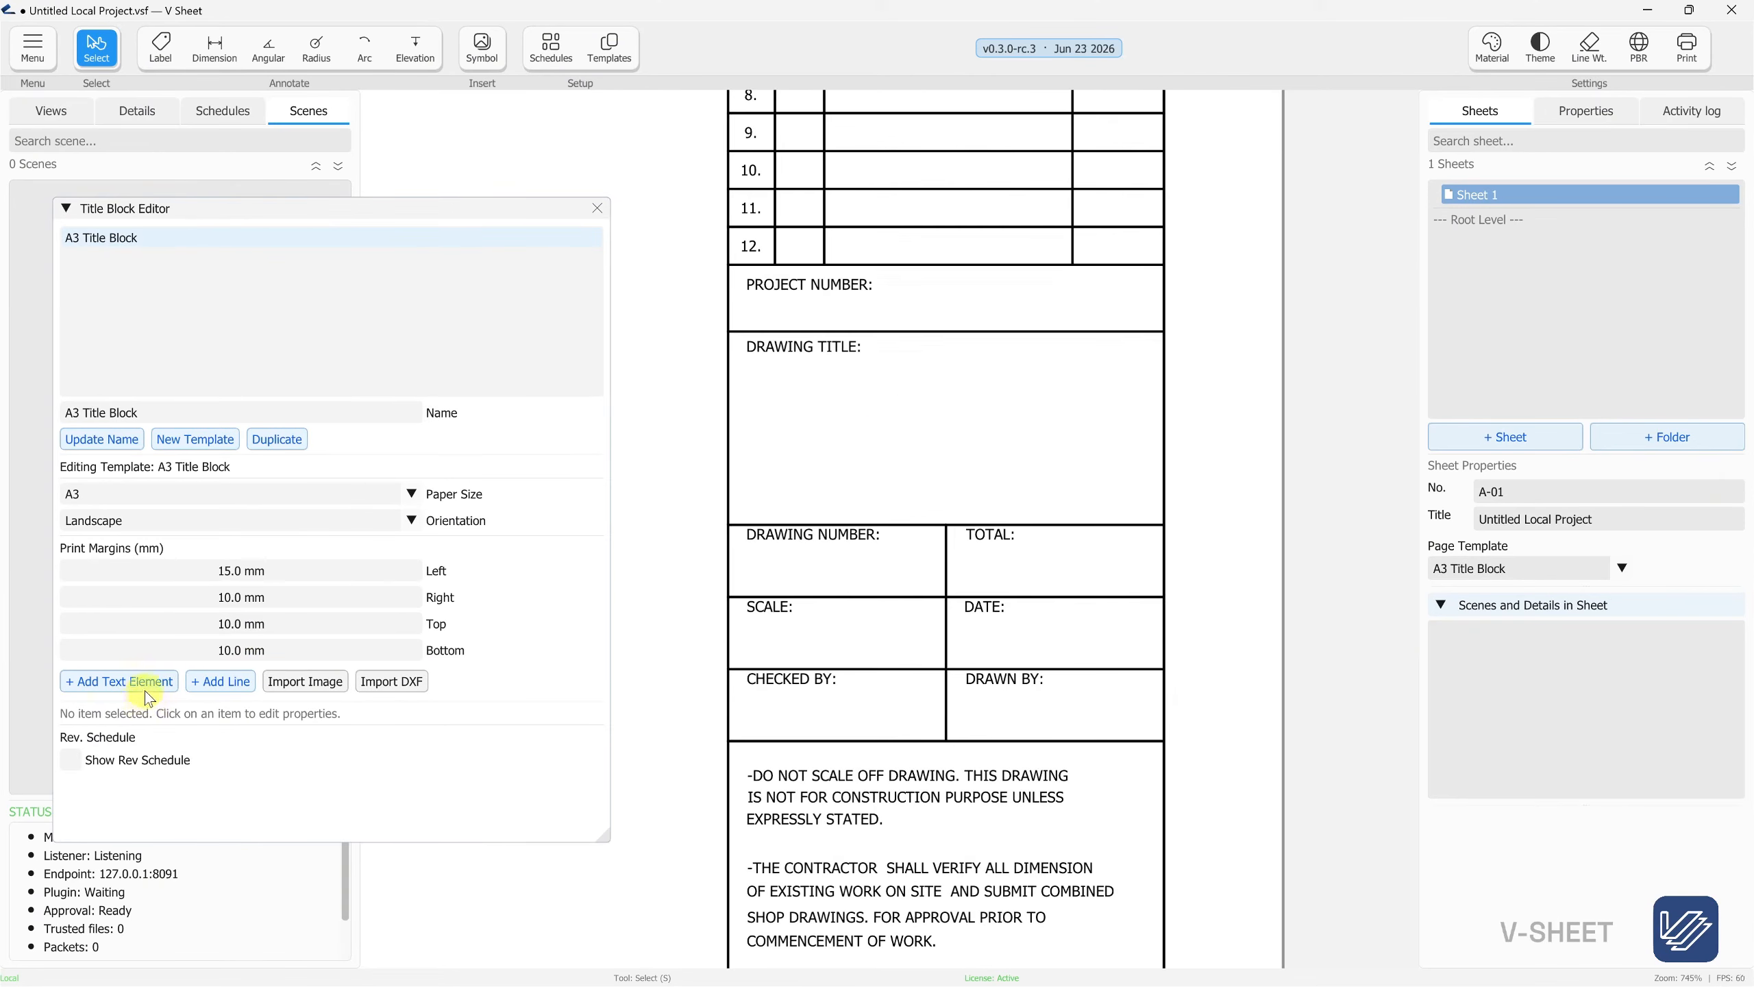
pyautogui.scroll(-3, 910, 440)
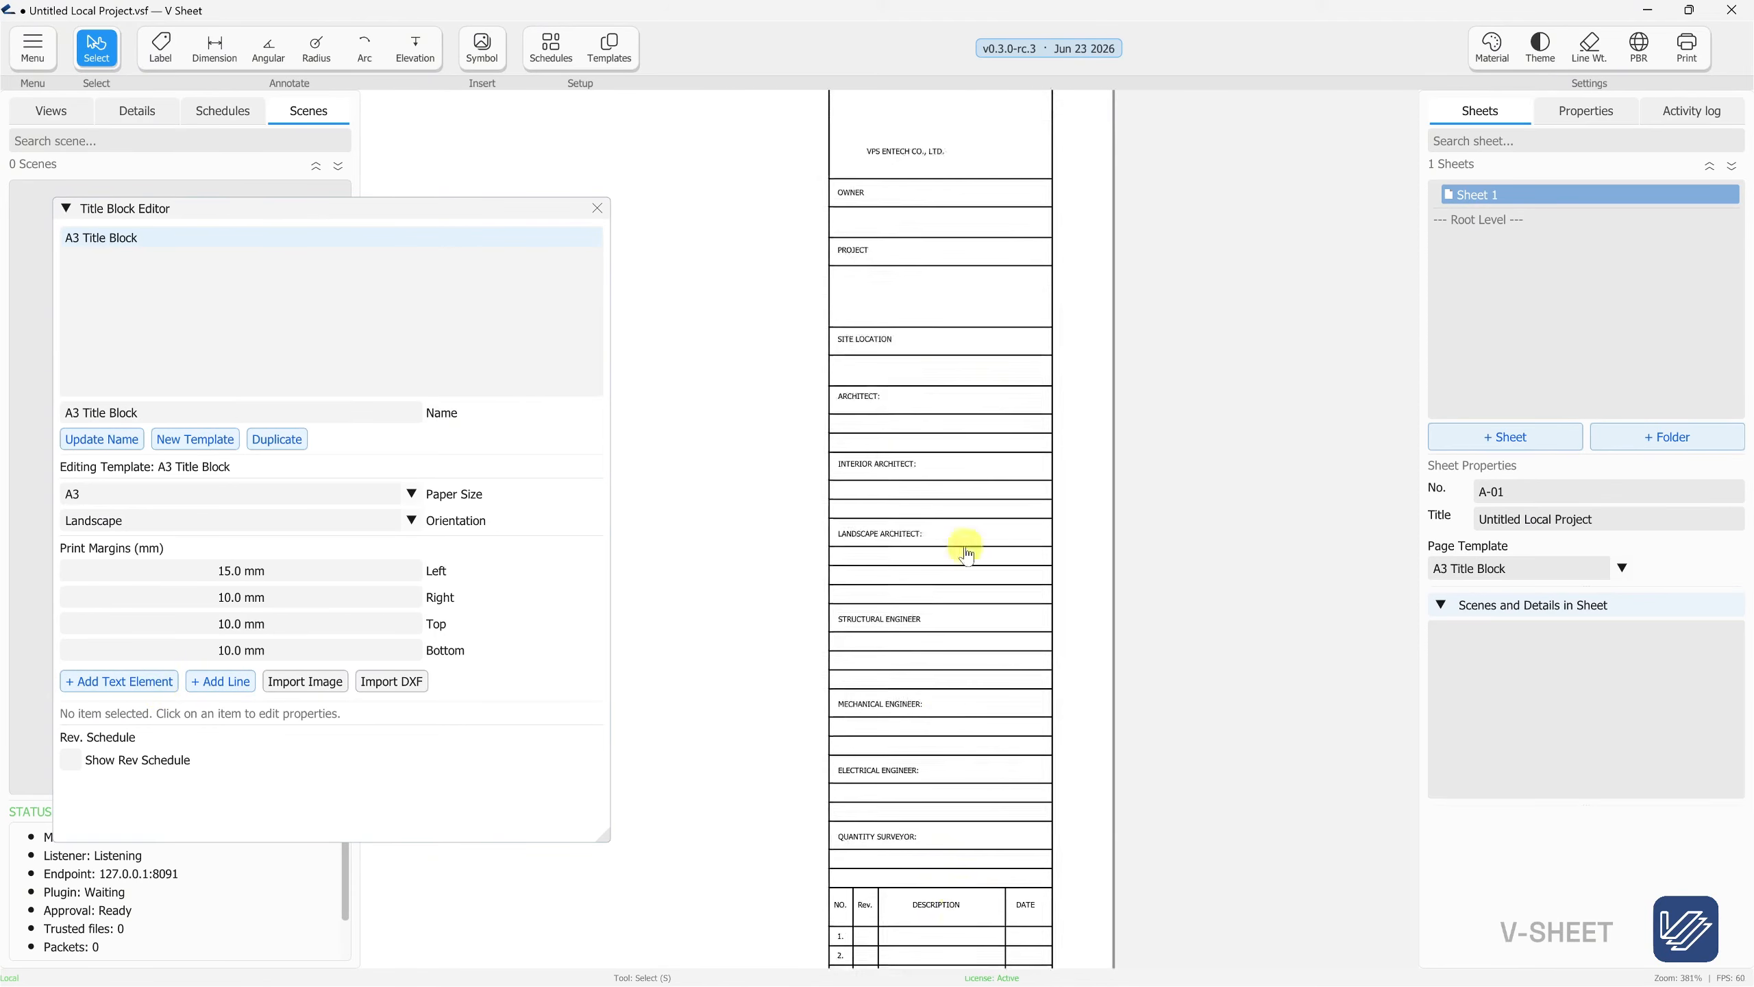
pyautogui.scroll(3, 884, 343)
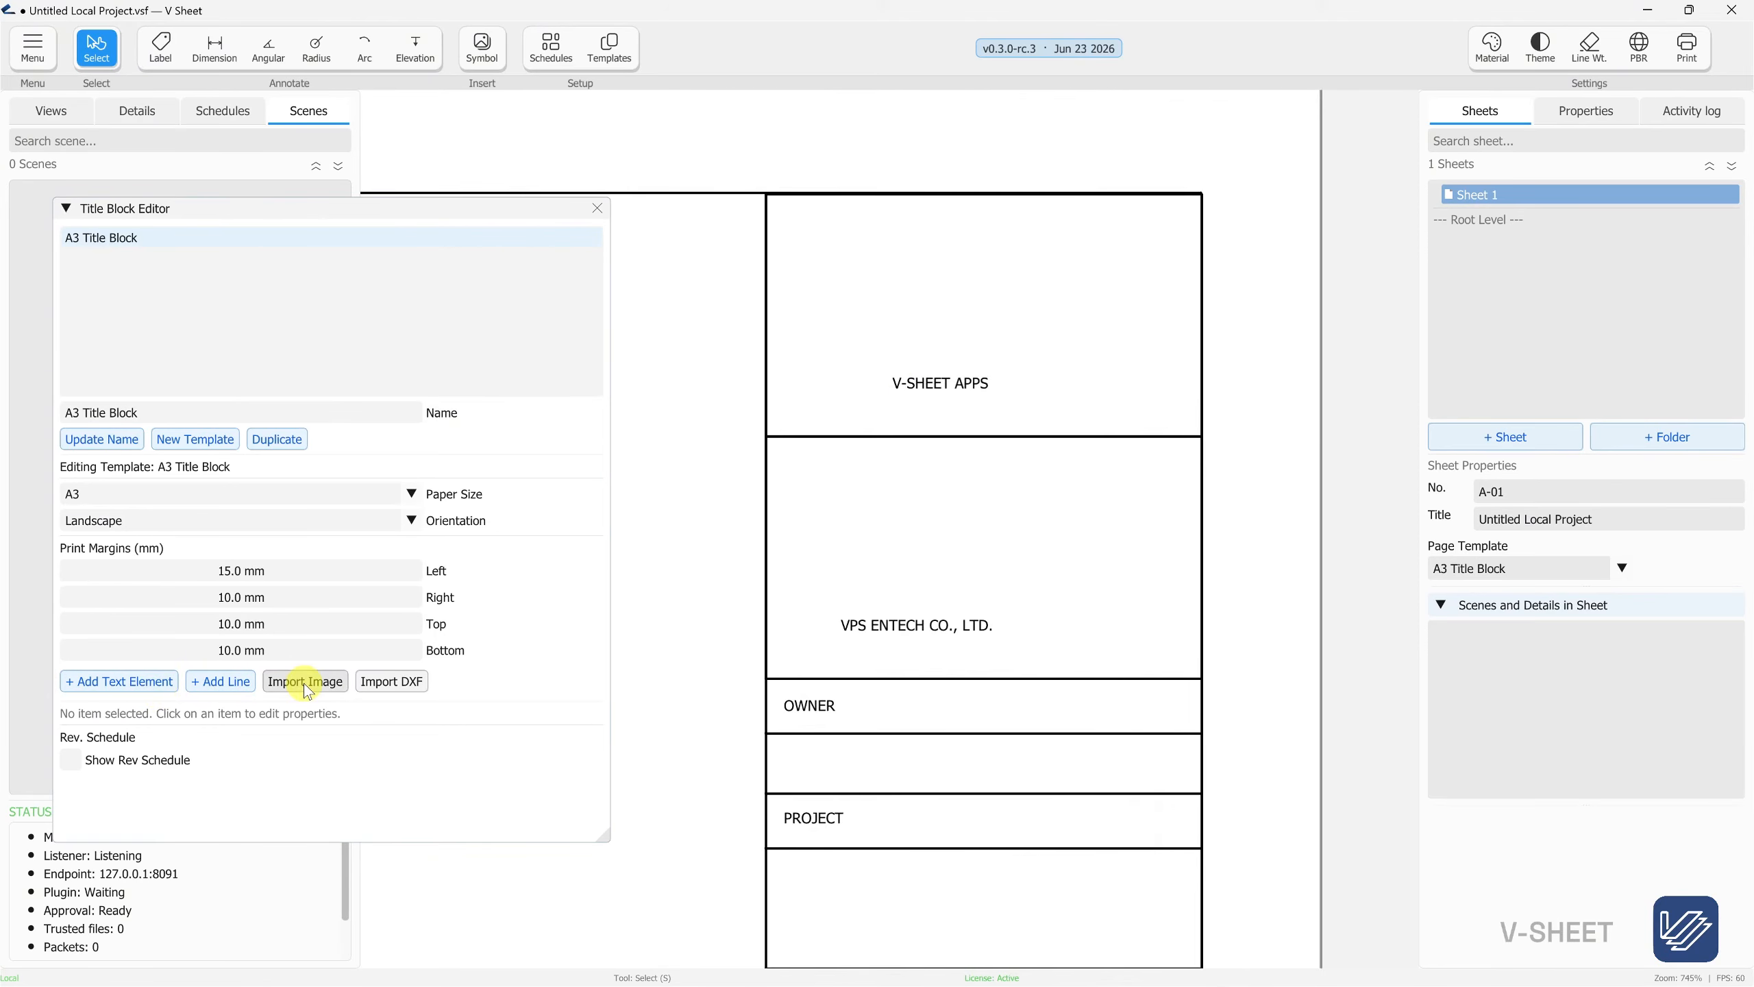
pyautogui.click(306, 682)
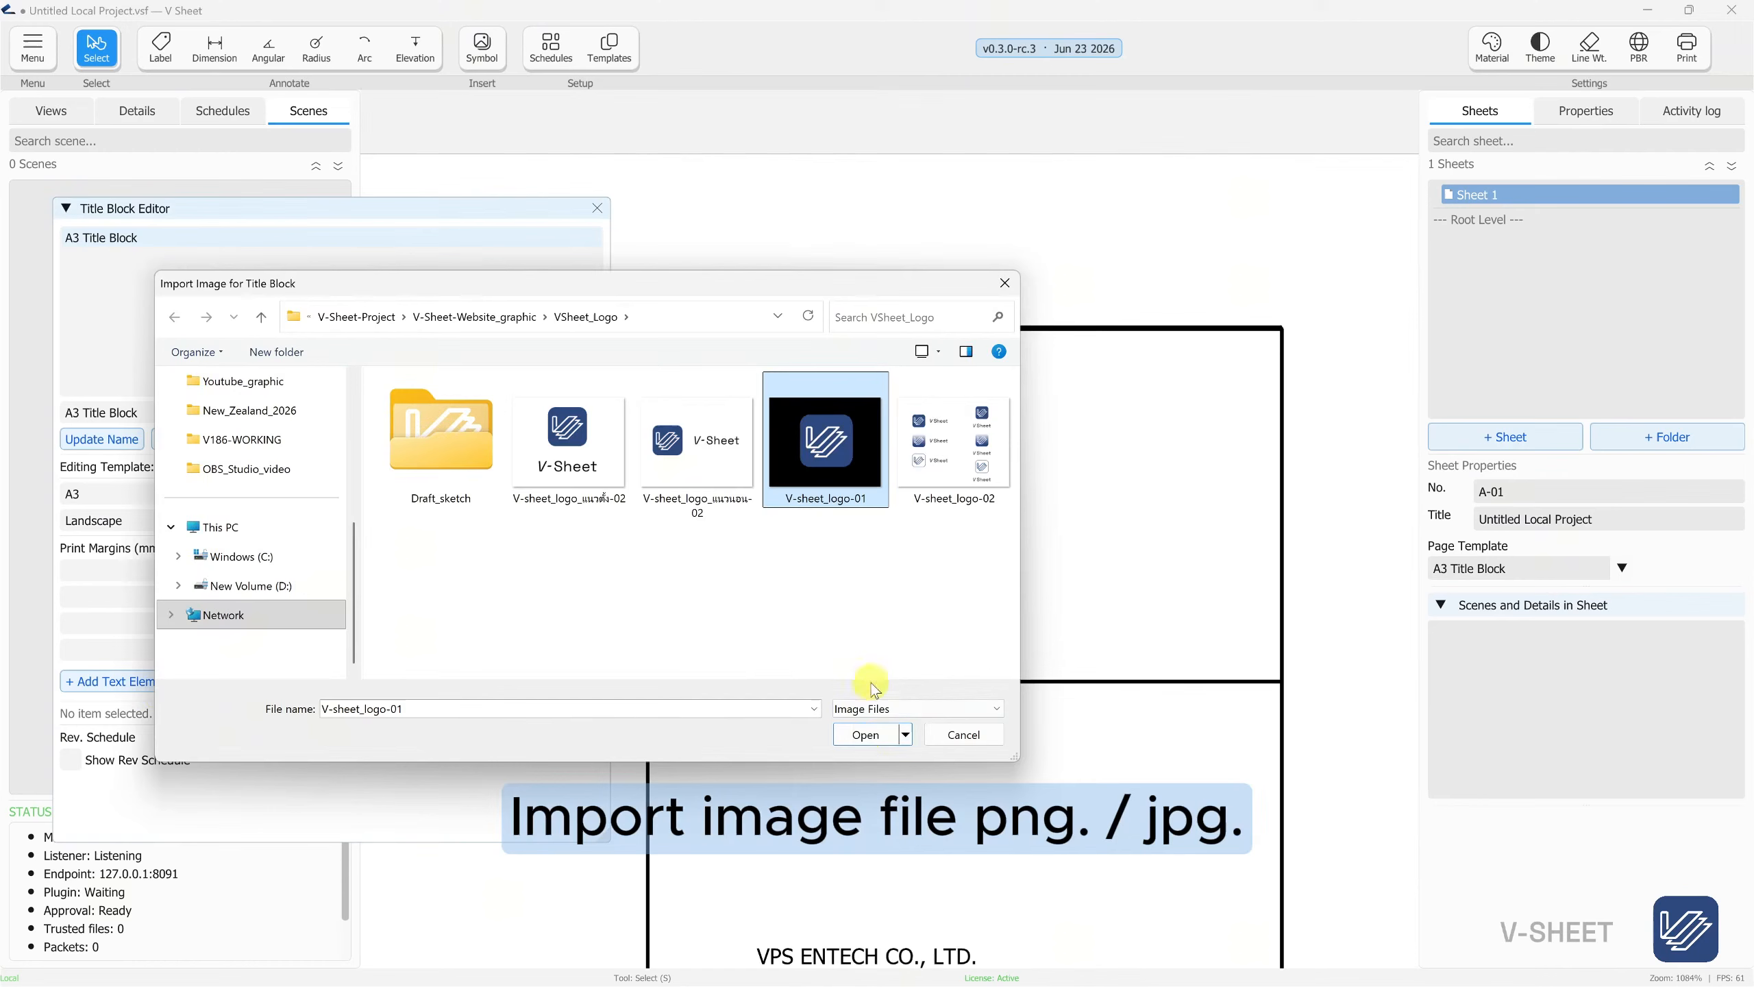
pyautogui.click(875, 737)
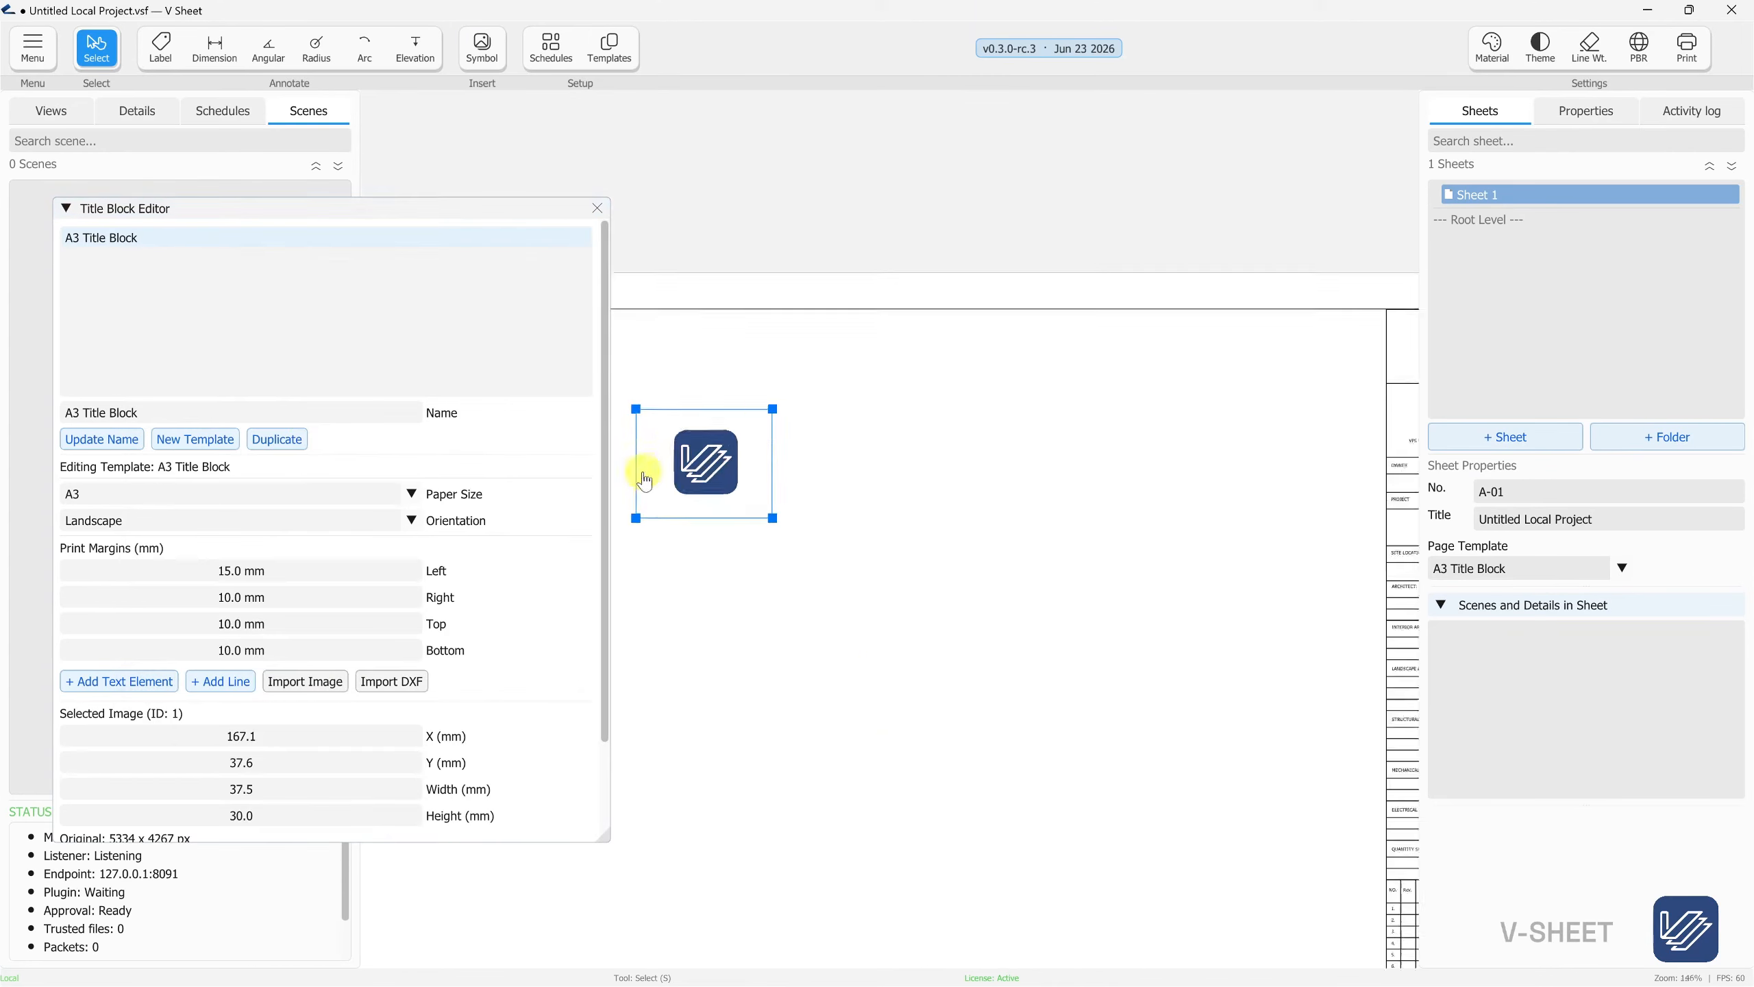
# Move the logo into the title block's top cell and scale it down to about 17.9 x 14.3 mm
pyautogui.moveTo(645, 470); pyautogui.dragTo(1185, 400)
pyautogui.scroll(10, 1185, 400)
pyautogui.scroll(-2, 1026, 549)
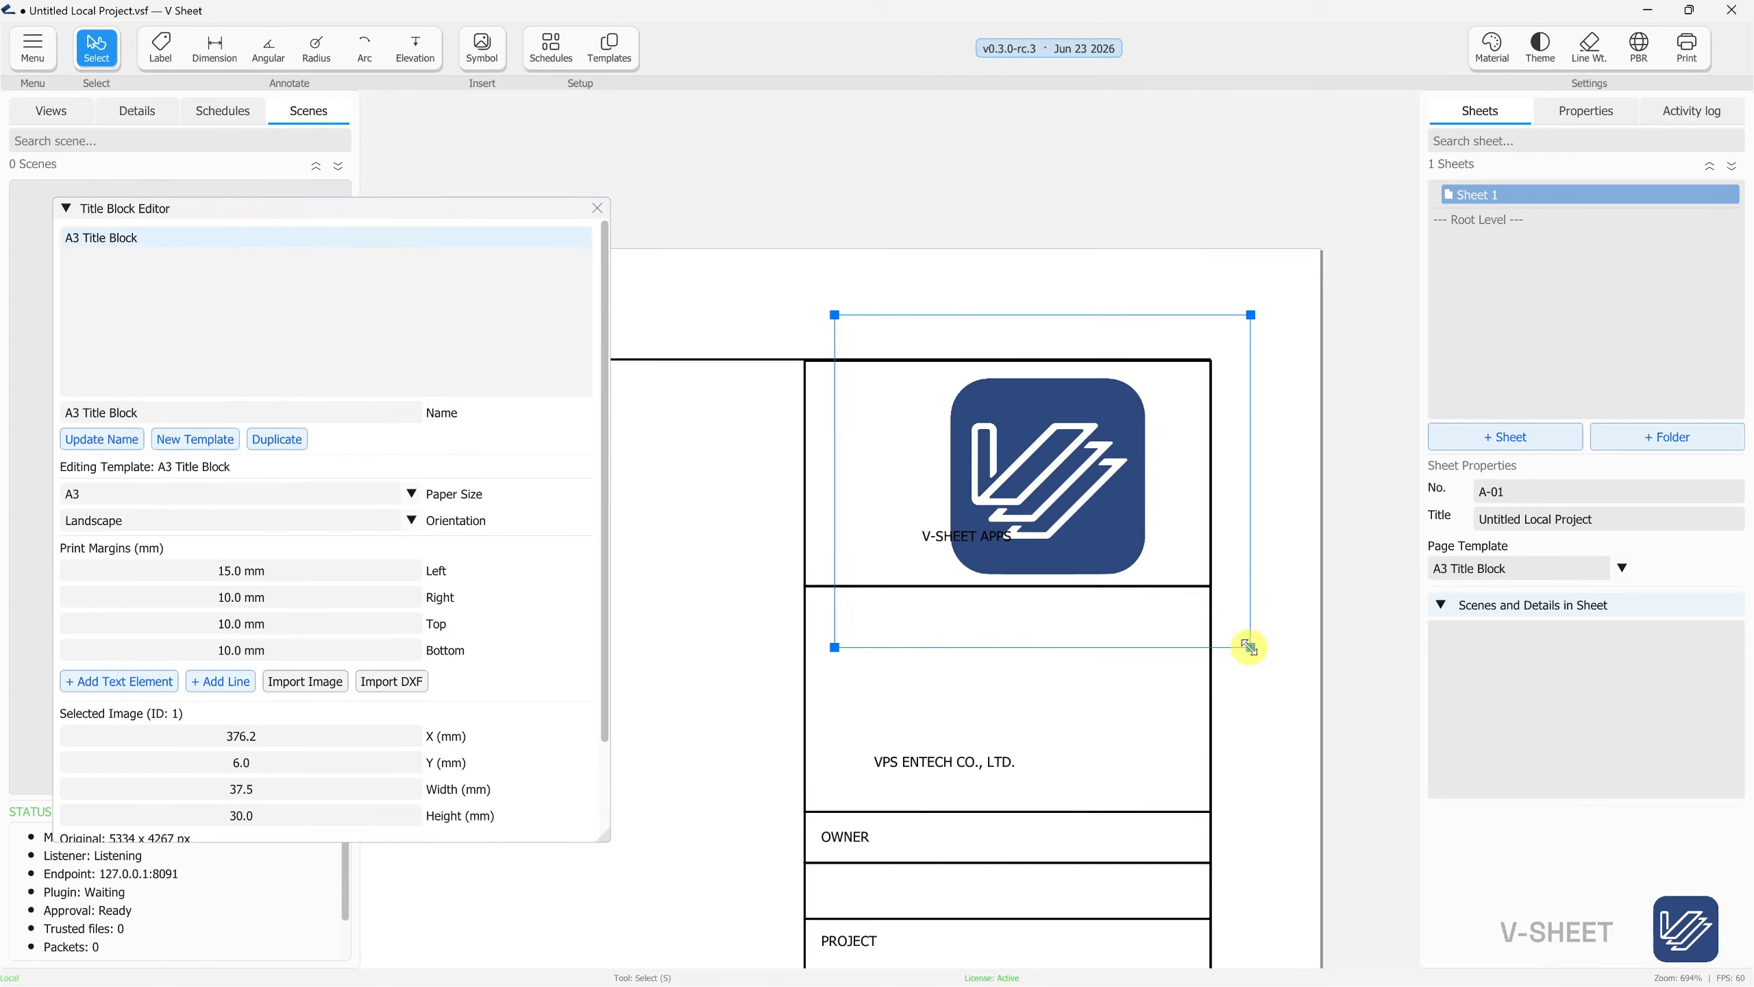
pyautogui.moveTo(1245, 639); pyautogui.dragTo(1033, 473)
pyautogui.moveTo(944, 417); pyautogui.dragTo(1012, 466)
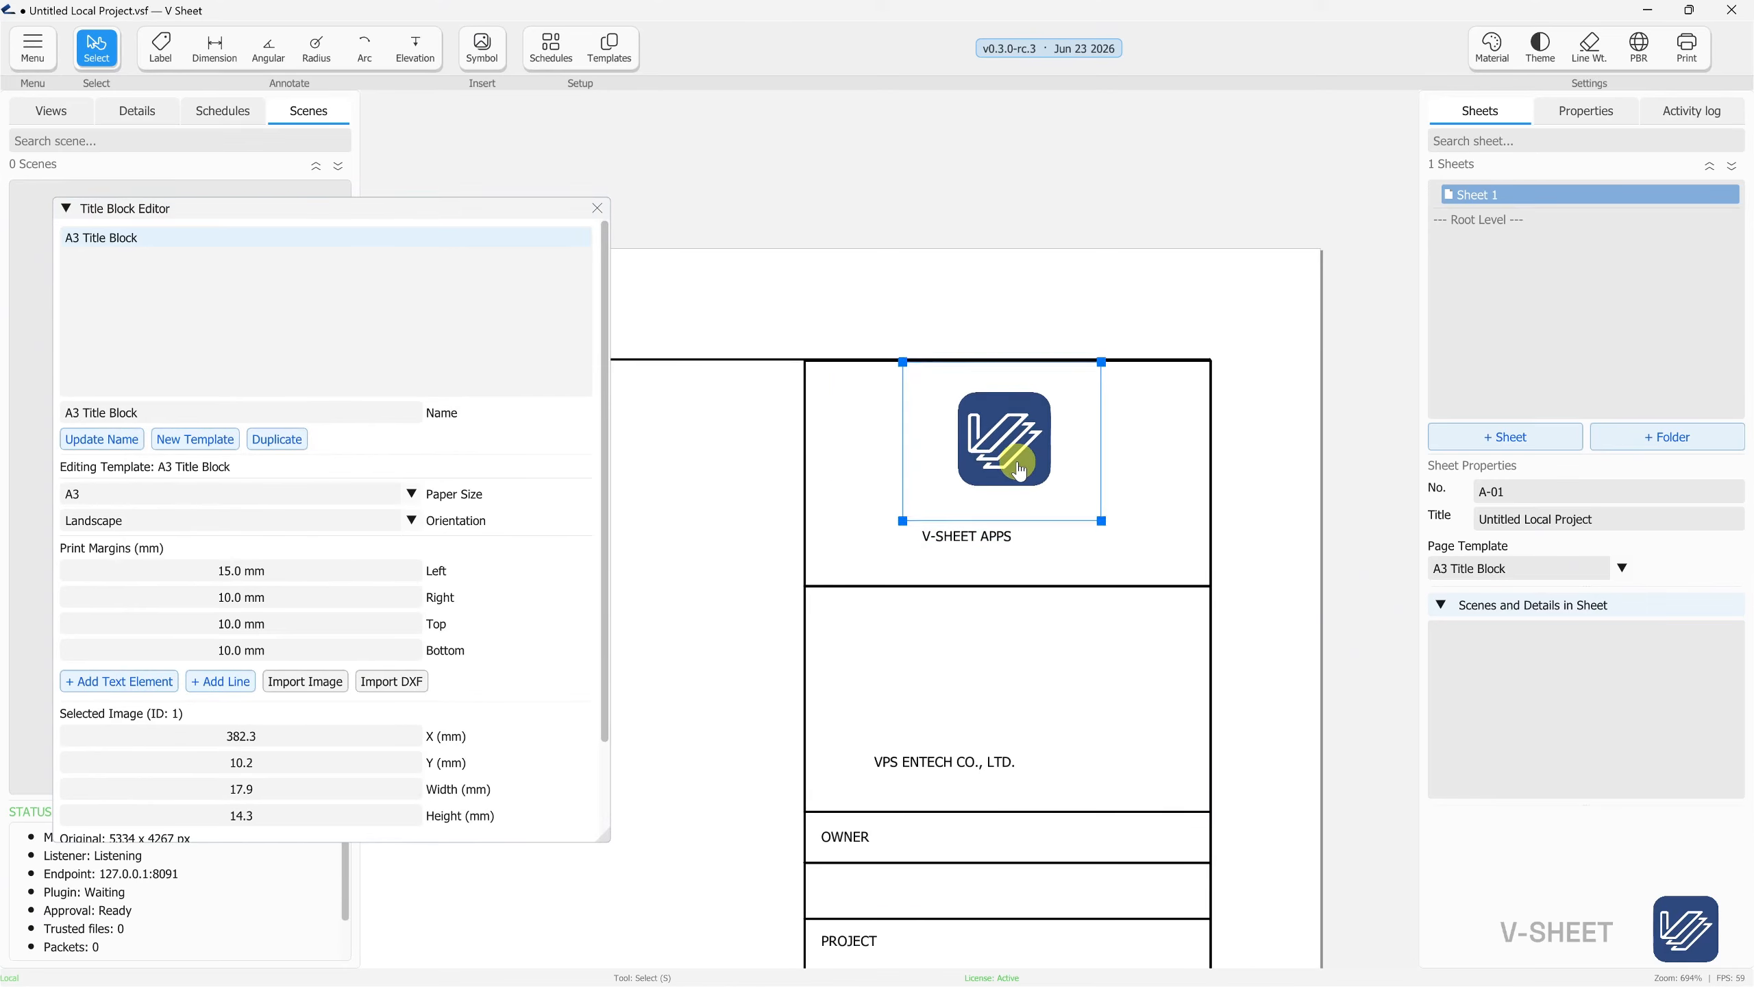
# Reposition the "V-SHEET APPS" text so it sits centred beneath the logo
pyautogui.click(979, 541)
pyautogui.moveTo(980, 546); pyautogui.dragTo(1014, 527)
pyautogui.click(1023, 546)
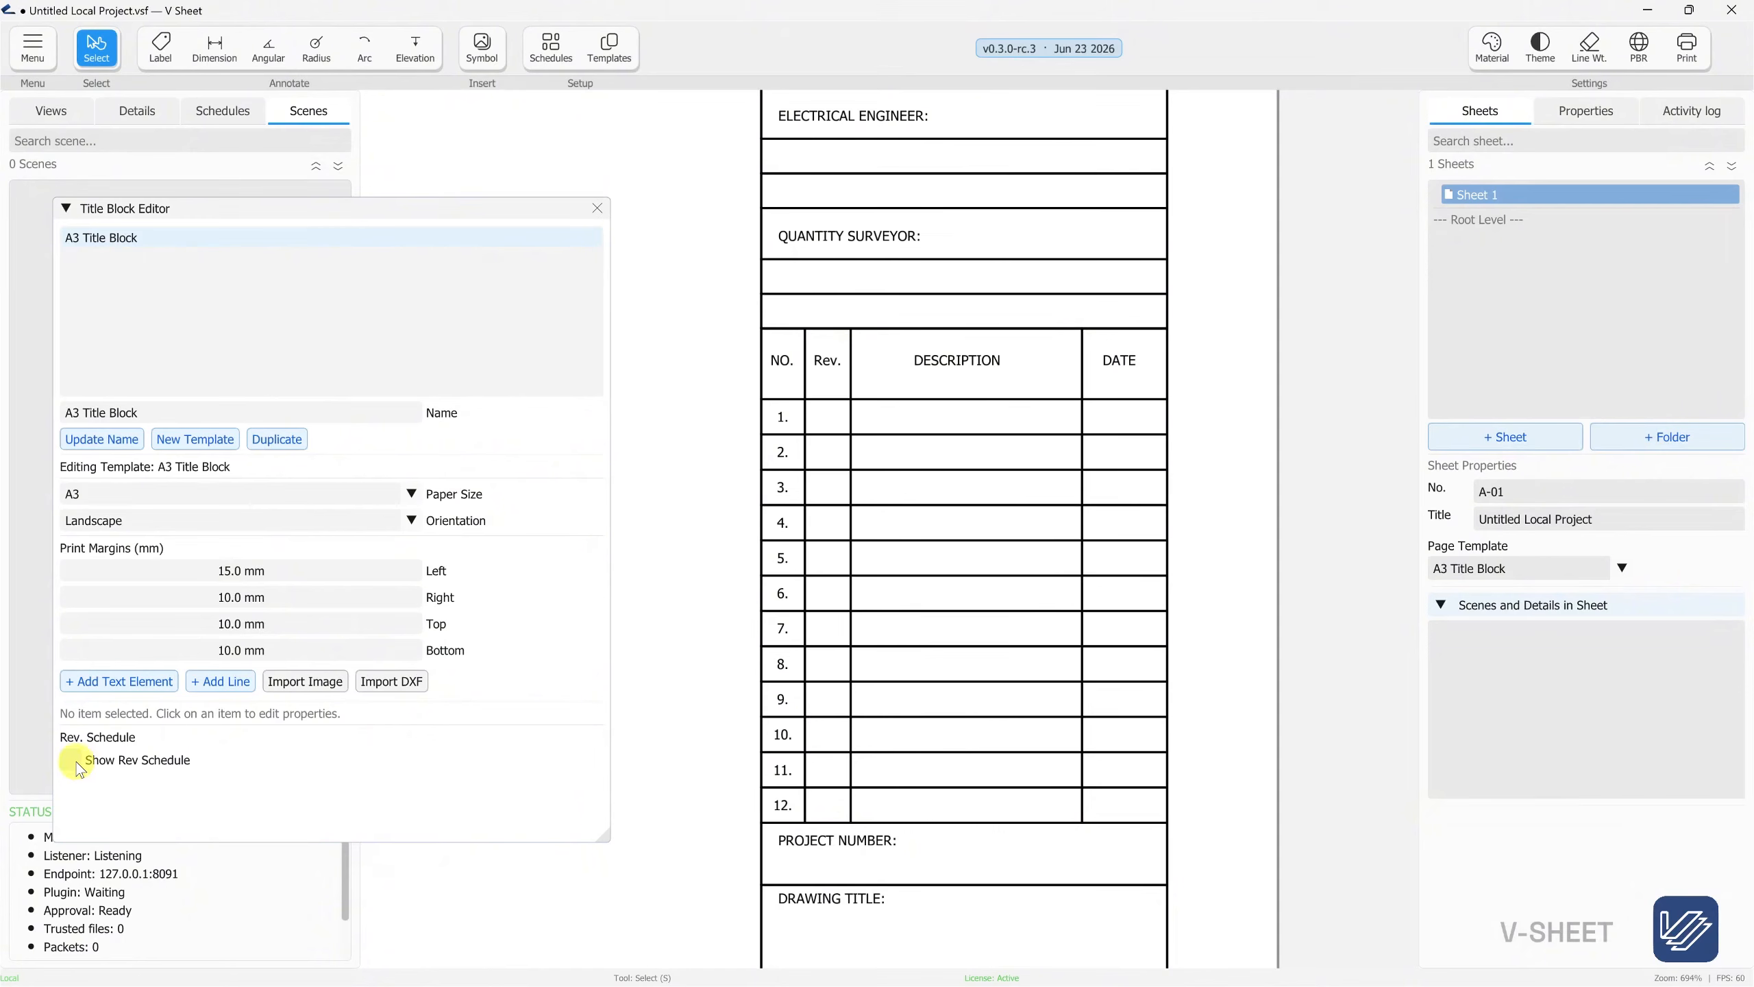
# Delete the imported revision table's lines and texts and turn on the revision schedule in its place
pyautogui.moveTo(1133, 813); pyautogui.dragTo(775, 343)
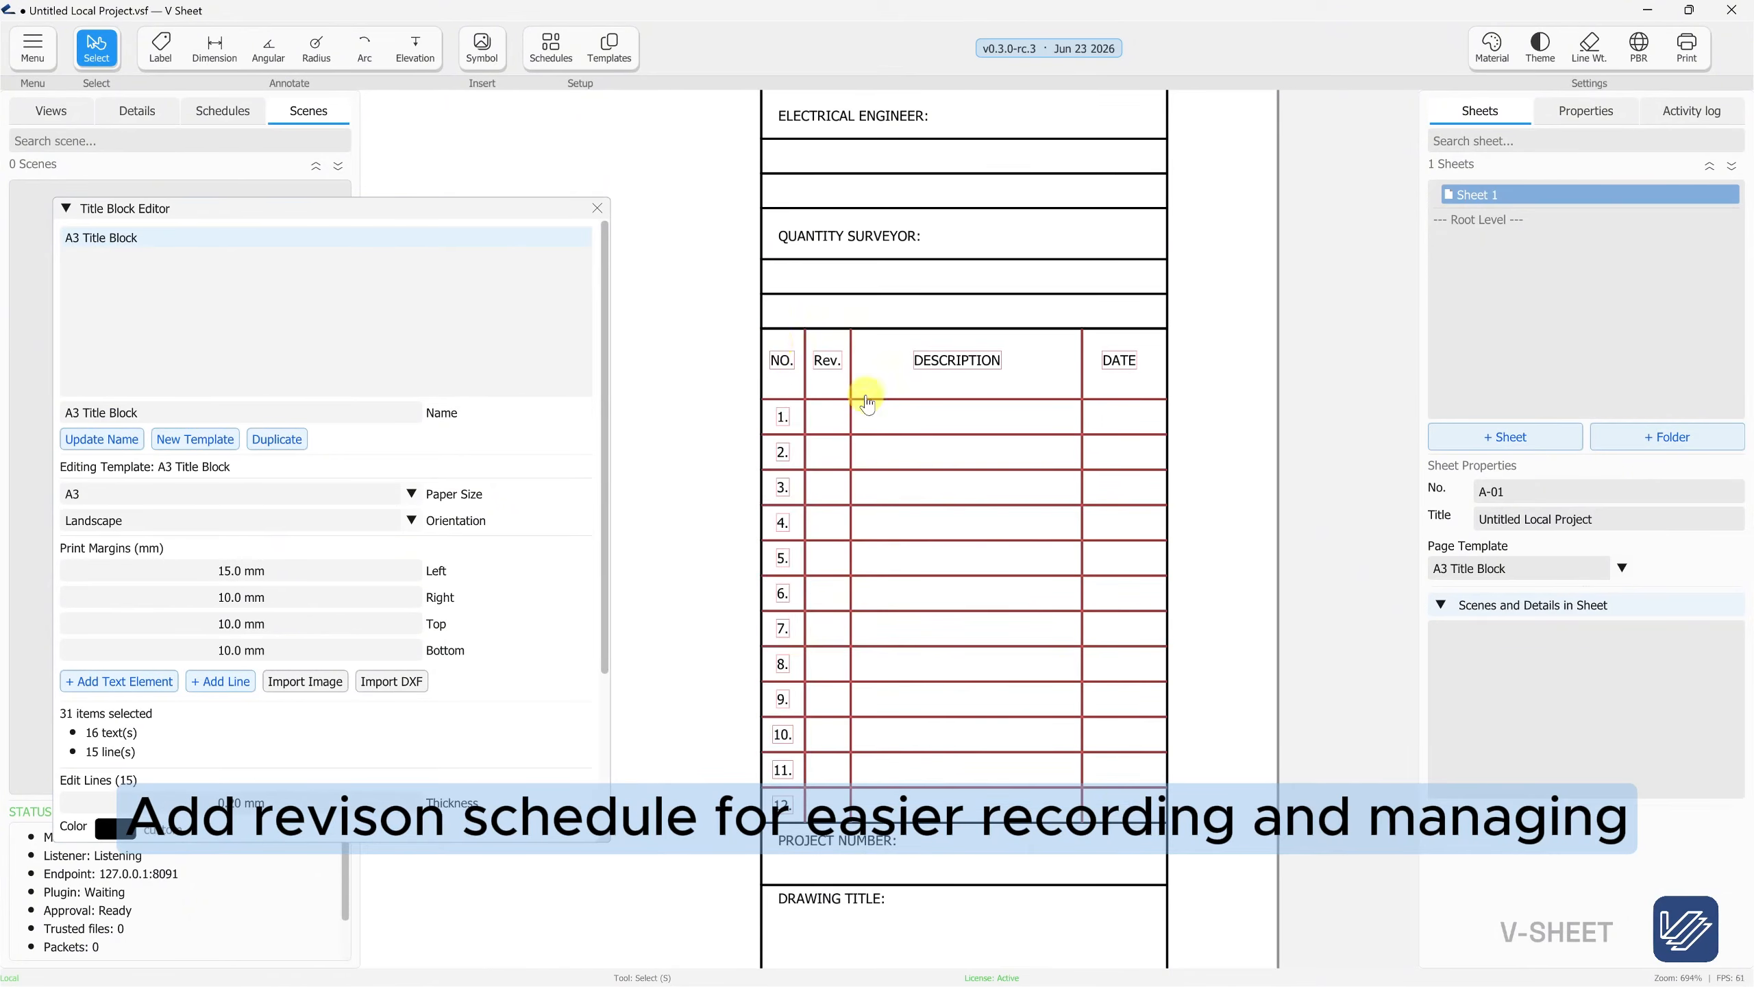
pyautogui.press('Delete')
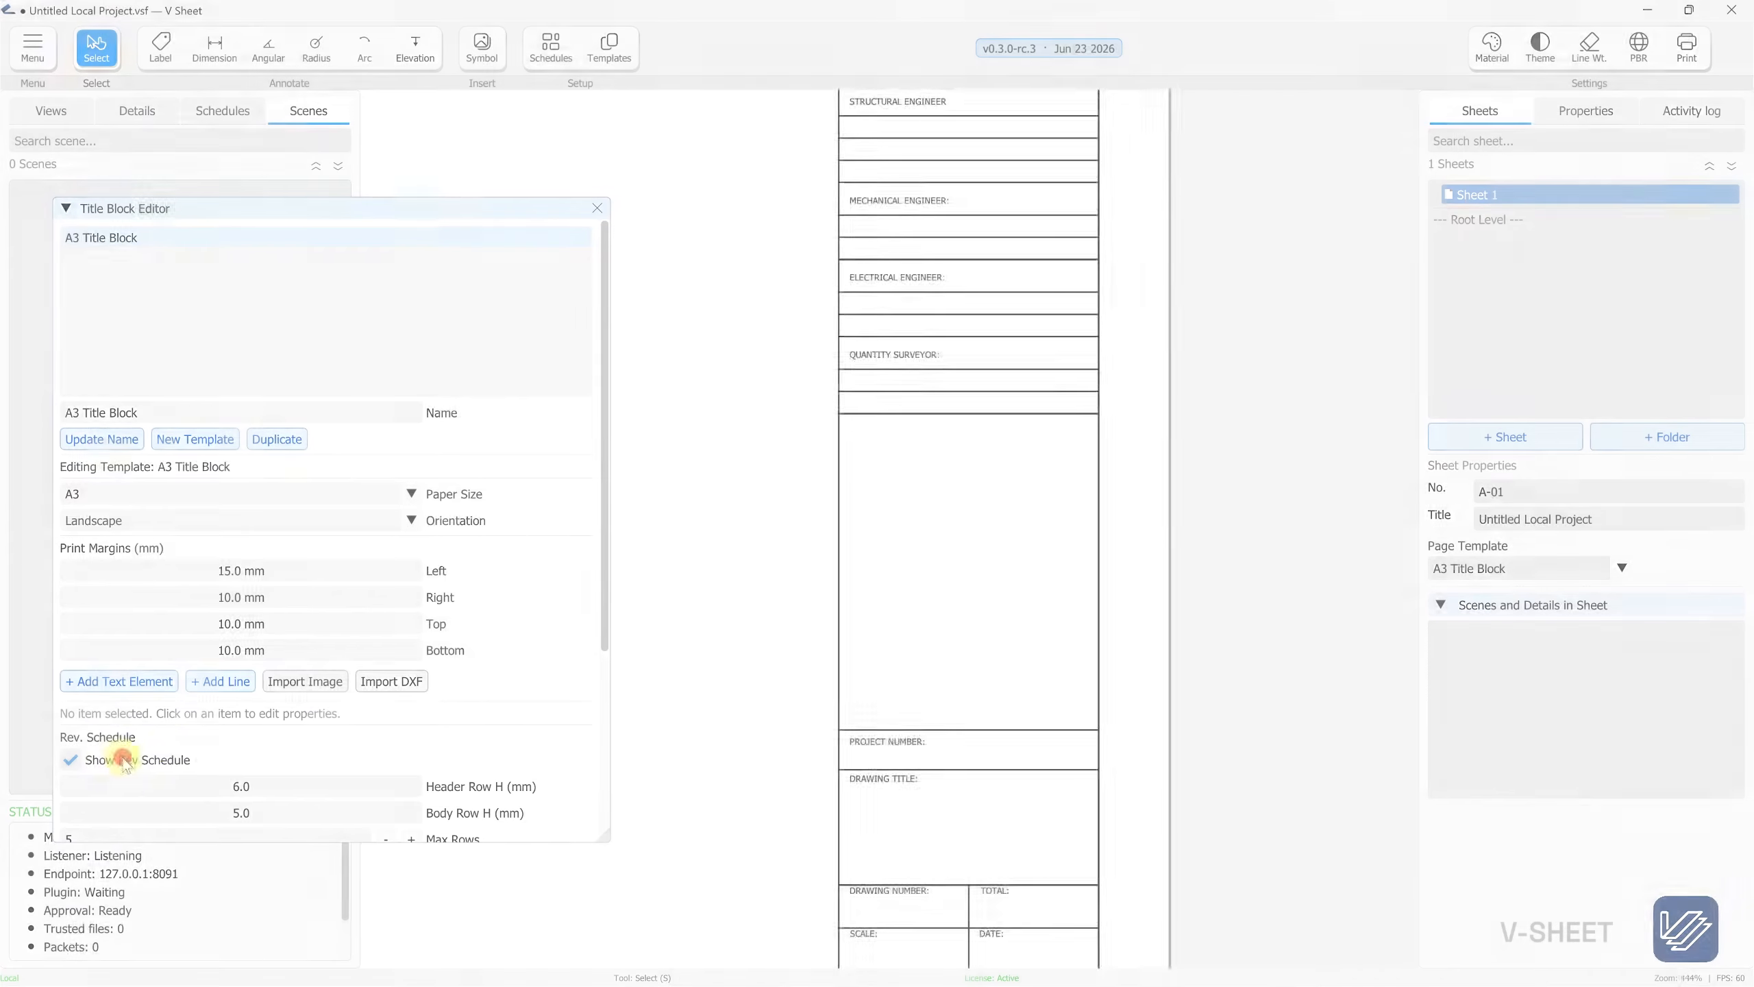
pyautogui.click(117, 755)
# Hide the Code and By columns of the revision schedule
pyautogui.scroll(-5, 1006, 528)
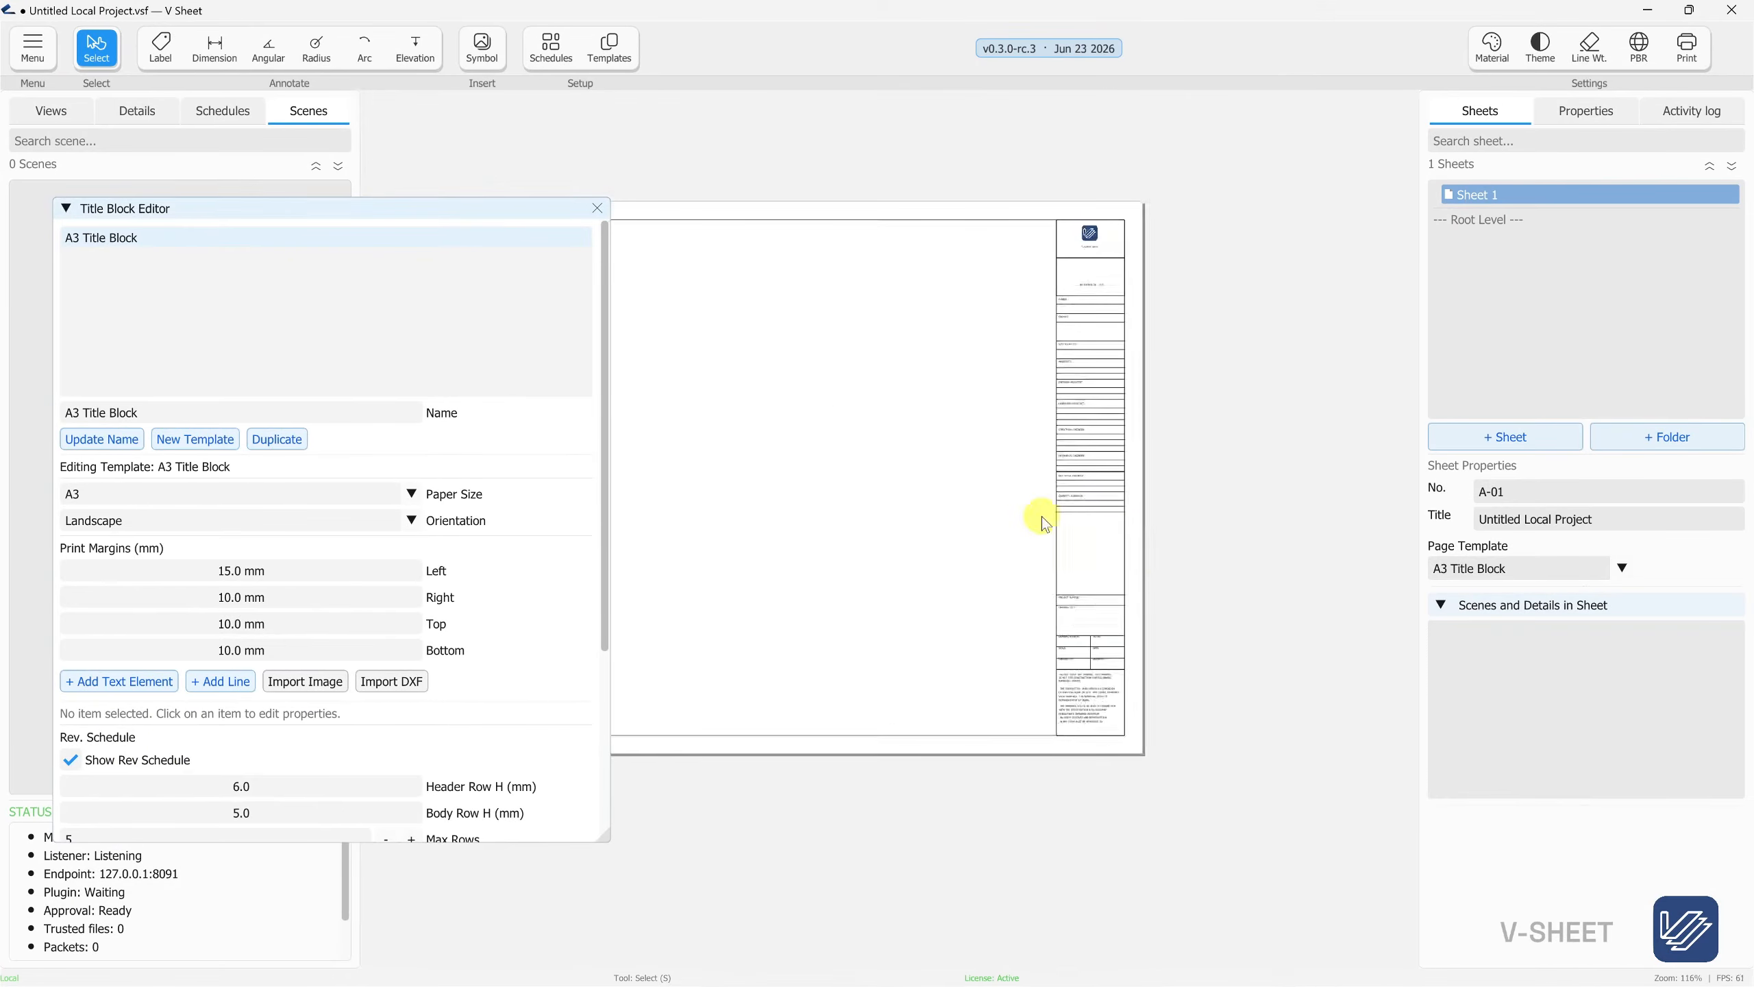
pyautogui.moveTo(756, 352); pyautogui.dragTo(1001, 460)
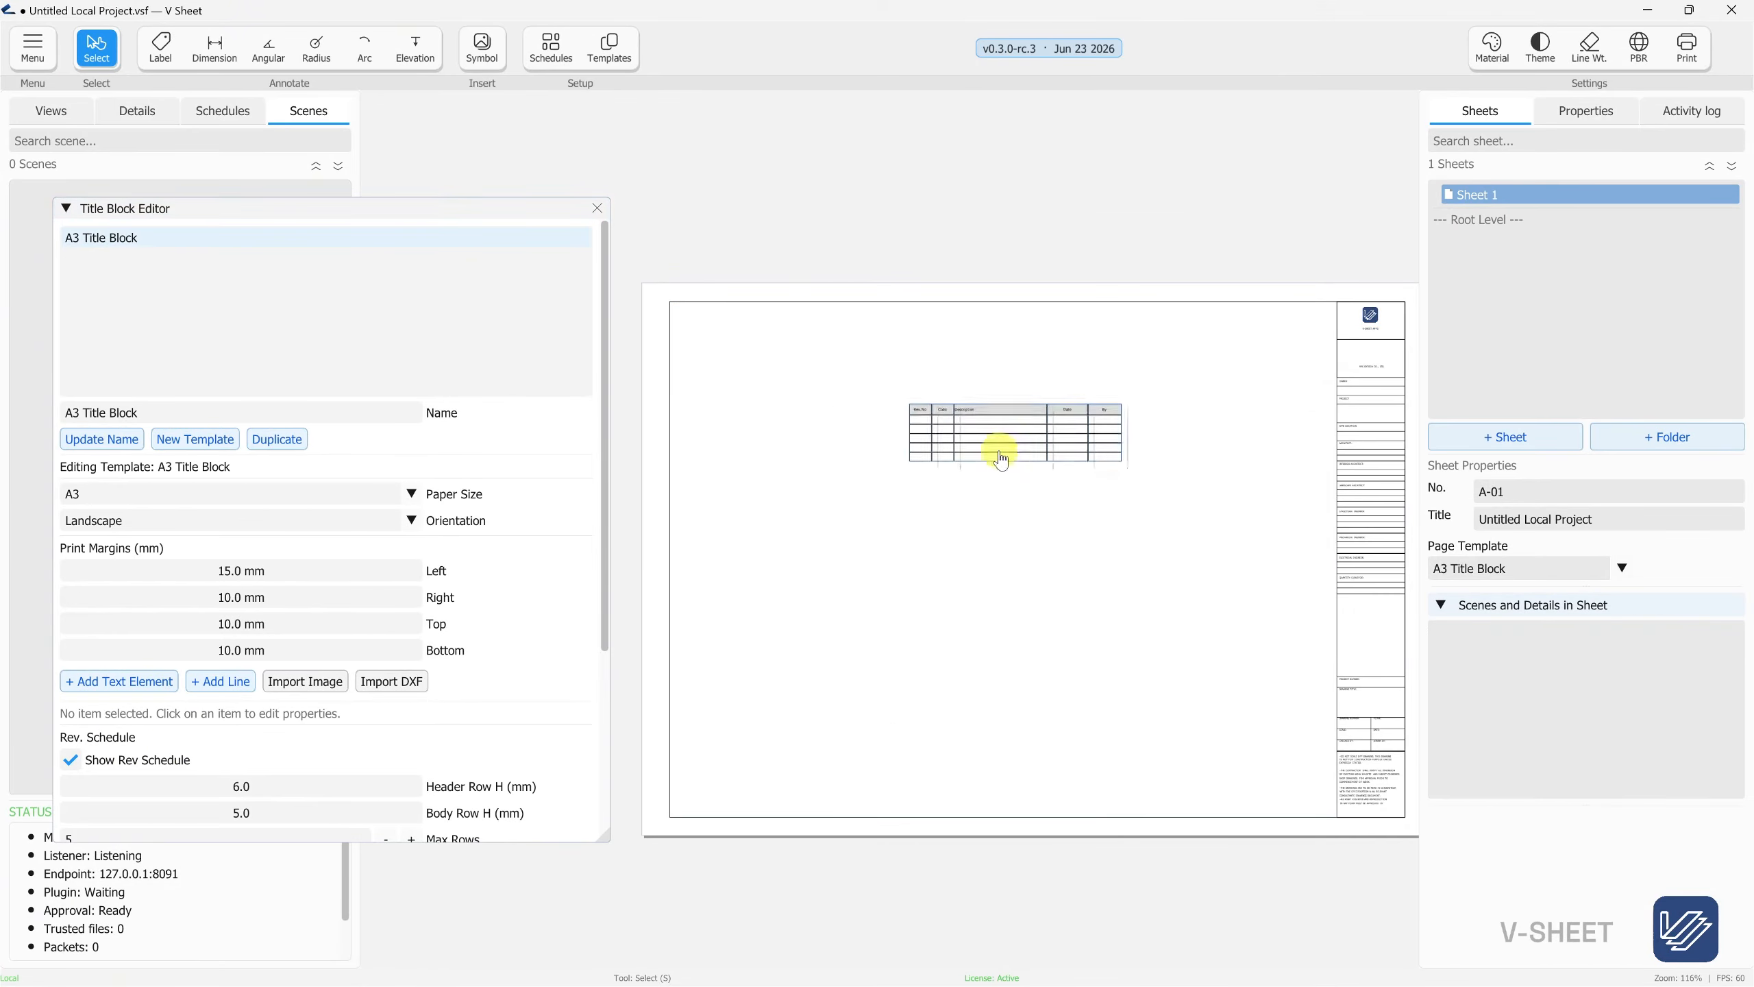
pyautogui.scroll(8, 1034, 482)
pyautogui.moveTo(853, 384); pyautogui.dragTo(858, 443)
pyautogui.scroll(-4, 525, 738)
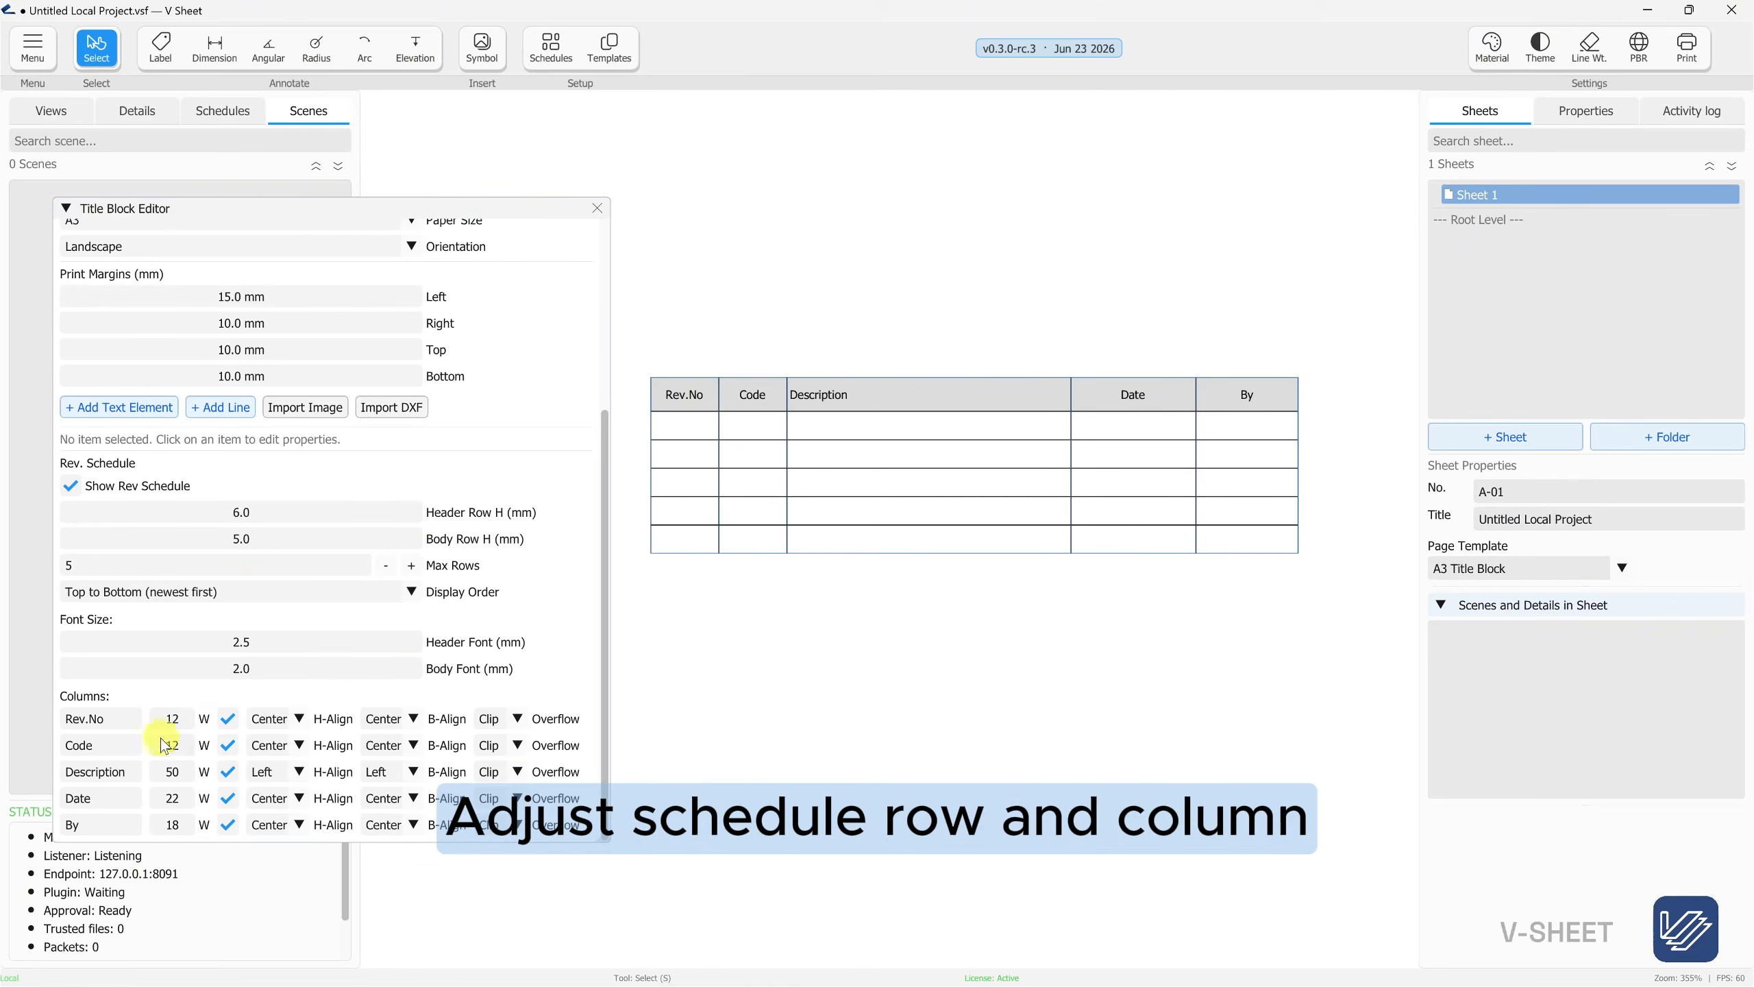
pyautogui.click(230, 745)
pyautogui.click(230, 744)
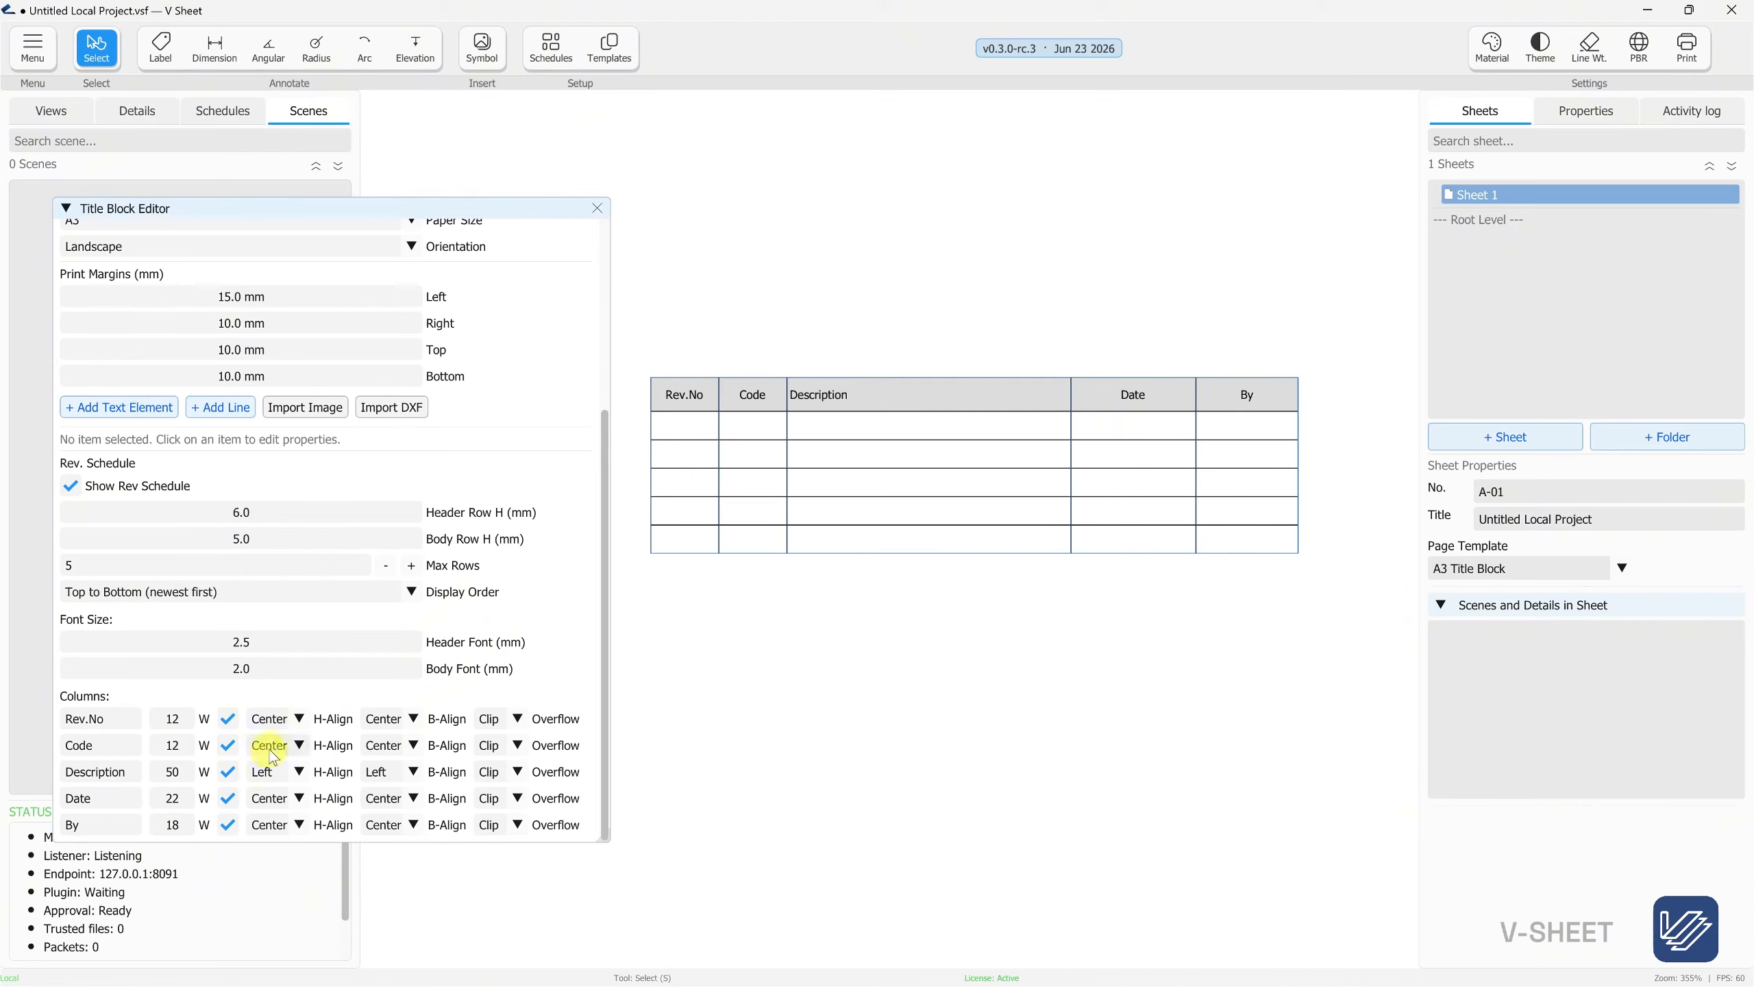
pyautogui.click(230, 825)
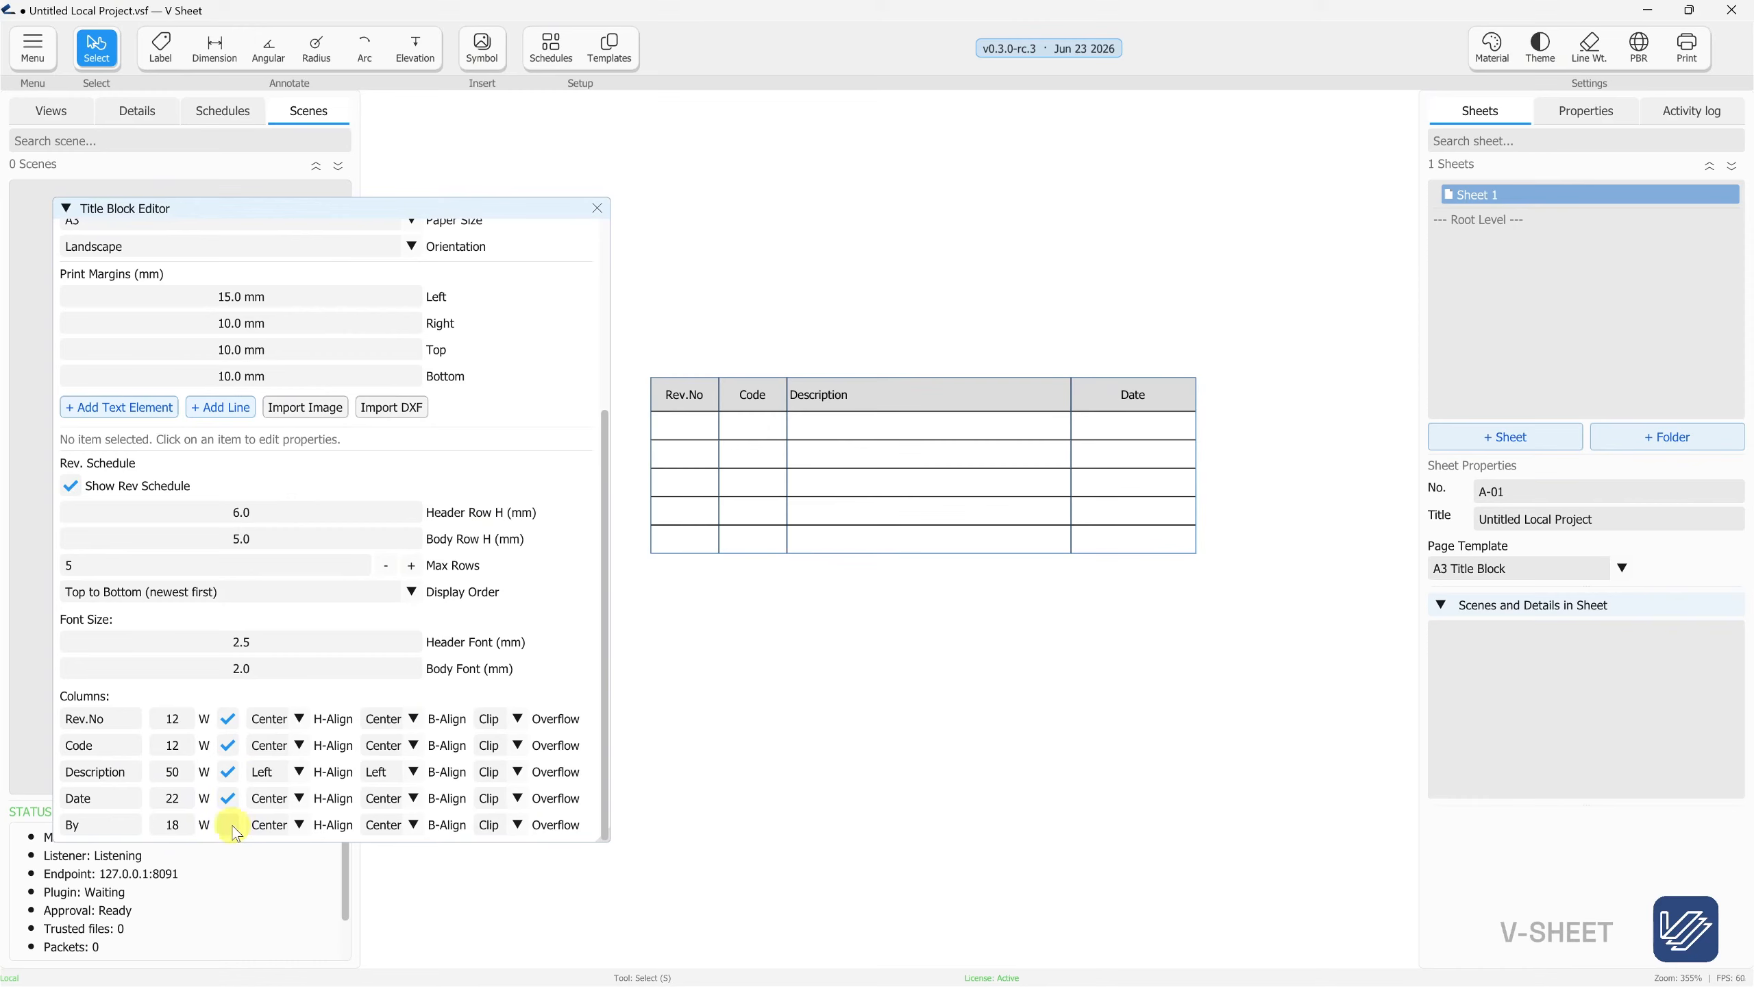
pyautogui.click(230, 744)
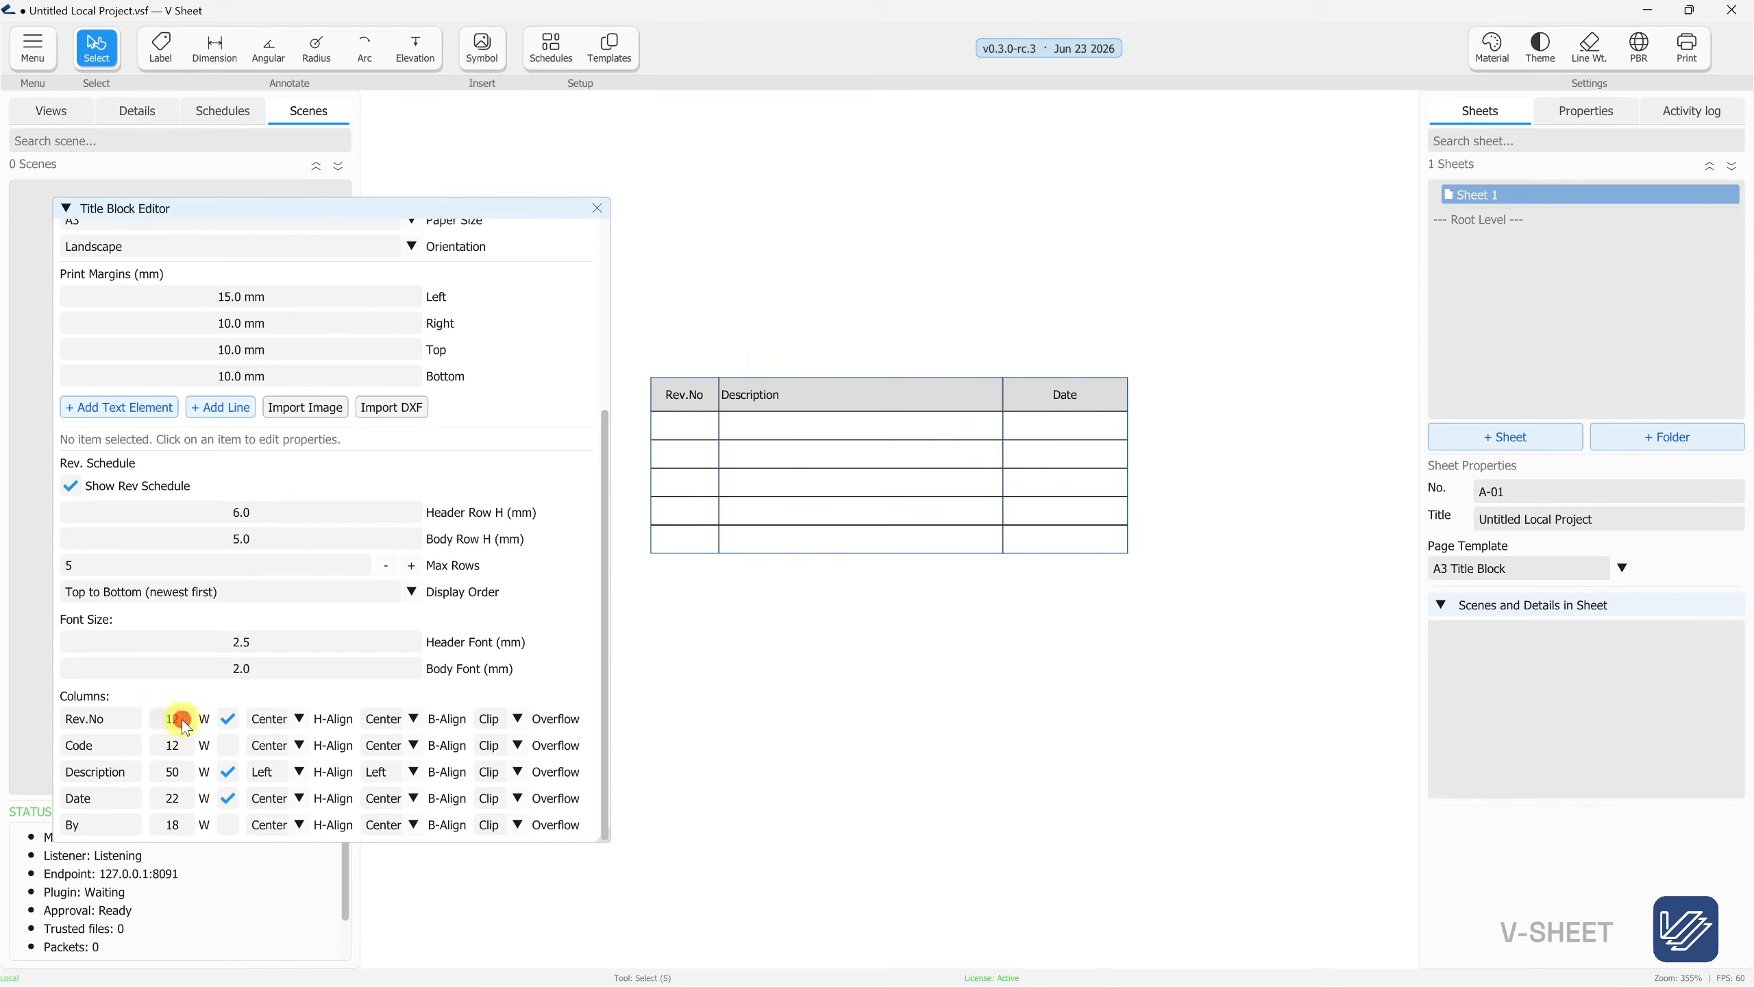
# Set the Rev.No, Description and Date column widths to 6, 26 and 12, the body row height to 3.3 mm and the header row height to 4 mm
pyautogui.moveTo(183, 721); pyautogui.dragTo(176, 810)
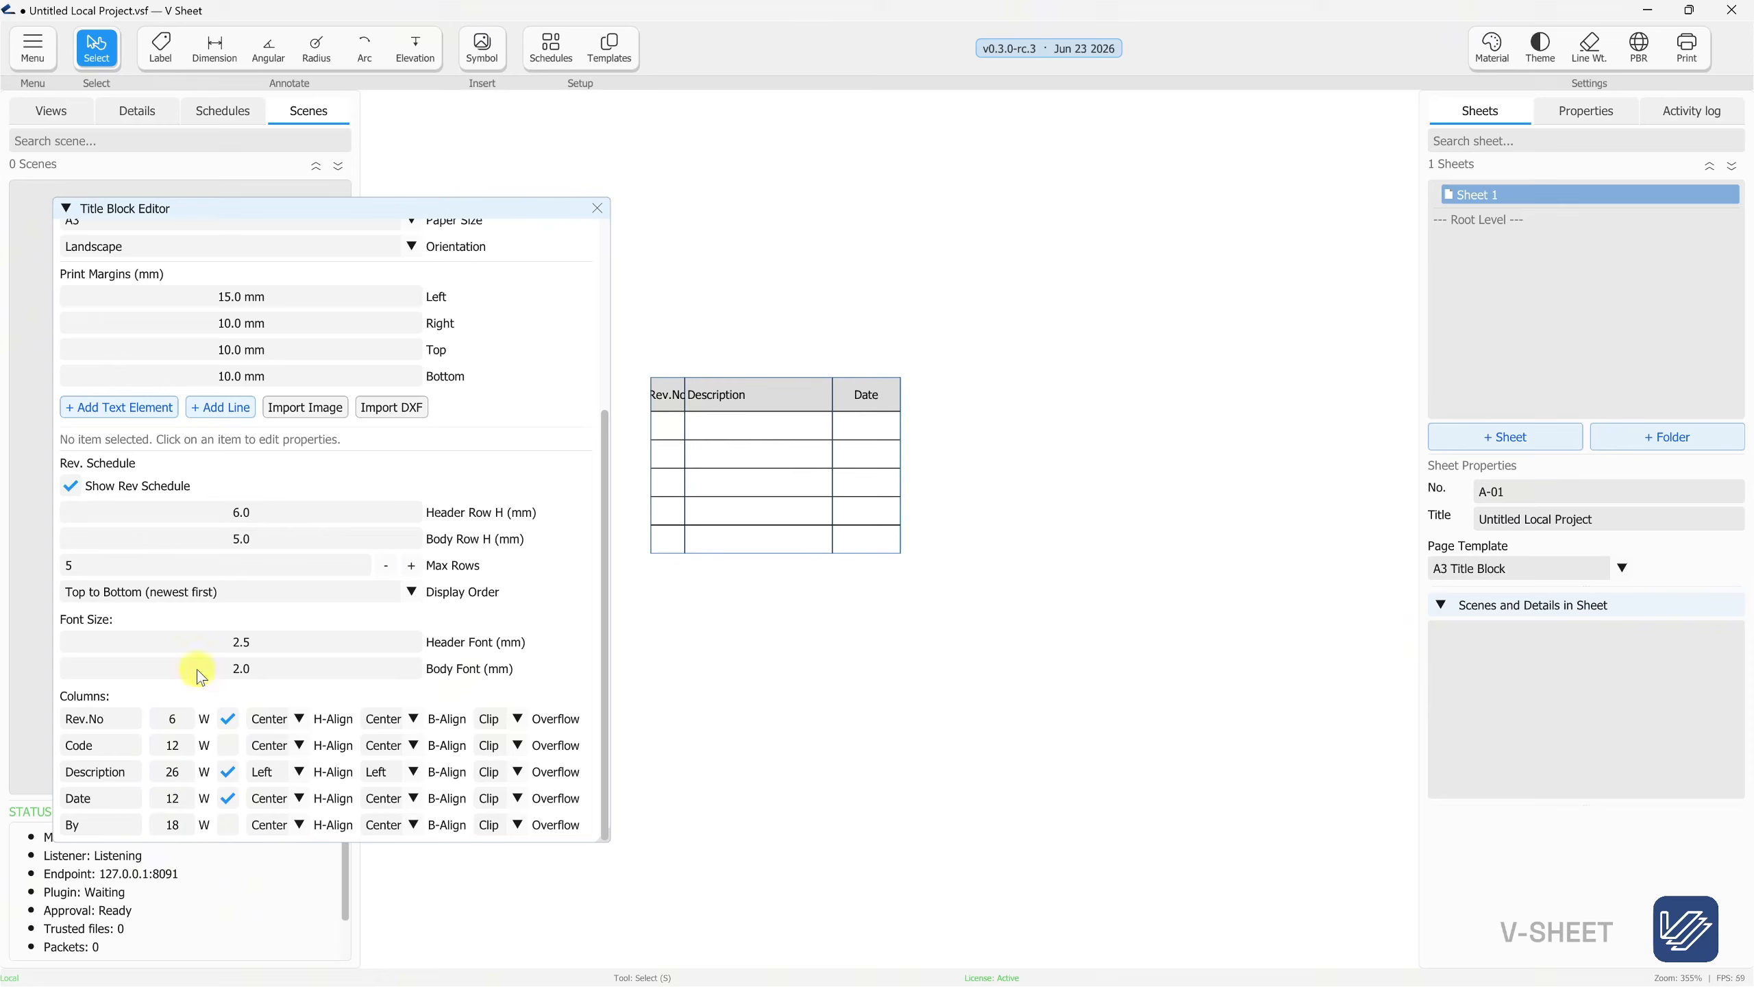
pyautogui.moveTo(356, 540); pyautogui.dragTo(348, 544)
pyautogui.write('3.3')
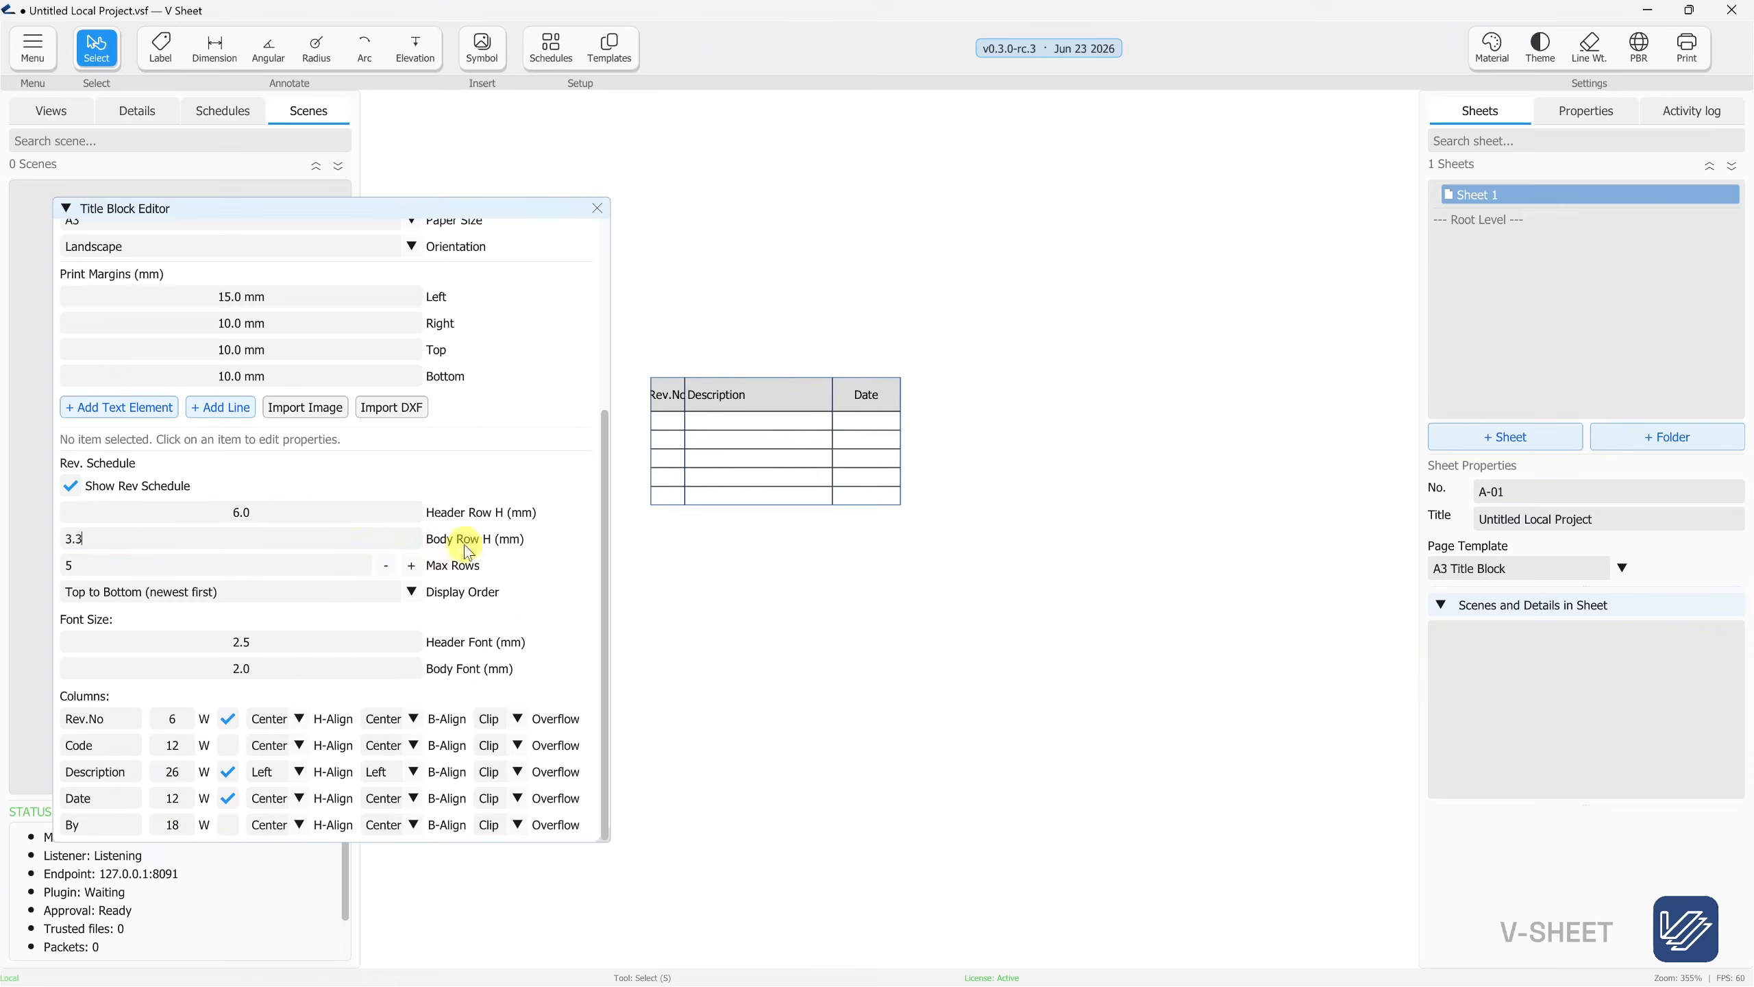
pyautogui.doubleClick(352, 516)
pyautogui.write('4')
# Set both the header and body font sizes of the revision schedule to 1.5 mm
pyautogui.click(313, 638)
pyautogui.doubleClick(313, 638)
pyautogui.write('1.5')
pyautogui.doubleClick(310, 671)
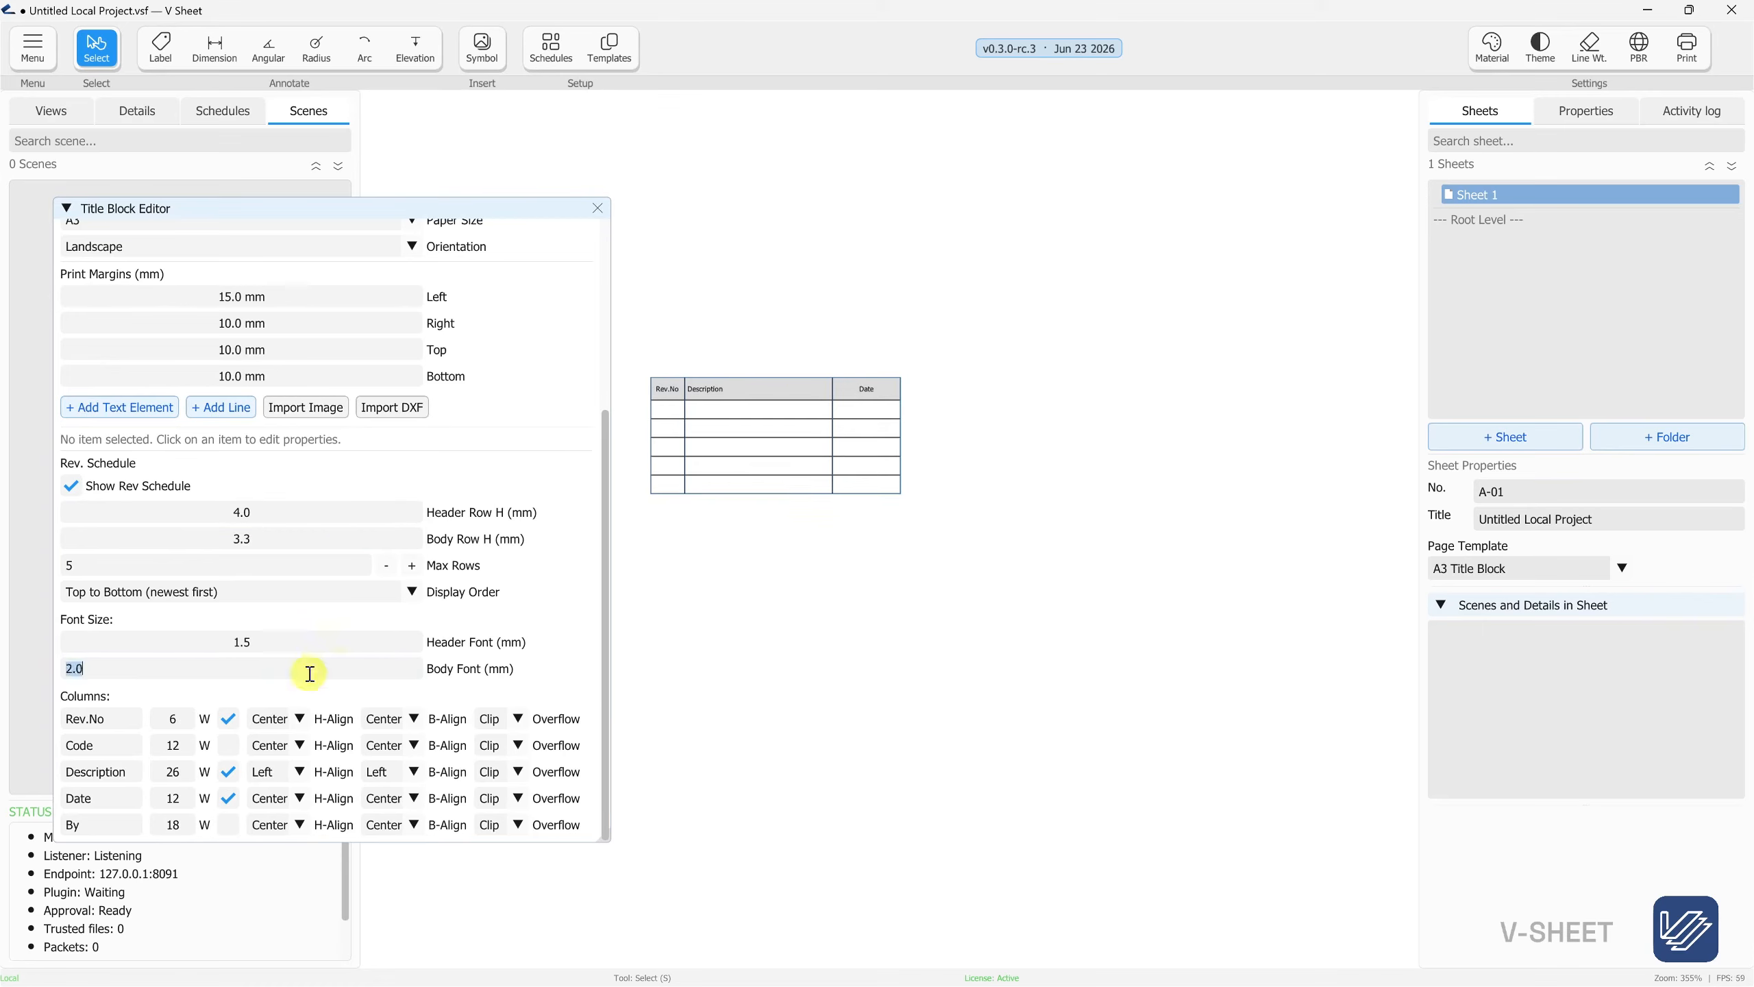
pyautogui.write('1.5')
pyautogui.click(550, 643)
# Increase the revision schedule's maximum rows and narrow its Rev.No, Description and Date columns
pyautogui.doubleClick(414, 565)
pyautogui.doubleClick(414, 566)
pyautogui.moveTo(173, 765); pyautogui.dragTo(171, 801)
pyautogui.click(183, 769)
pyautogui.moveTo(181, 725); pyautogui.dragTo(186, 769)
# Move the revision schedule into the empty title block area between QUANTITY SURVEYOR and PROJECT NUMBER
pyautogui.scroll(-3, 774, 523)
pyautogui.moveTo(774, 522); pyautogui.dragTo(1165, 757)
pyautogui.scroll(6, 1319, 822)
pyautogui.moveTo(633, 398); pyautogui.dragTo(1114, 433)
# Fit the schedule to the title block's width by setting the Description column to 21 and the Date column to 11
pyautogui.moveTo(172, 774); pyautogui.dragTo(178, 774)
pyautogui.moveTo(181, 805); pyautogui.dragTo(178, 774)
pyautogui.moveTo(1368, 539); pyautogui.dragTo(1375, 539)
pyautogui.scroll(-1, 820, 488)
# Set the revision schedule's maximum rows to 11 to fill the space above PROJECT NUMBER
pyautogui.click(412, 565)
pyautogui.click(412, 565)
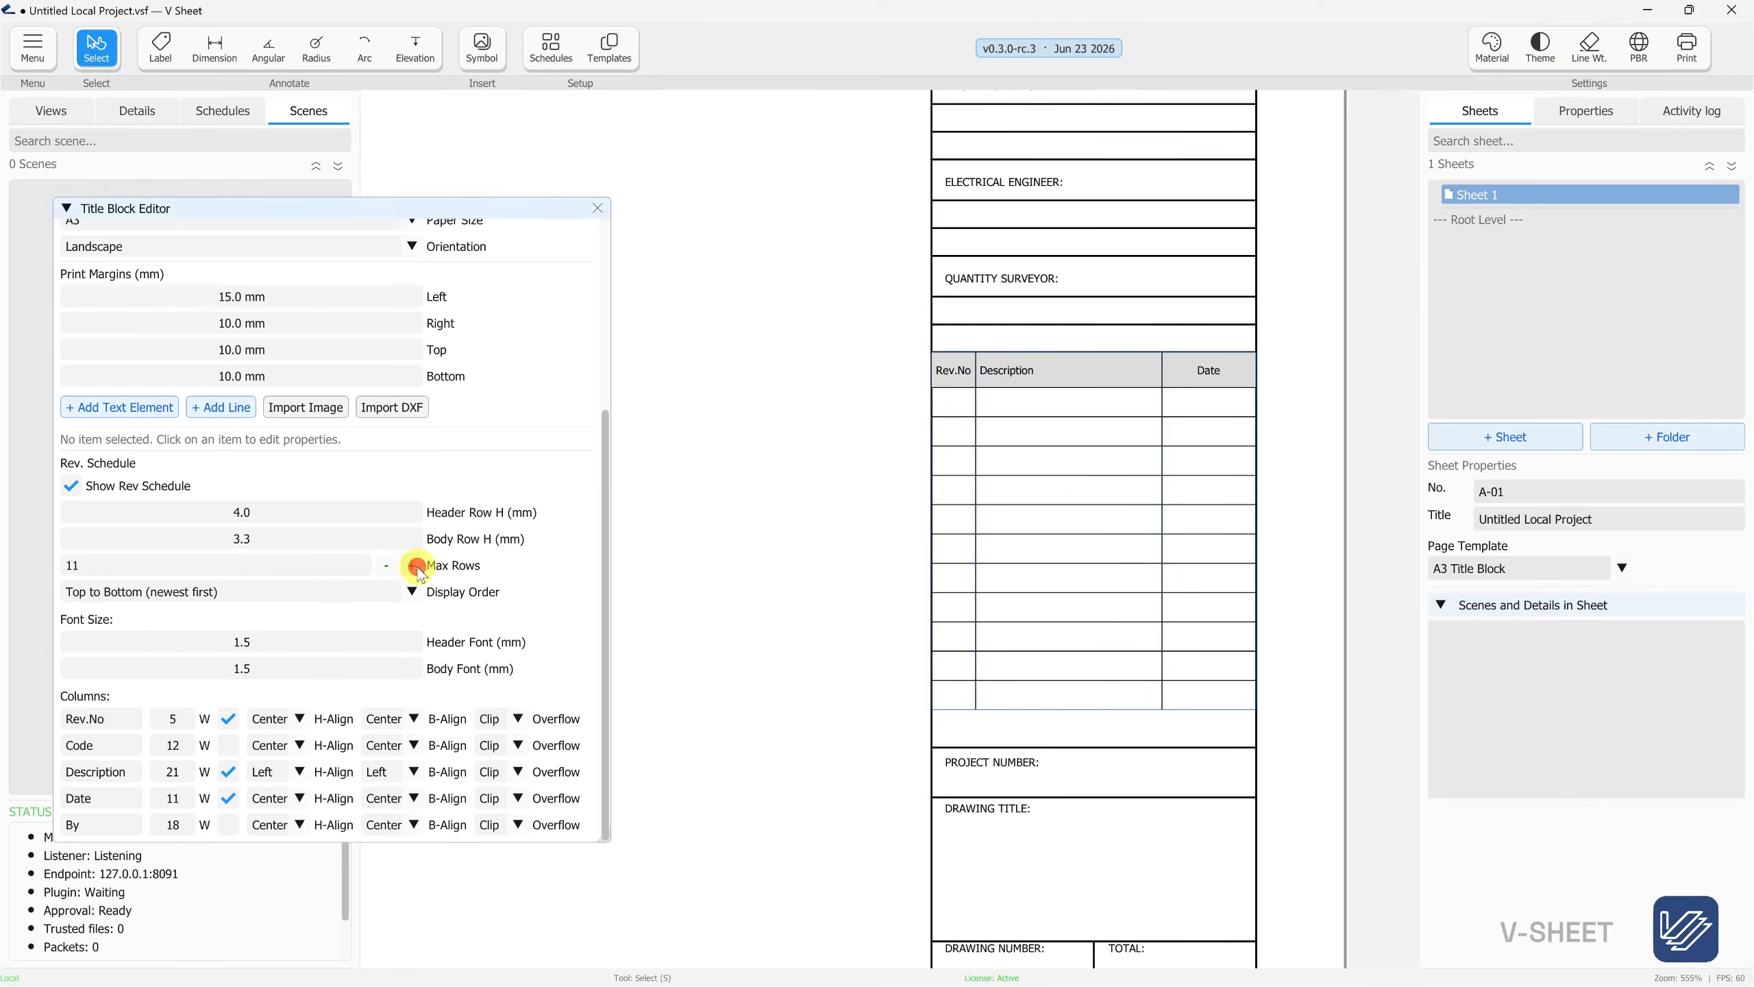
pyautogui.click(412, 565)
pyautogui.click(386, 565)
pyautogui.click(1097, 747)
pyautogui.click(1008, 761)
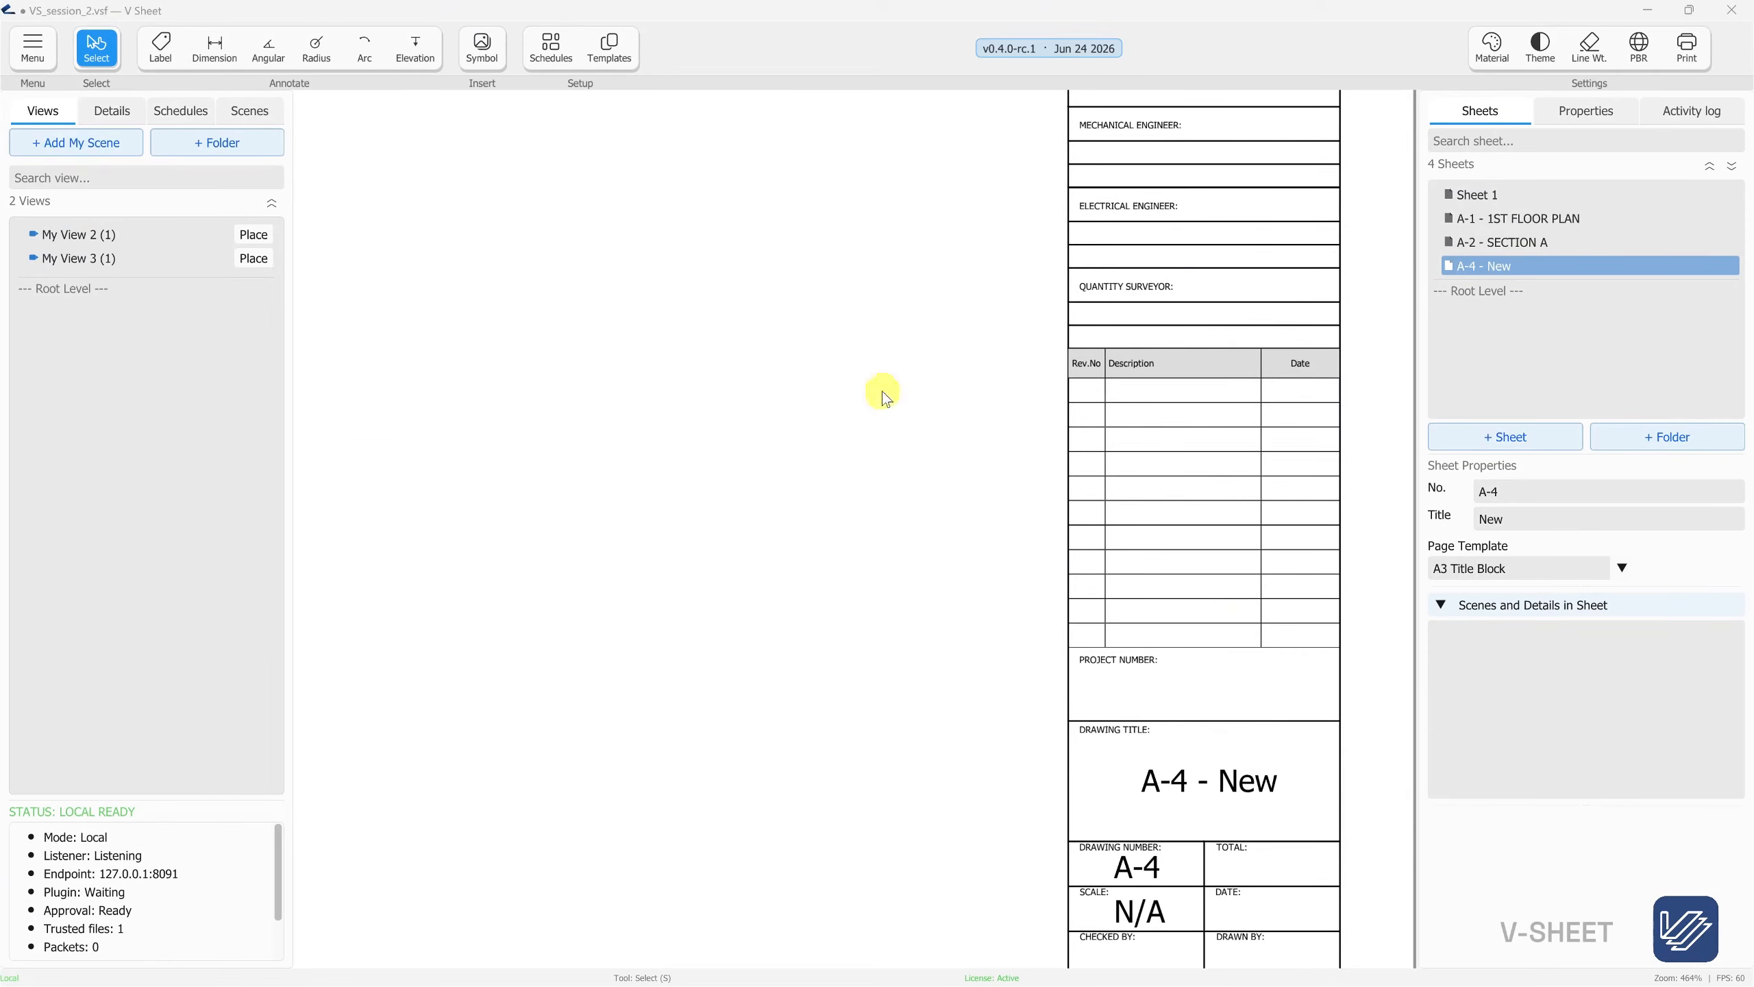
# In the Rev. Schedule Manager, add a revision described as "Wall and section", issued by A, for all sheets
pyautogui.click(1140, 363)
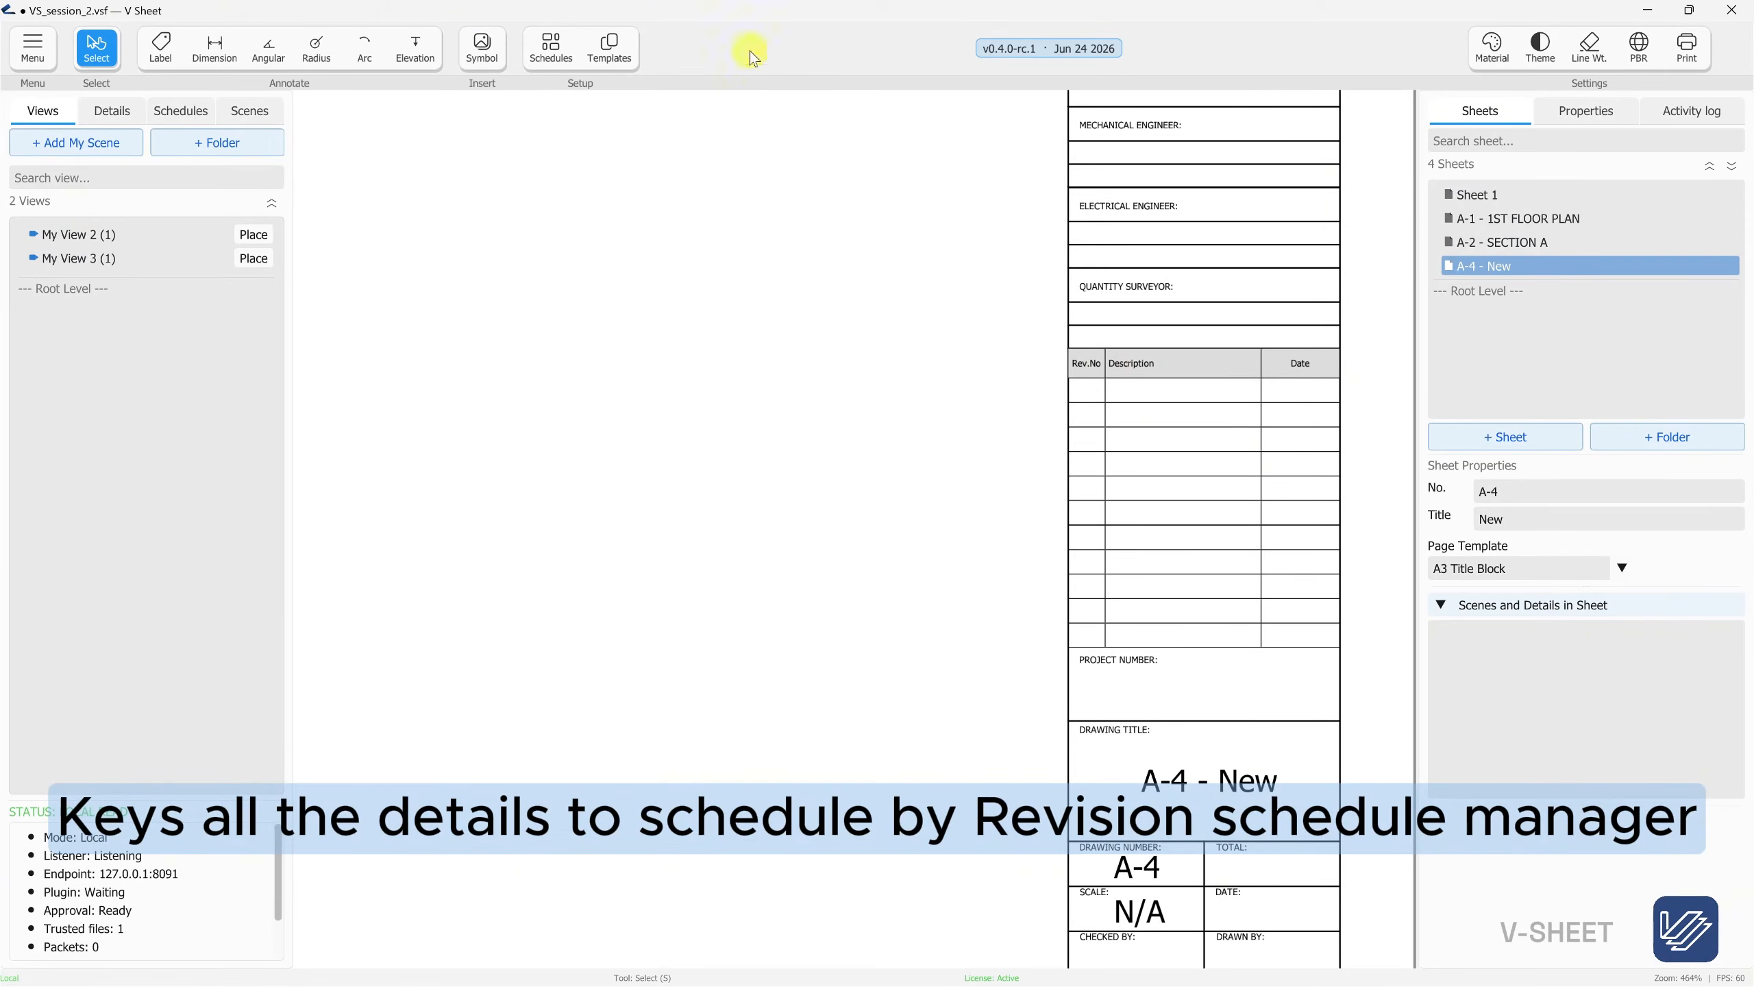
pyautogui.click(550, 46)
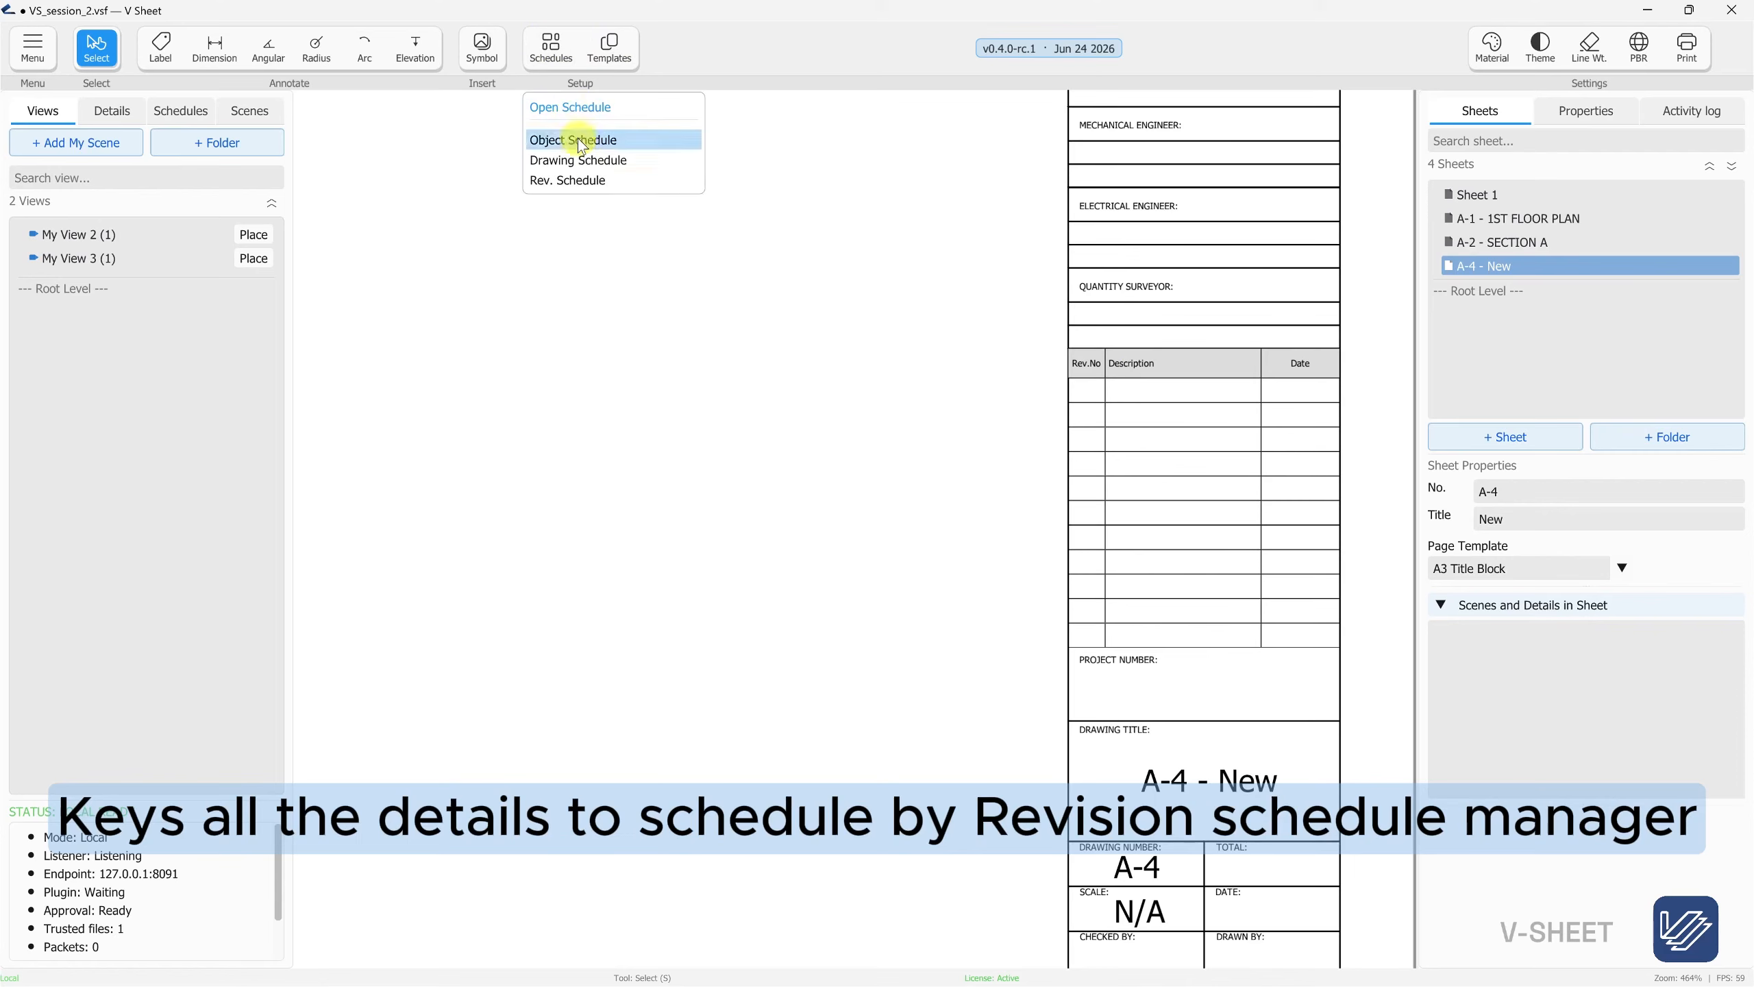
pyautogui.click(583, 181)
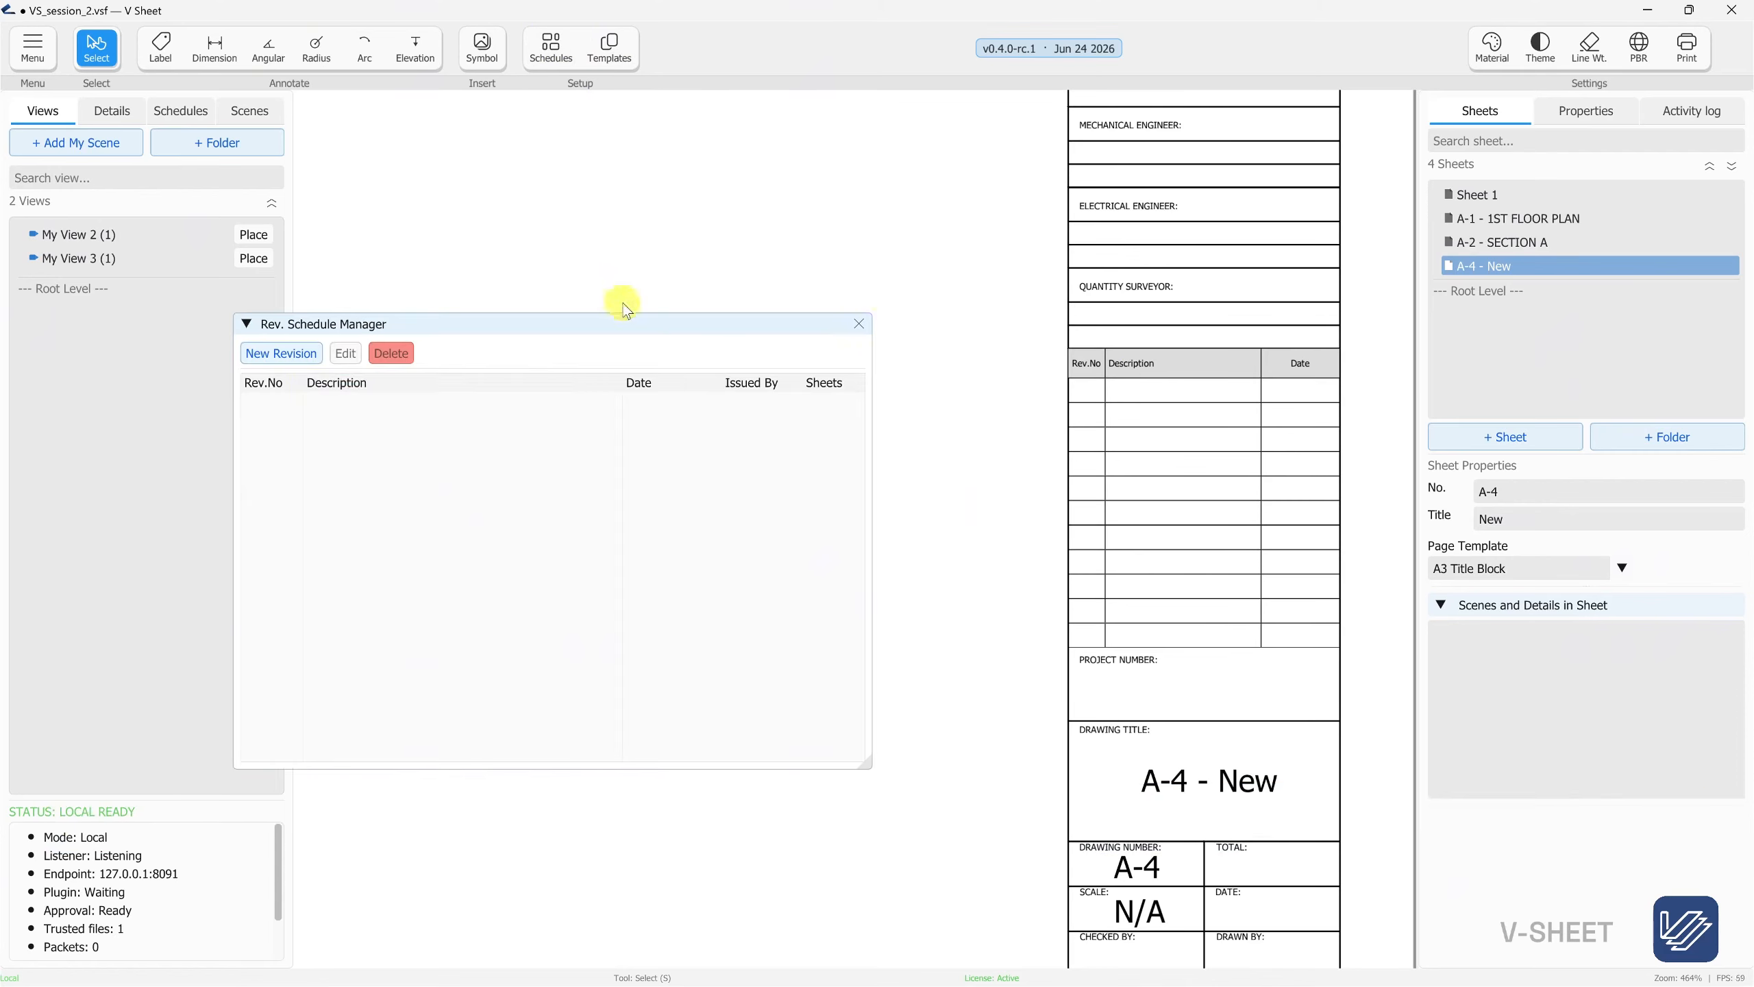
pyautogui.click(281, 353)
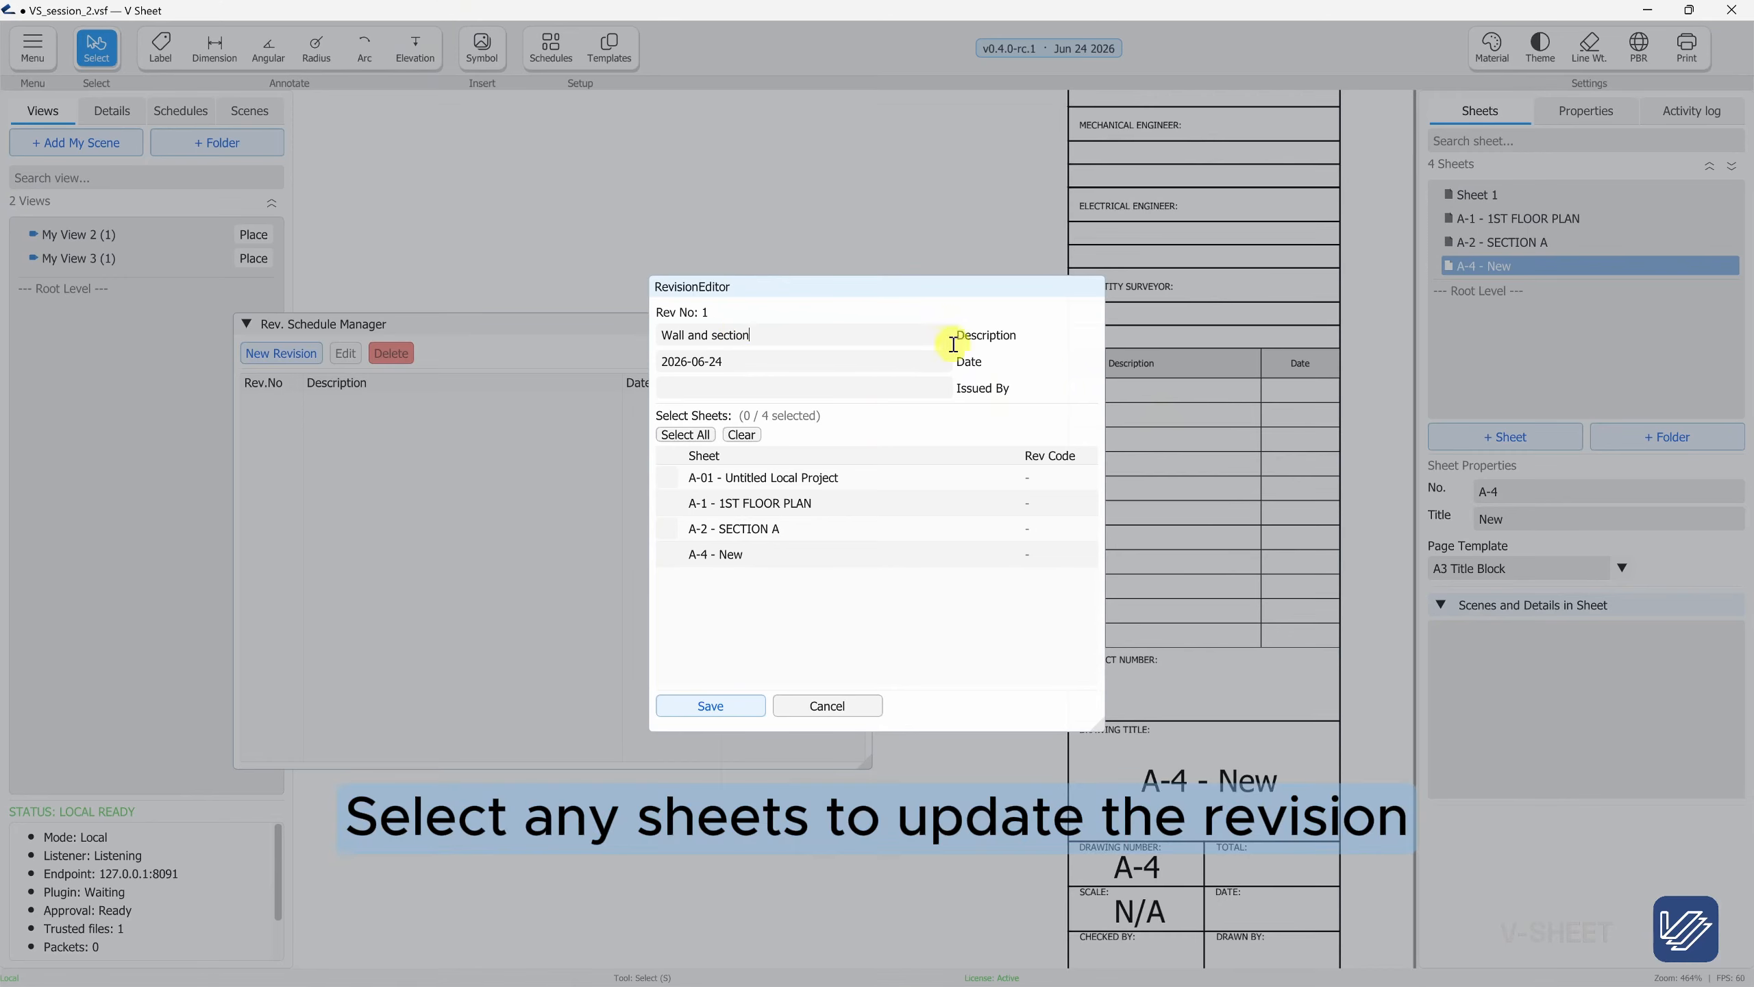
pyautogui.write('A')
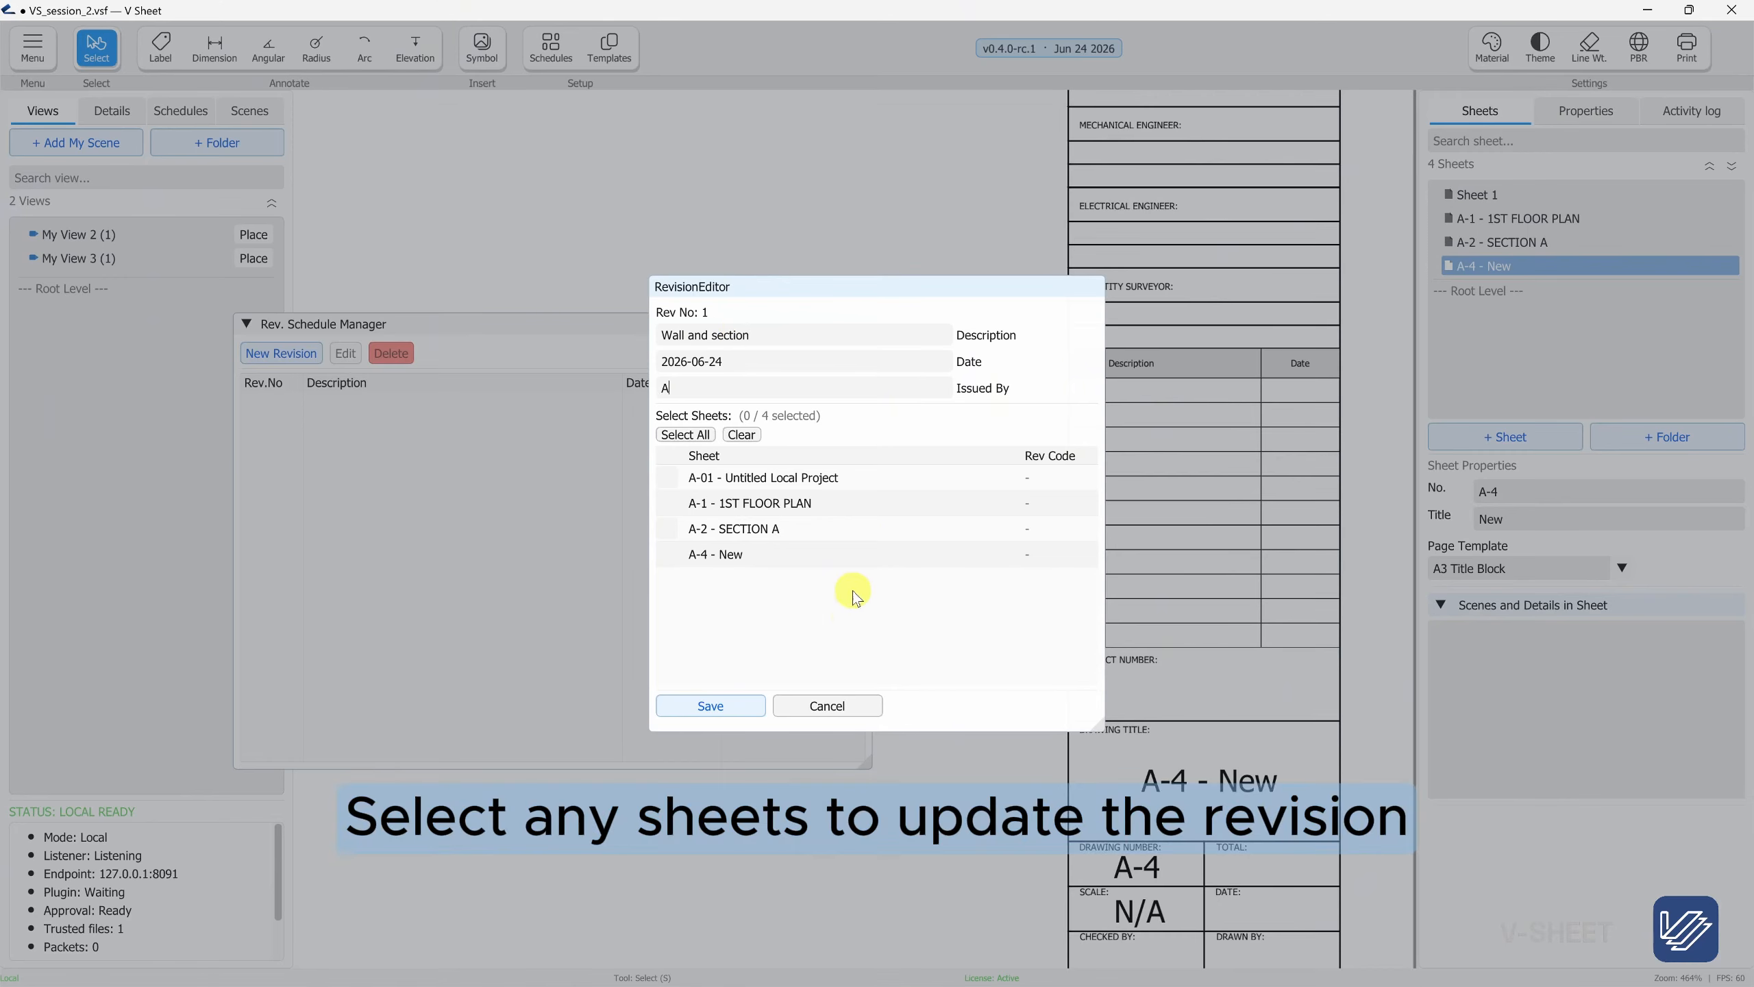
pyautogui.click(685, 434)
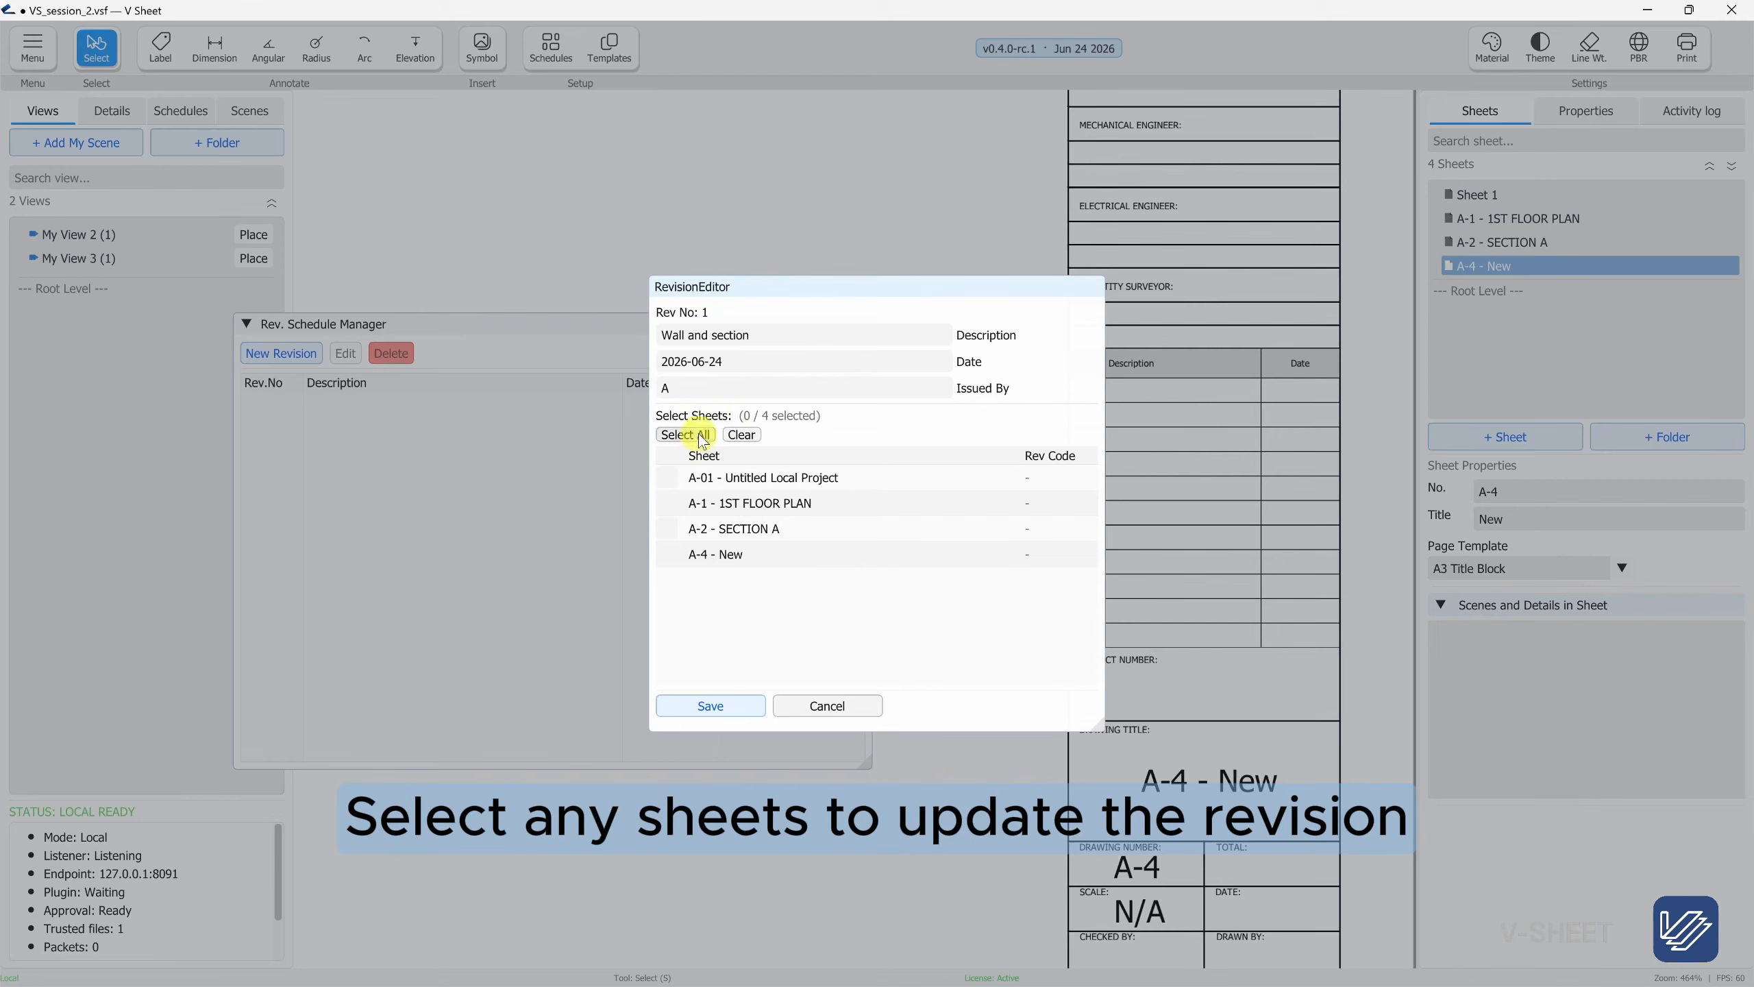
pyautogui.click(744, 705)
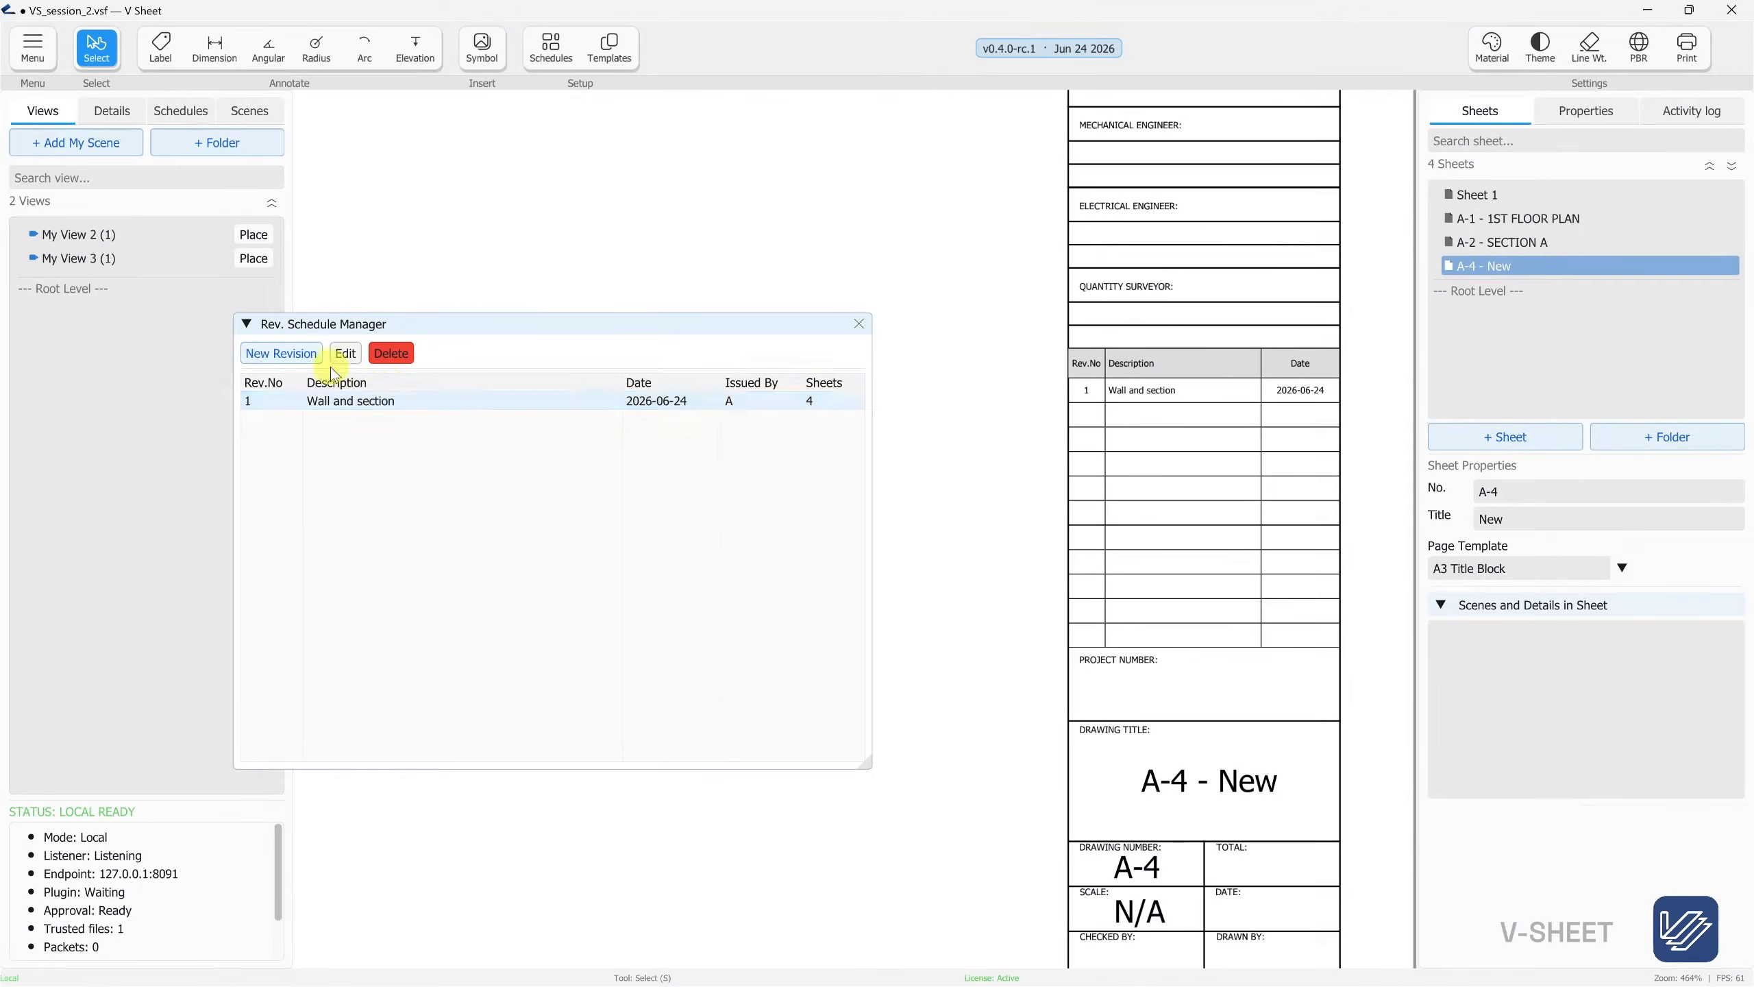
# Add a second revision described as "Floor plan", issued by A, for all sheets
pyautogui.click(283, 353)
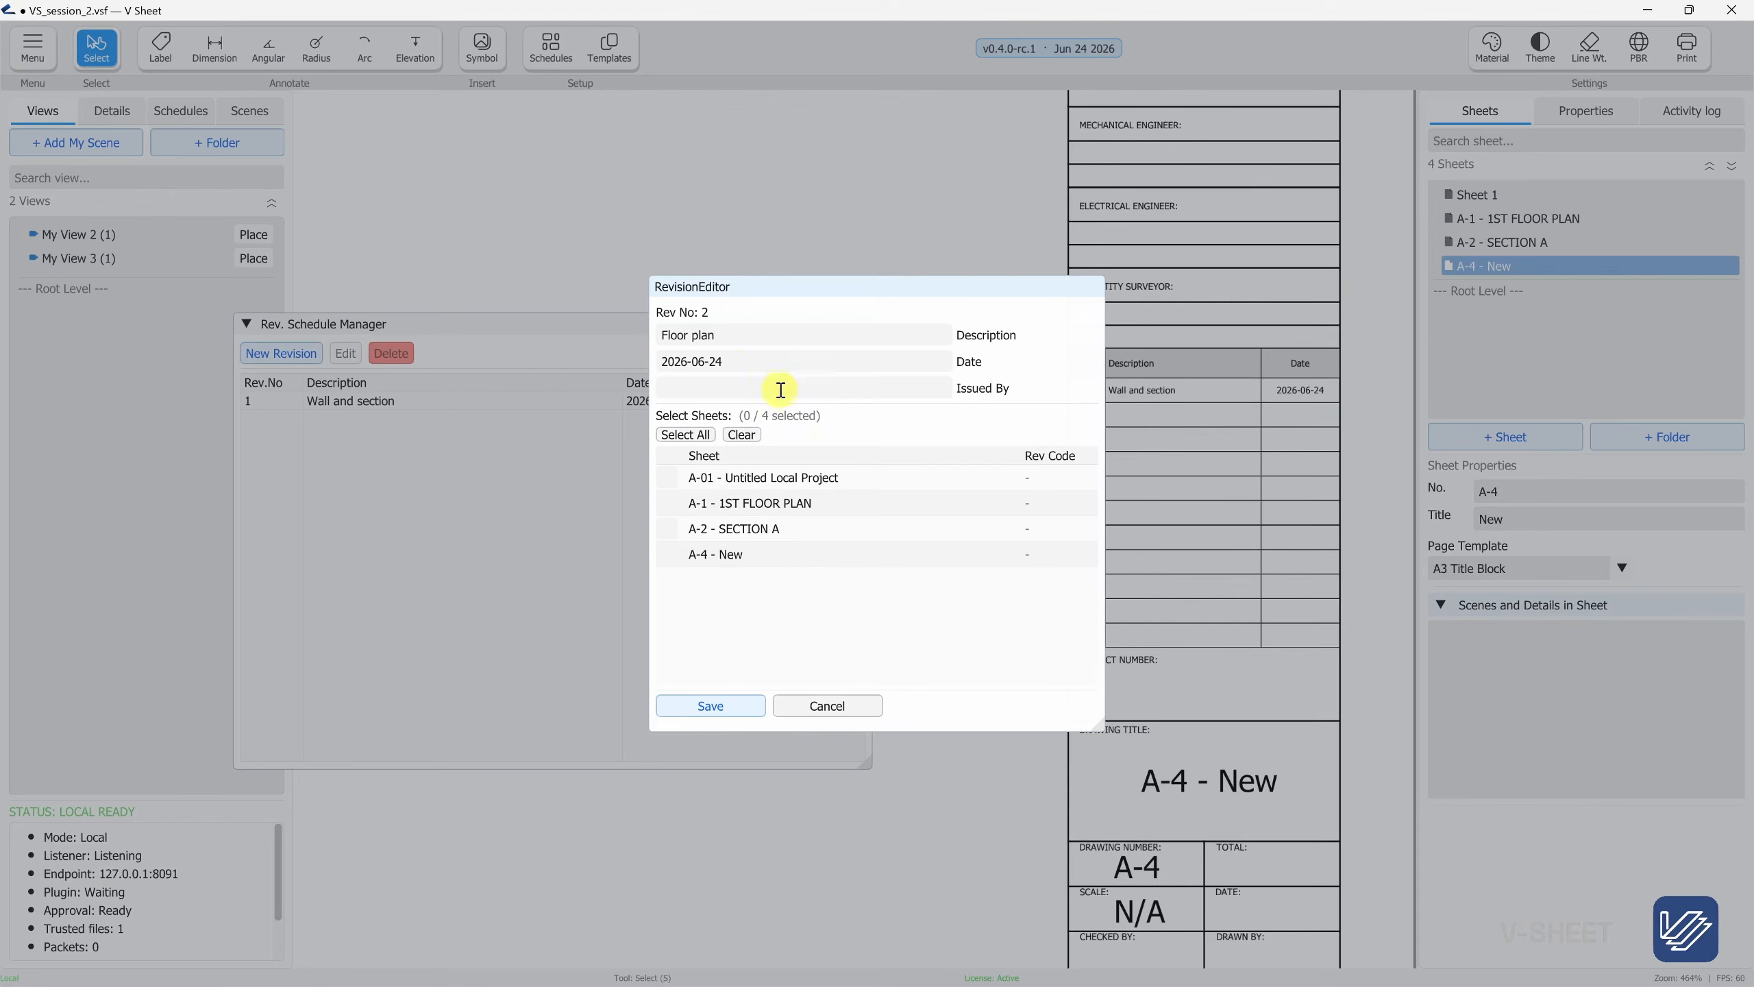
pyautogui.click(685, 434)
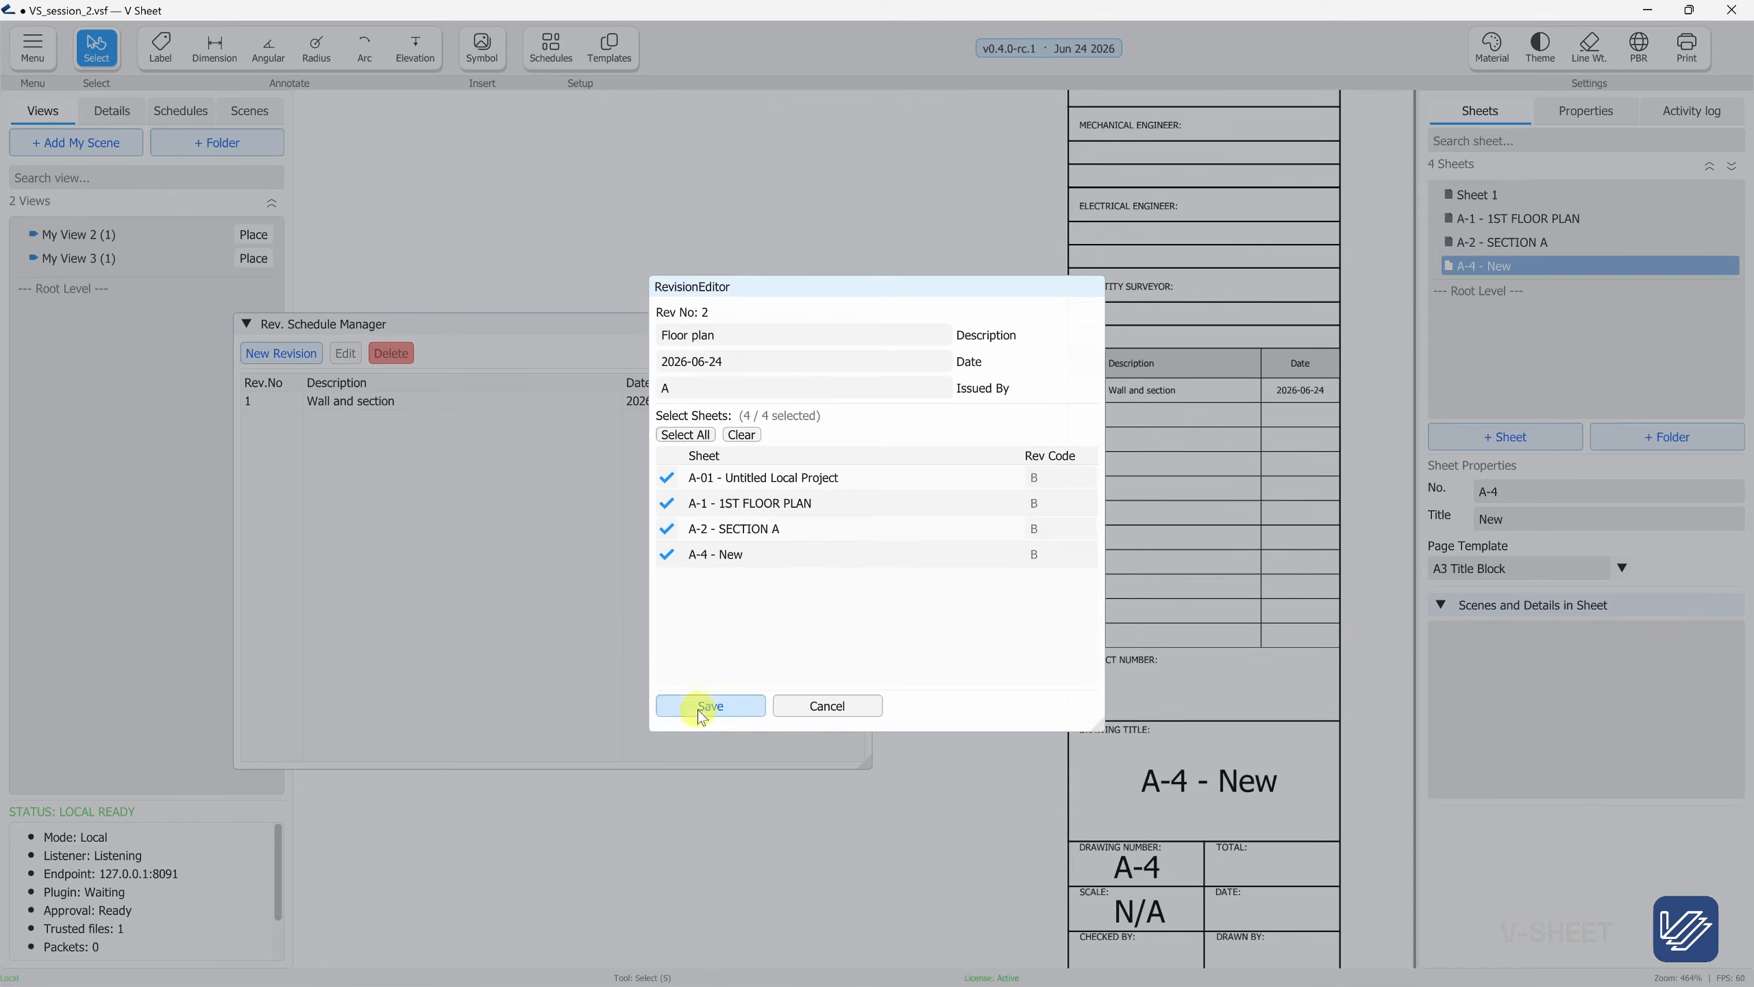
pyautogui.click(707, 708)
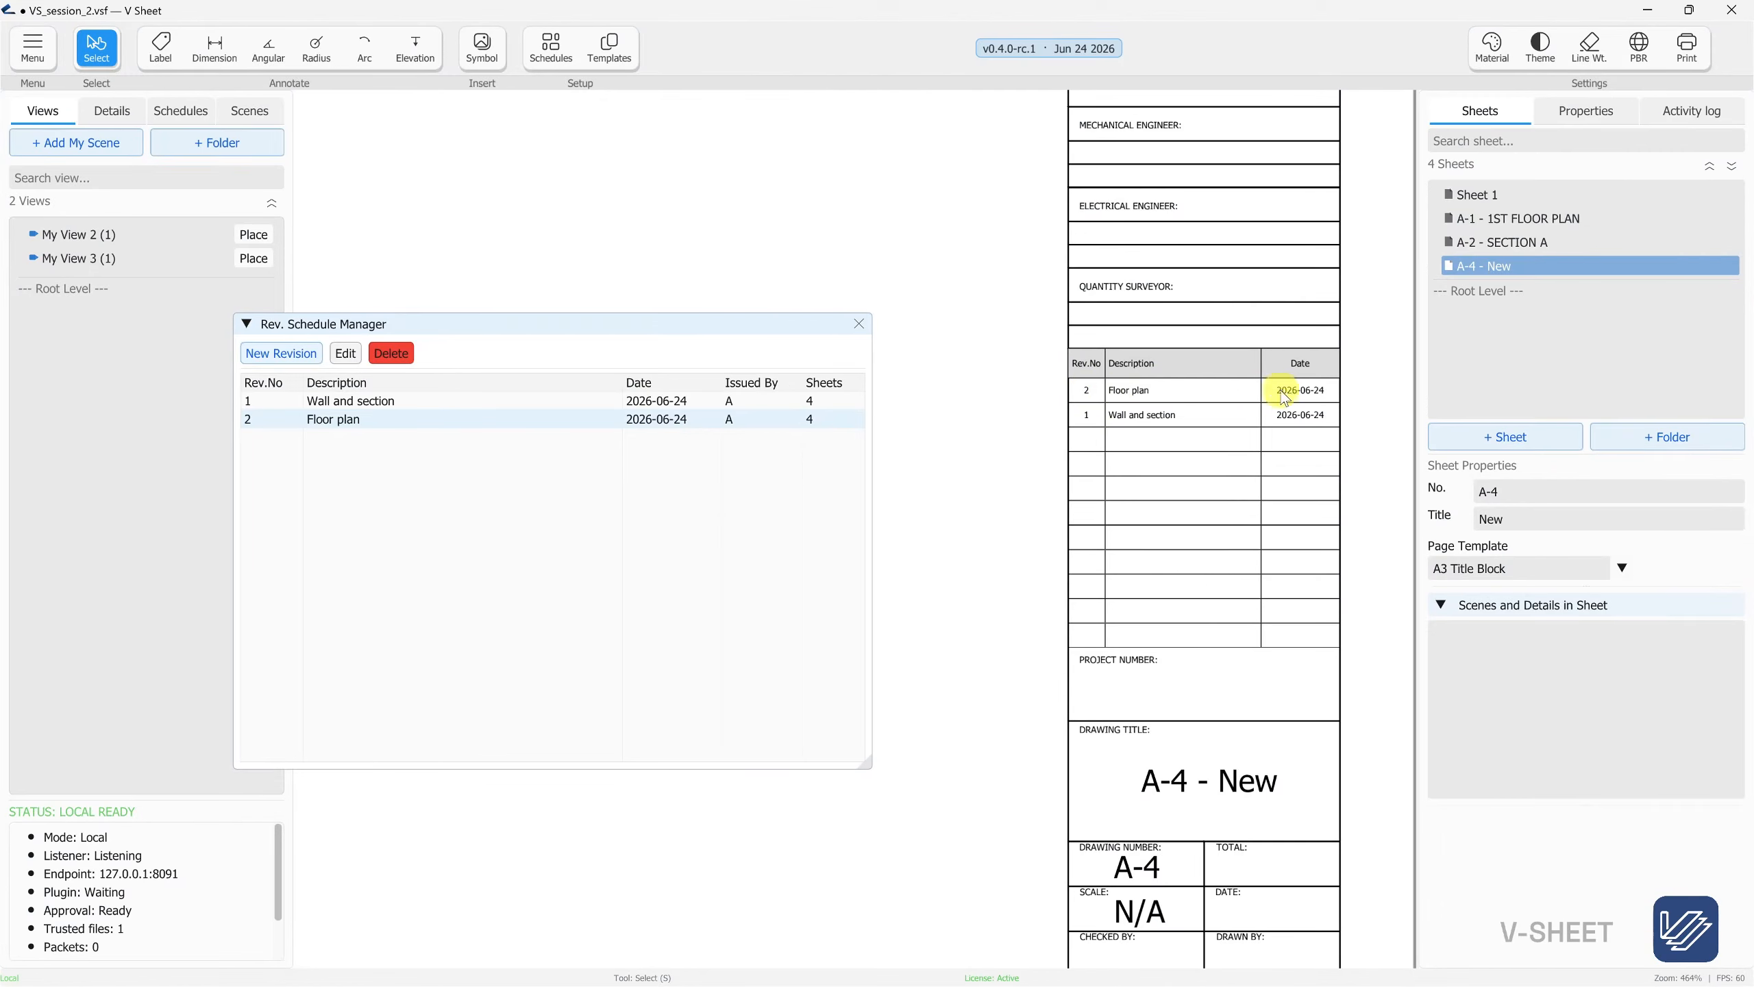
# Delete the "Wall and section" and "Floor plan" revisions and close the Rev. Schedule Manager
pyautogui.click(554, 398)
pyautogui.click(391, 352)
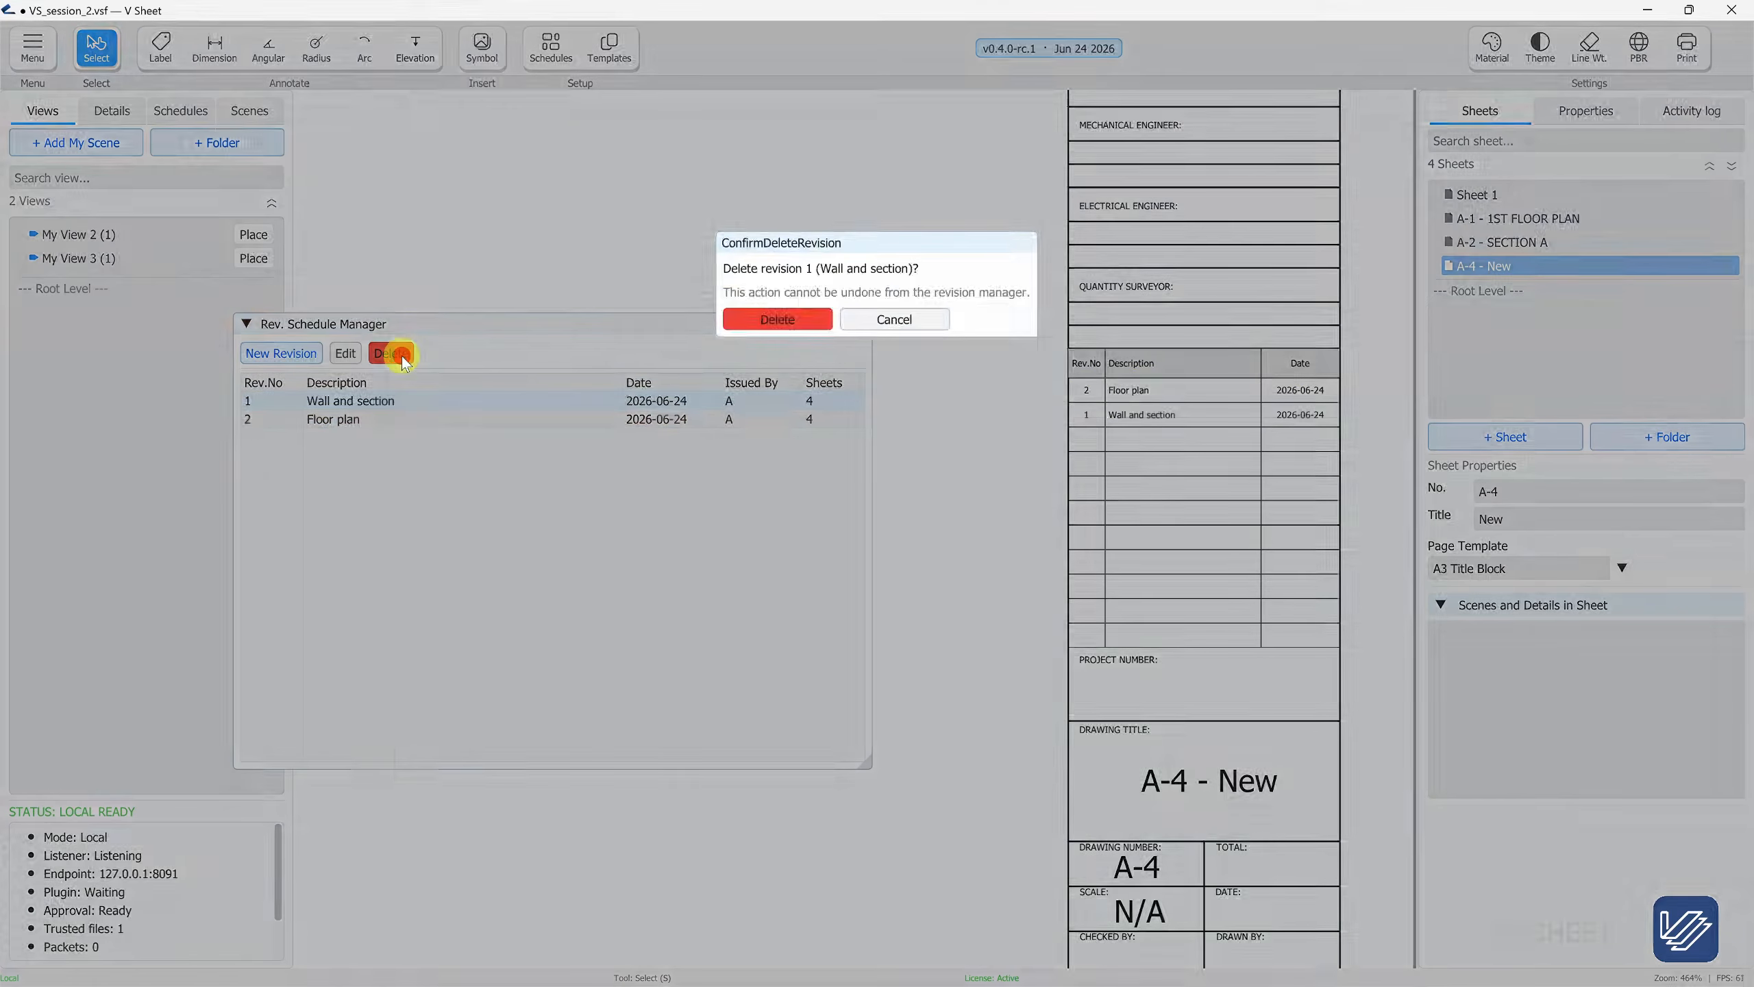
pyautogui.click(718, 320)
pyautogui.click(391, 353)
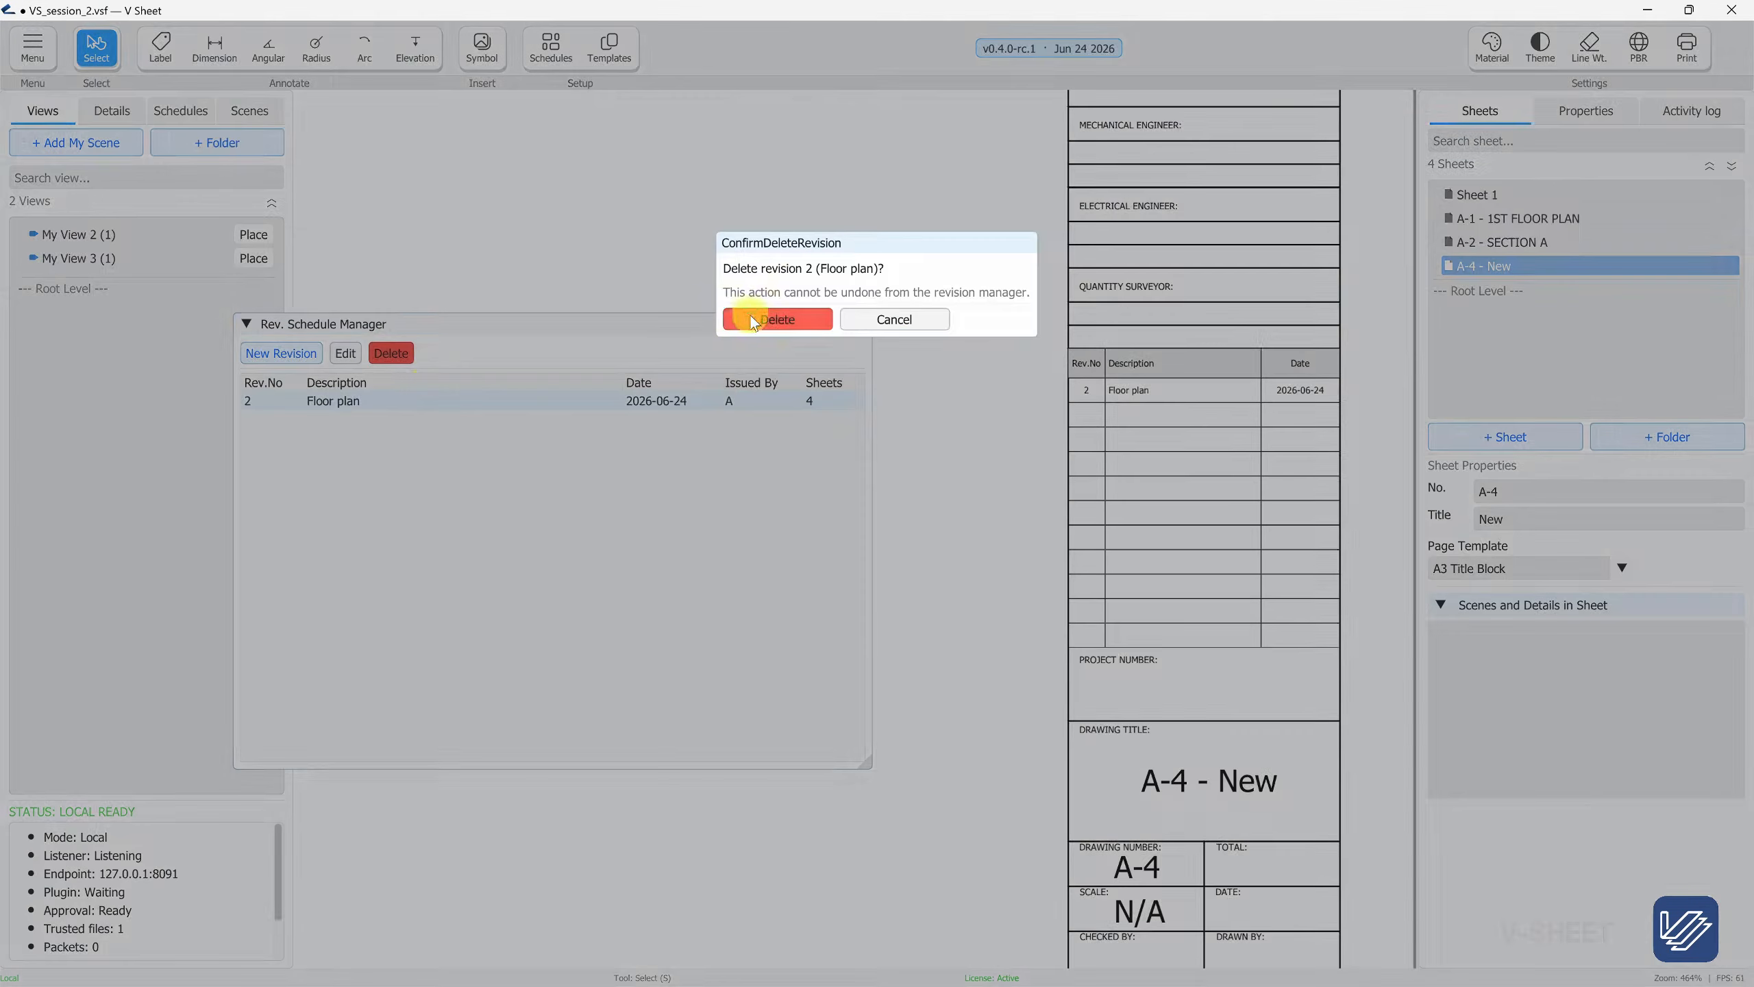
pyautogui.click(751, 317)
pyautogui.click(859, 323)
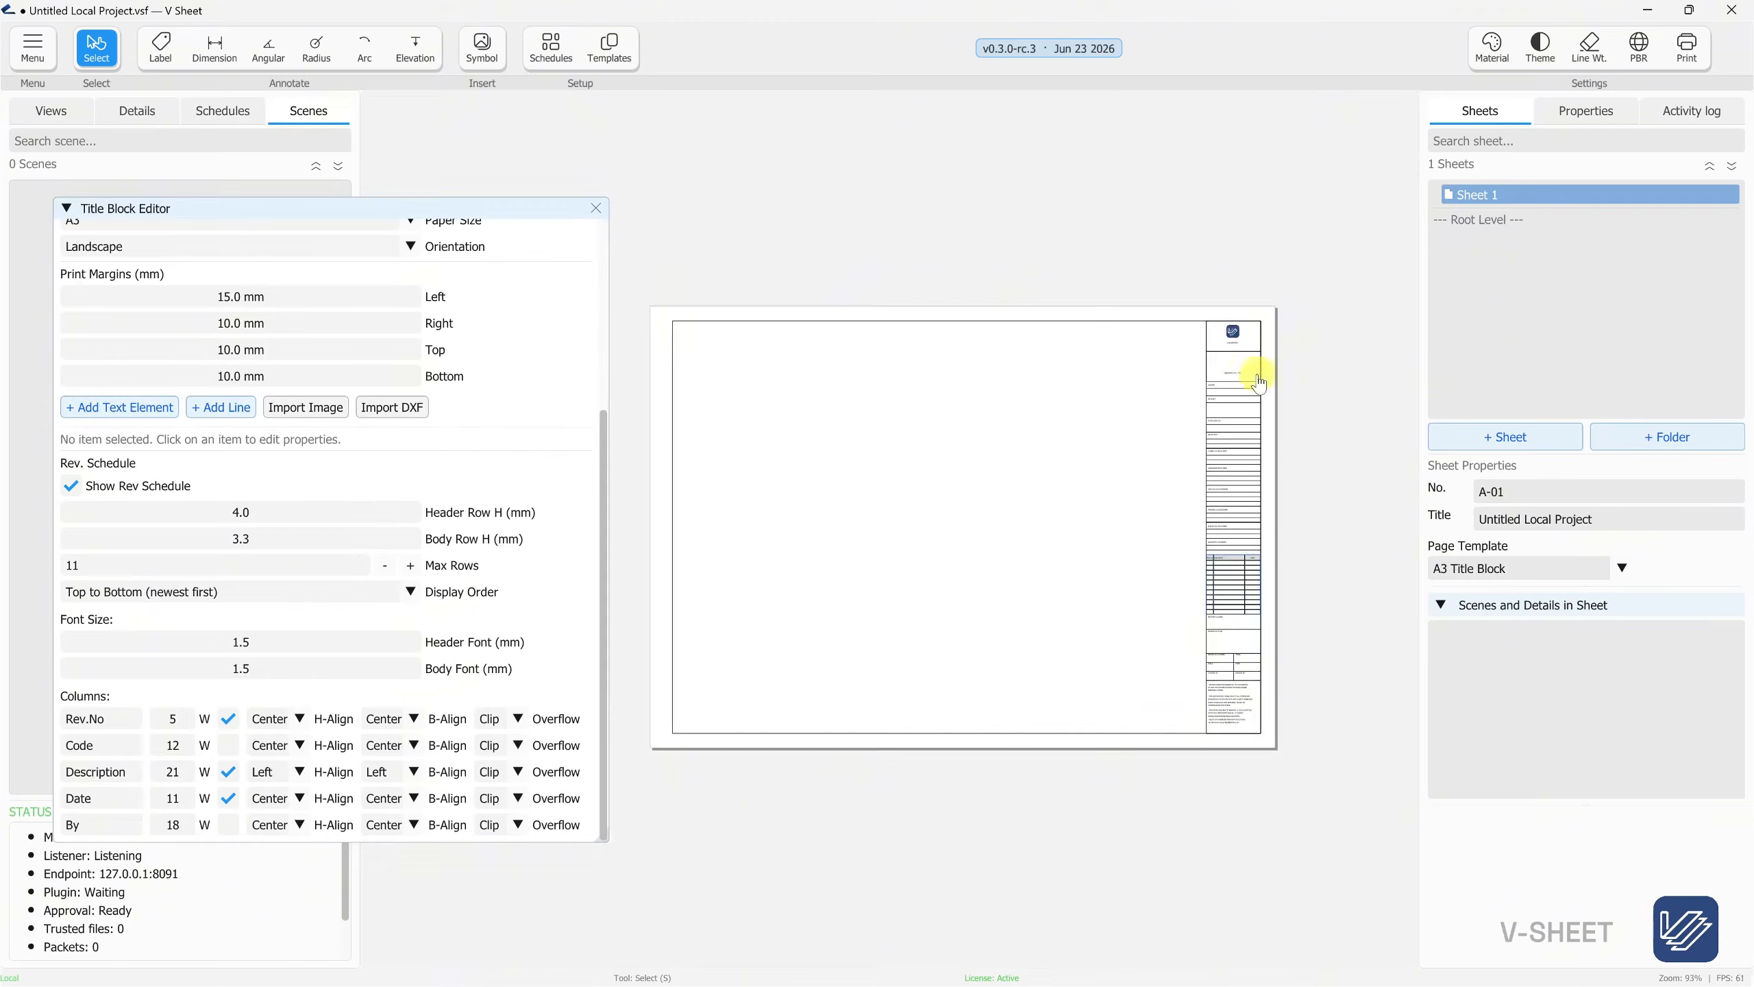
pyautogui.scroll(10, 1253, 372)
pyautogui.scroll(2, 959, 442)
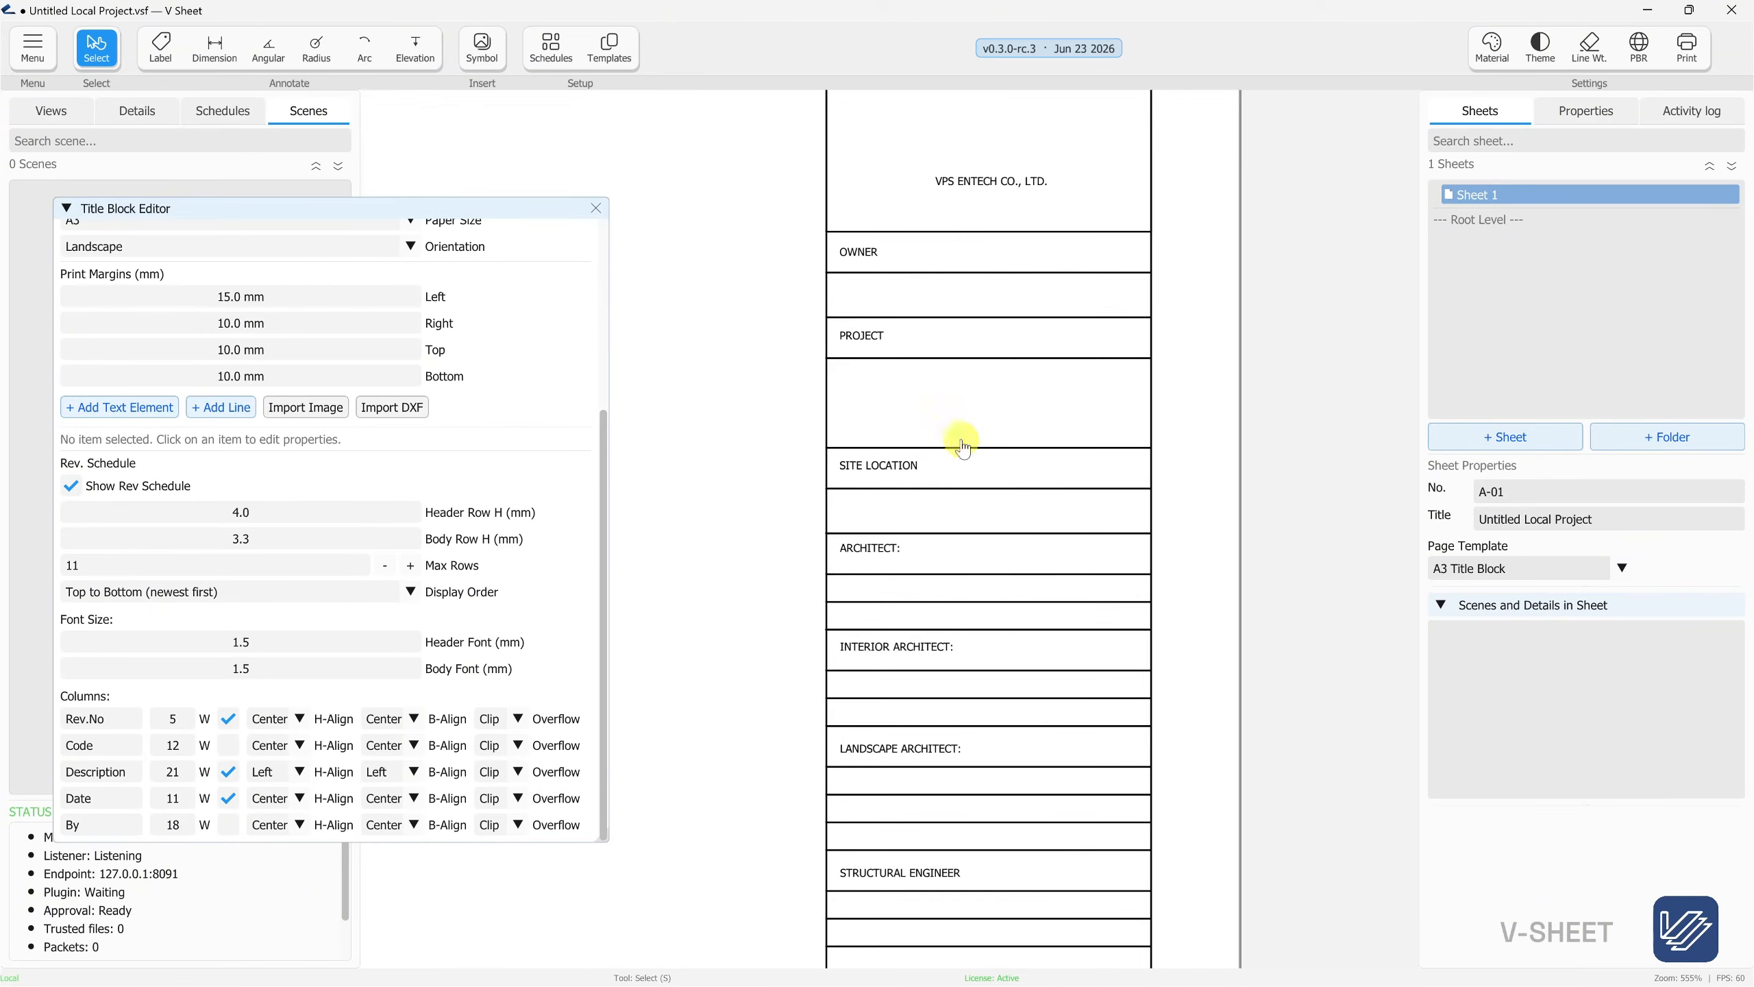
# Add a text element and move it from the PROJECT area into the DRAWING NUMBER cell
pyautogui.click(123, 407)
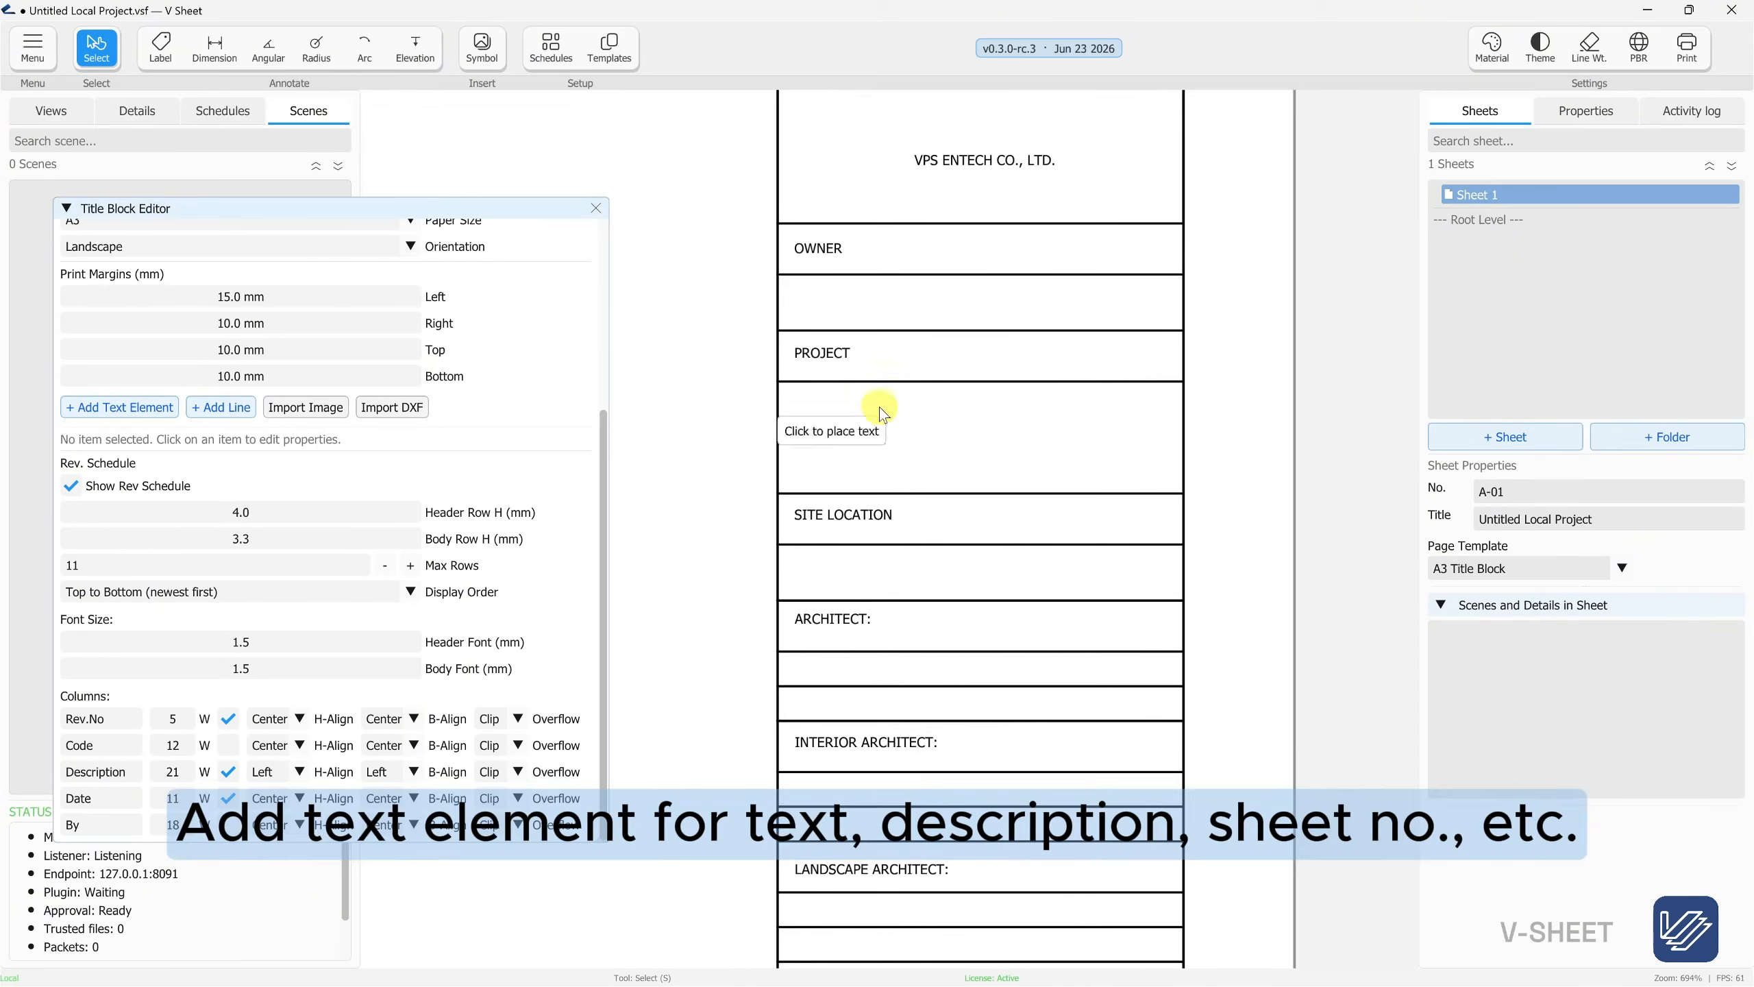
pyautogui.click(828, 415)
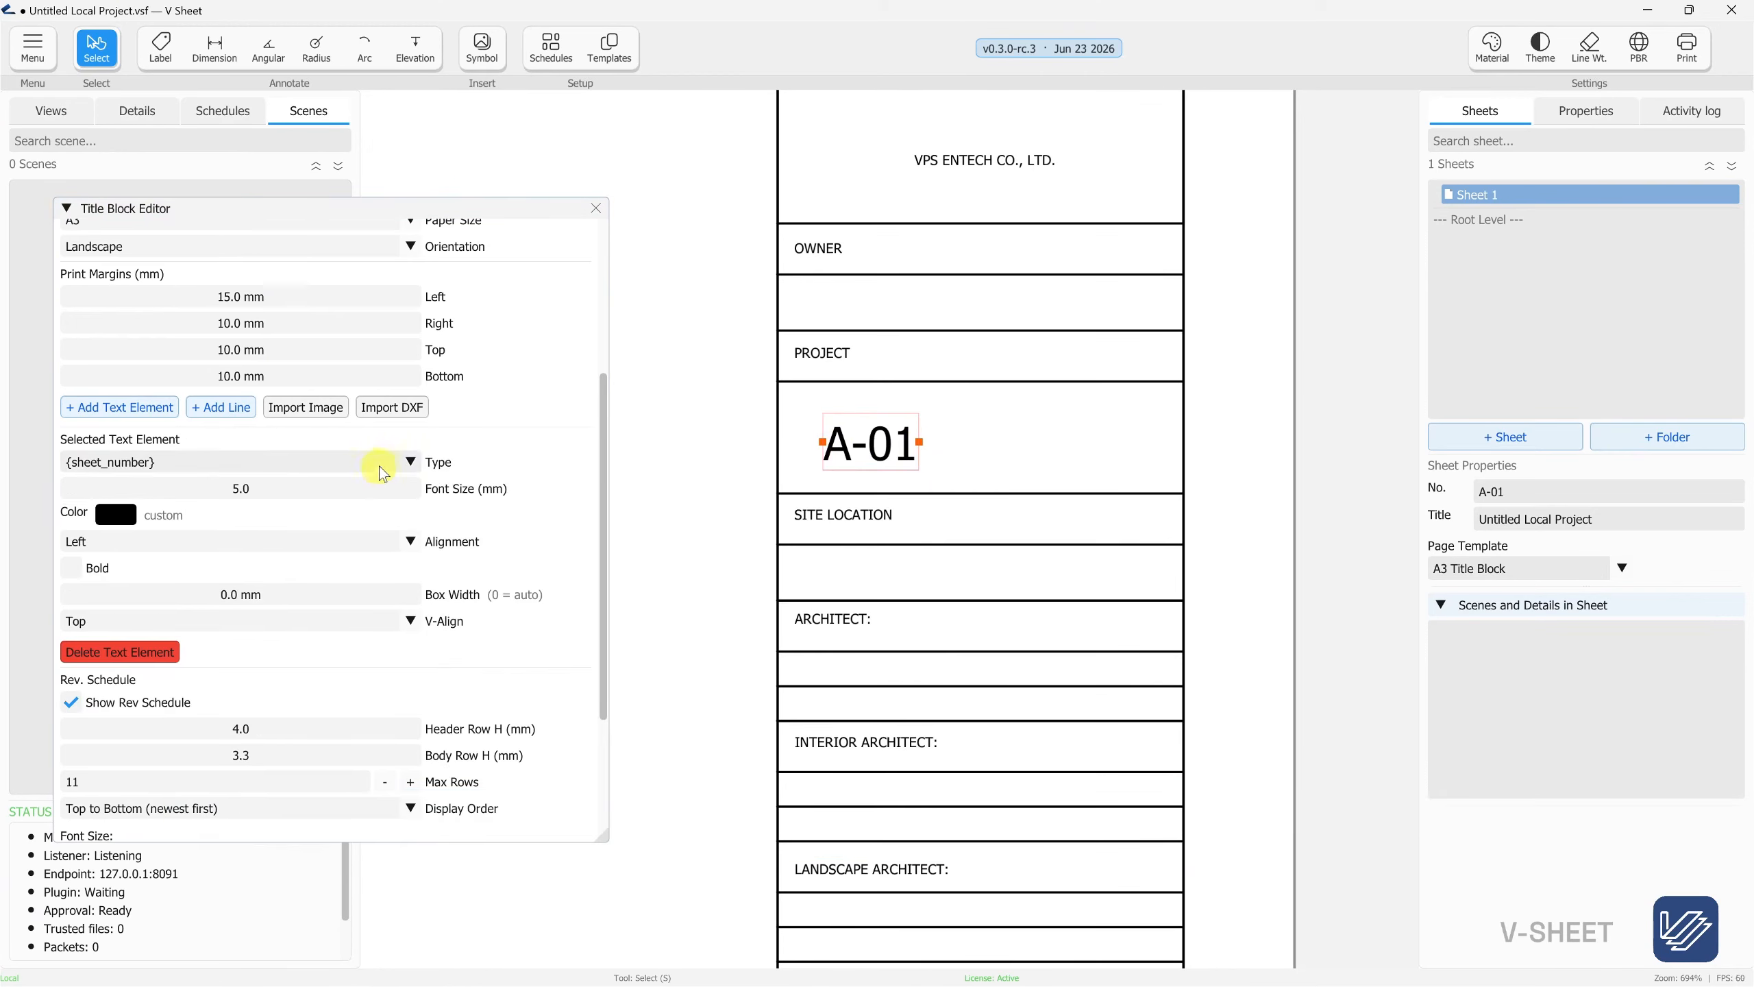
pyautogui.scroll(-5, 779, 345)
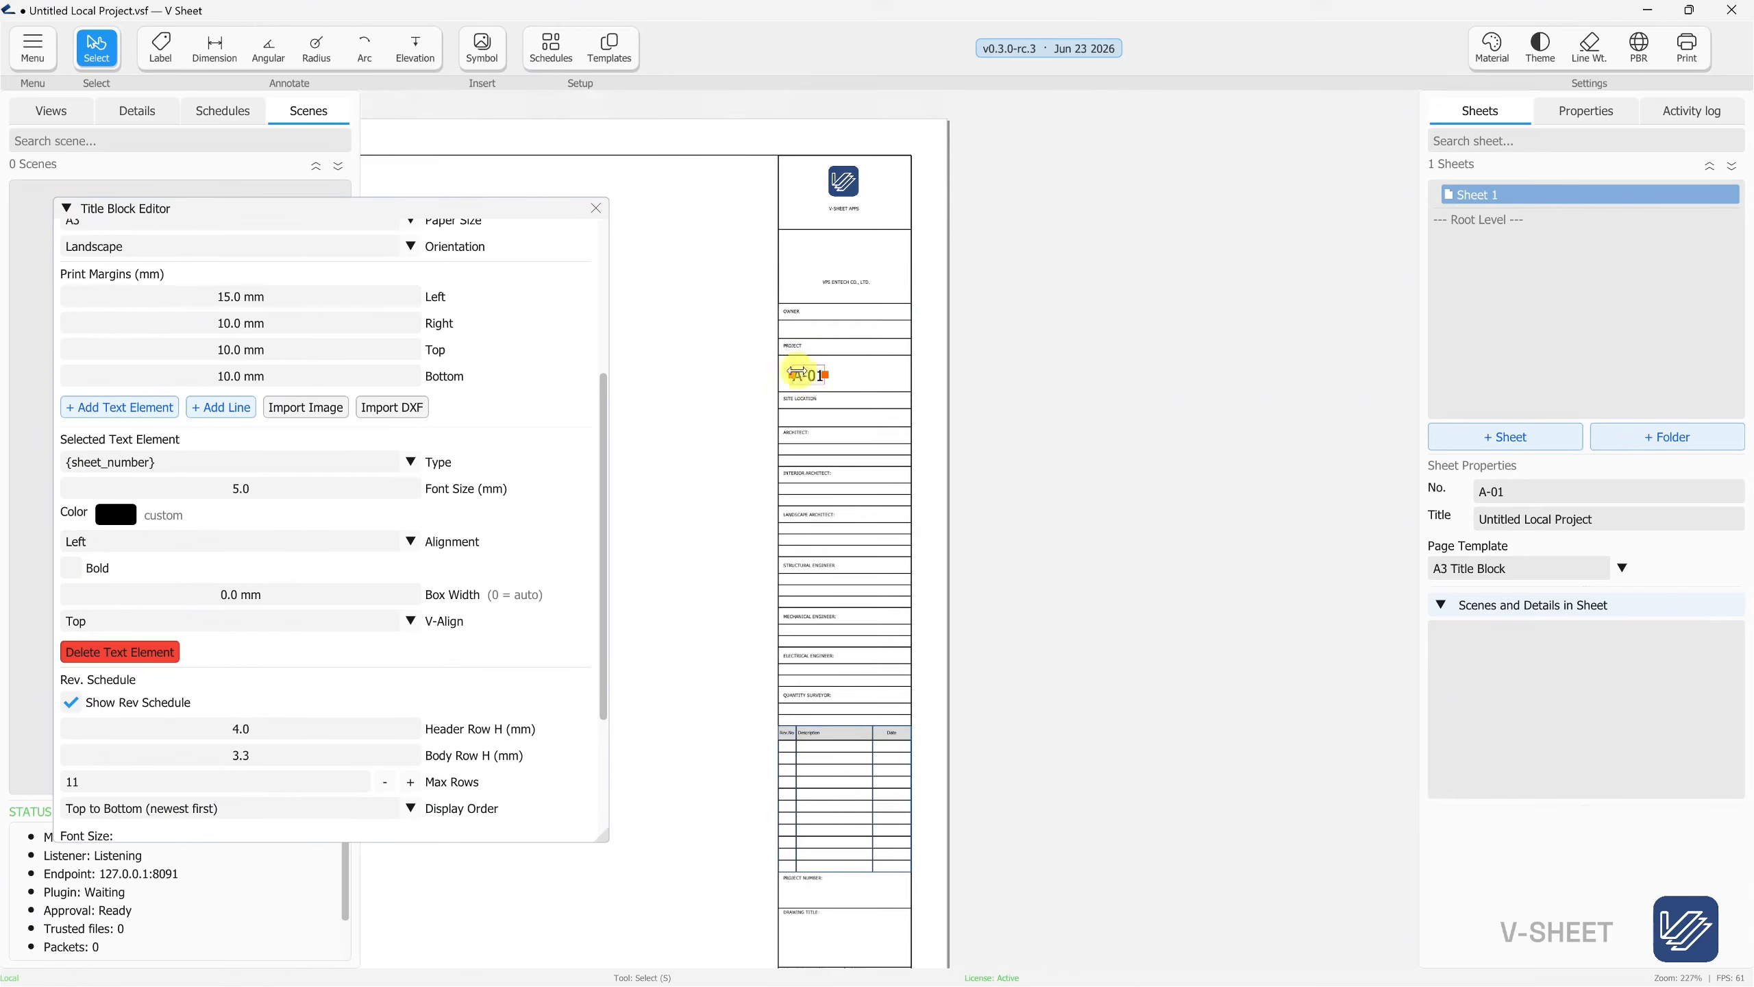
pyautogui.moveTo(801, 370); pyautogui.dragTo(846, 908)
pyautogui.scroll(7, 846, 909)
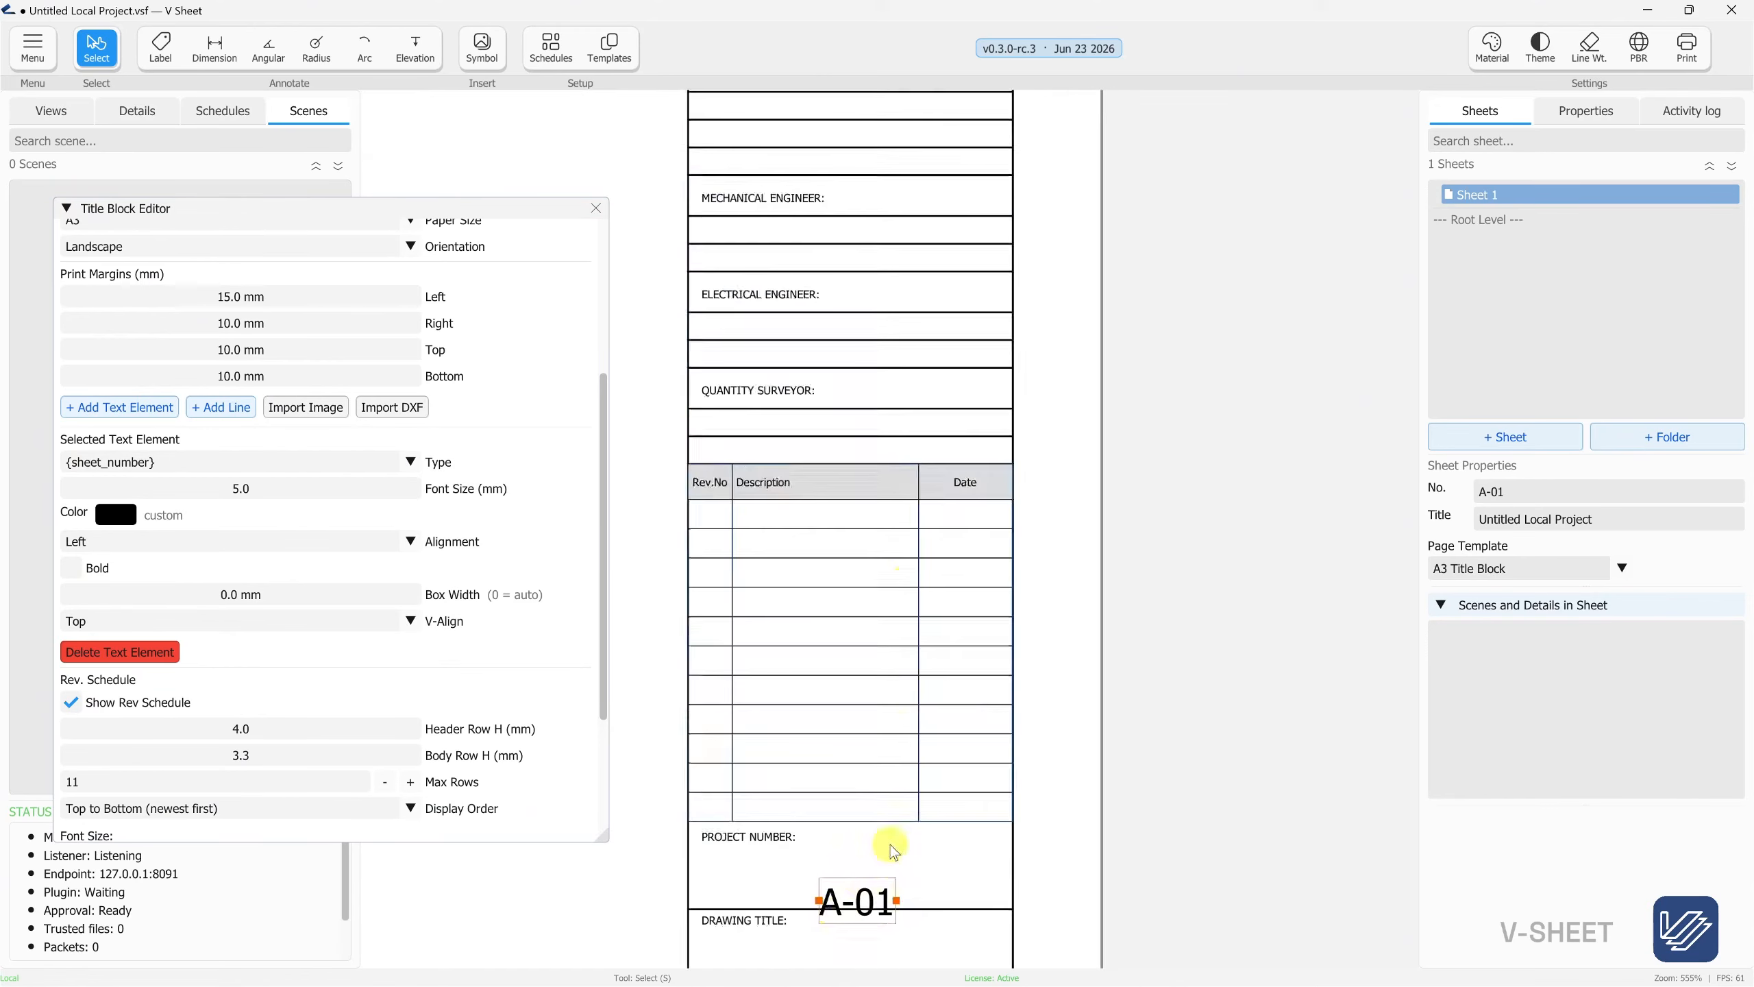
pyautogui.moveTo(916, 567); pyautogui.dragTo(828, 691)
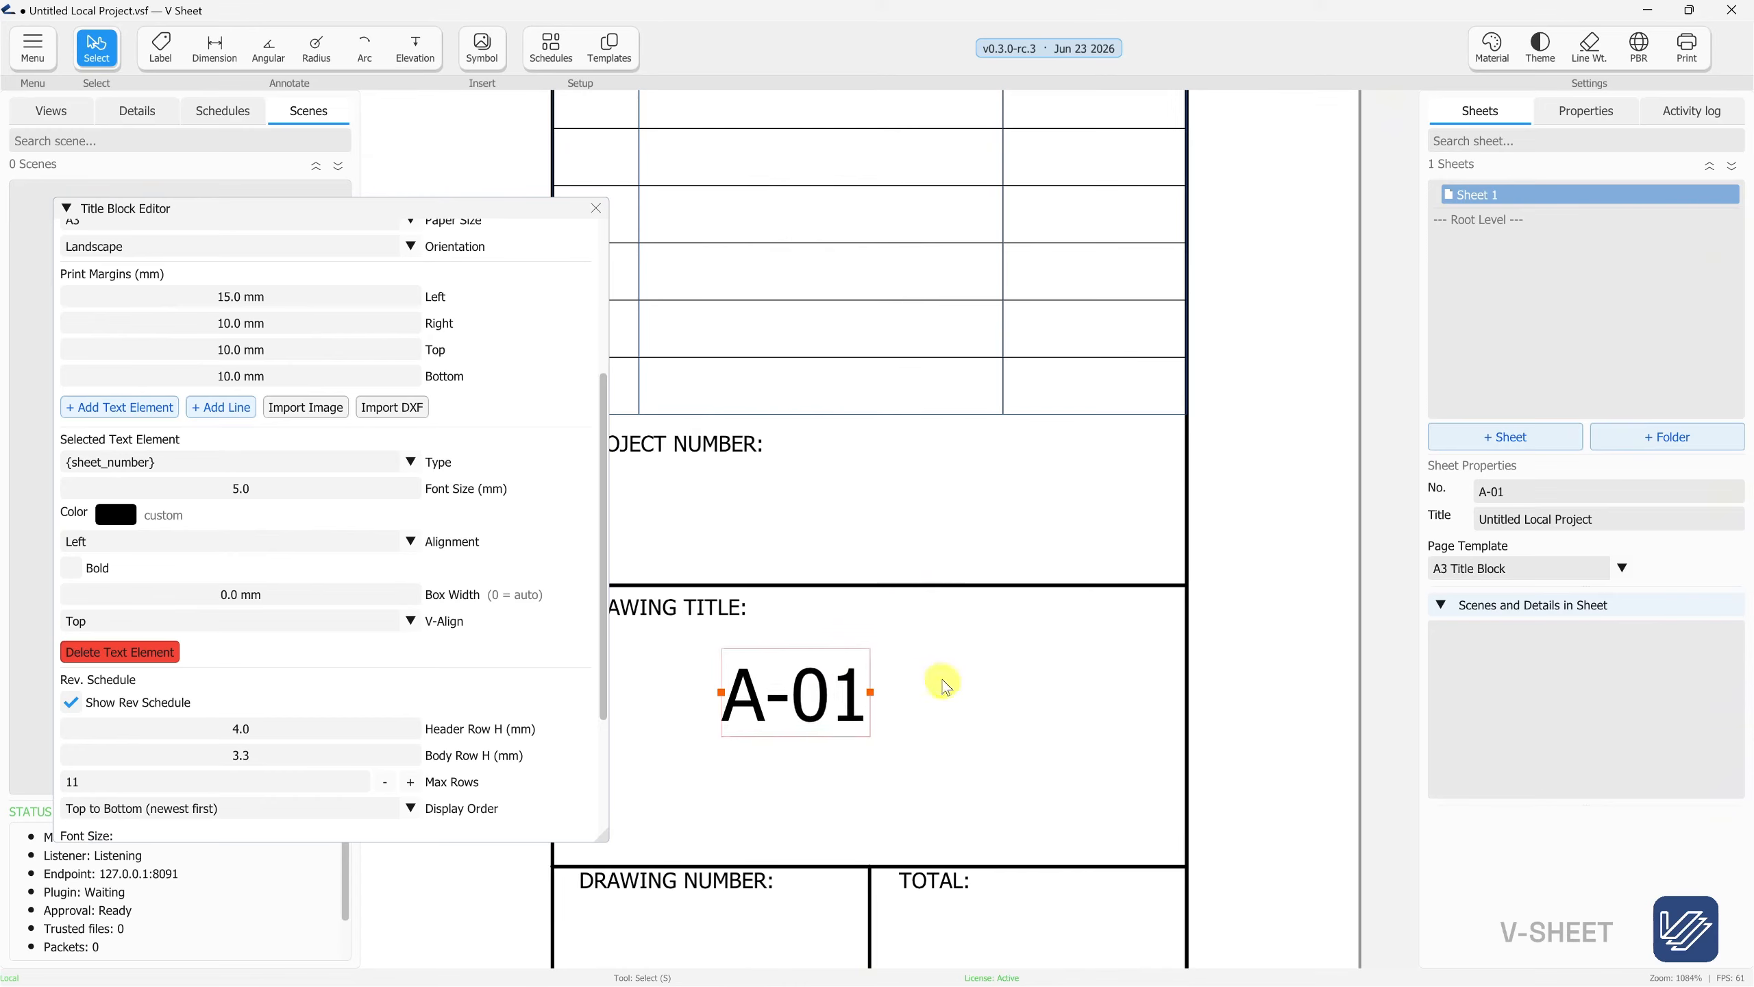
pyautogui.moveTo(948, 658)
pyautogui.mouseDown()
pyautogui.moveTo(1047, 544)
pyautogui.moveTo(1058, 489)
pyautogui.mouseUp()
pyautogui.moveTo(908, 537); pyautogui.dragTo(819, 773)
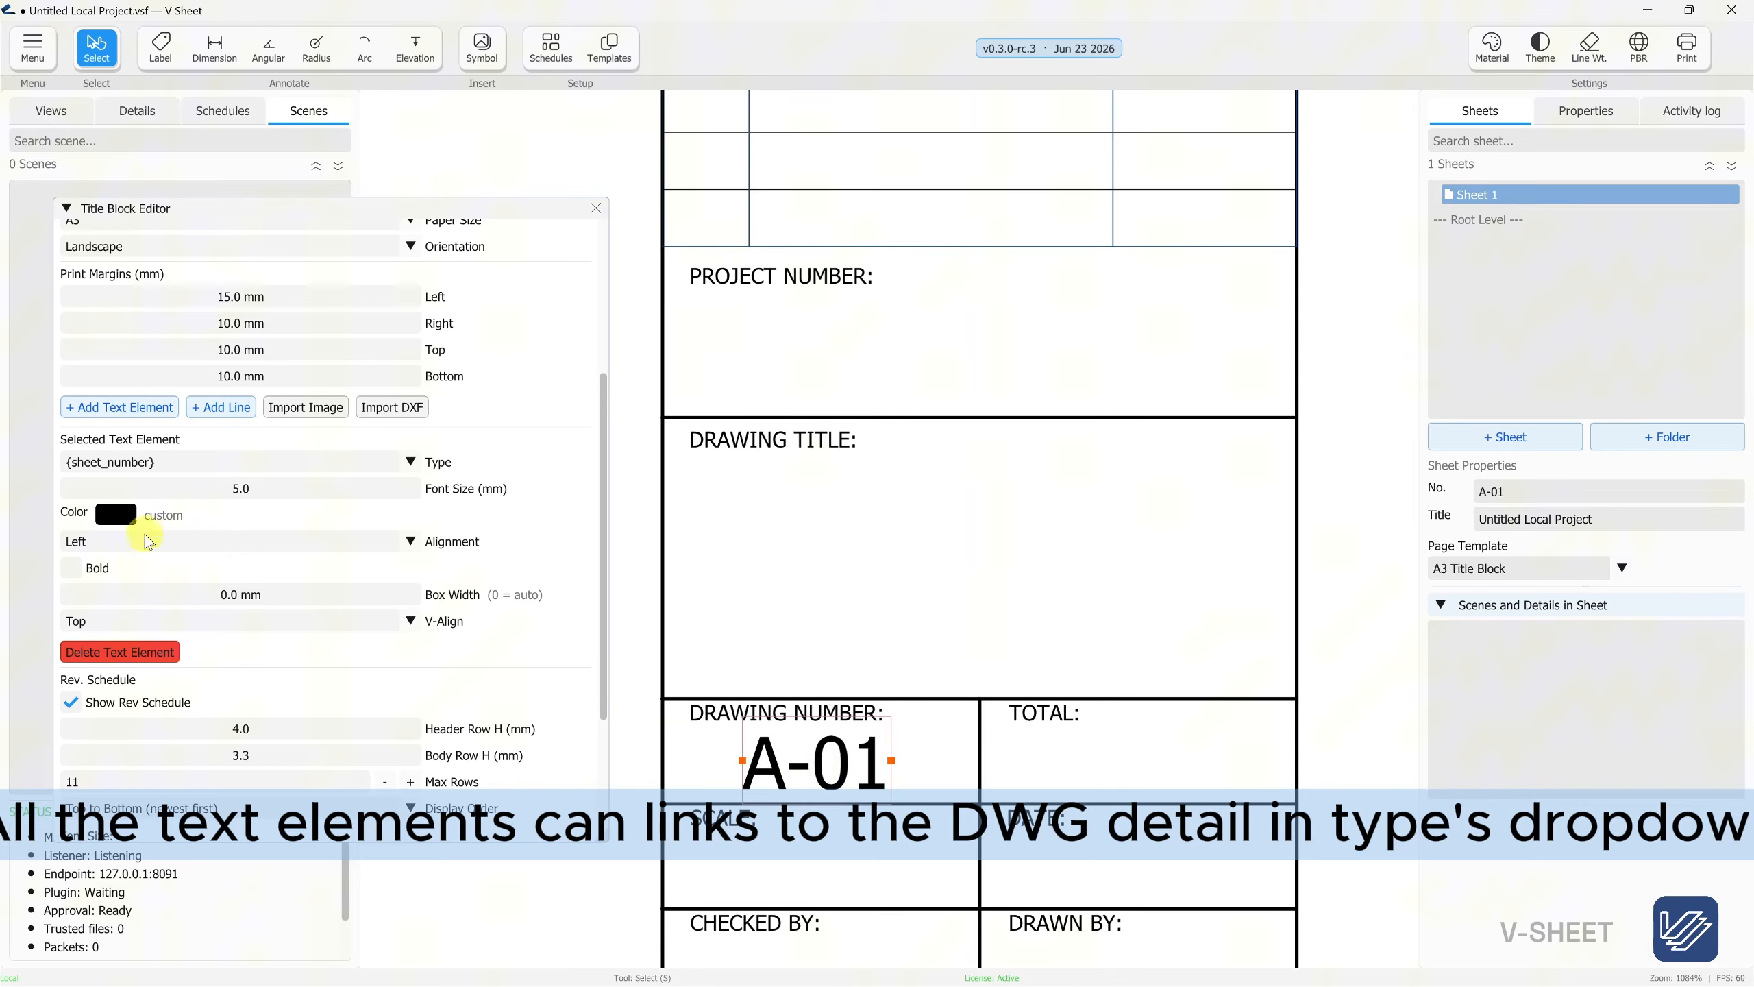
# Choose {sheet_number} as the drawing number text's type and deselect the element
pyautogui.click(131, 461)
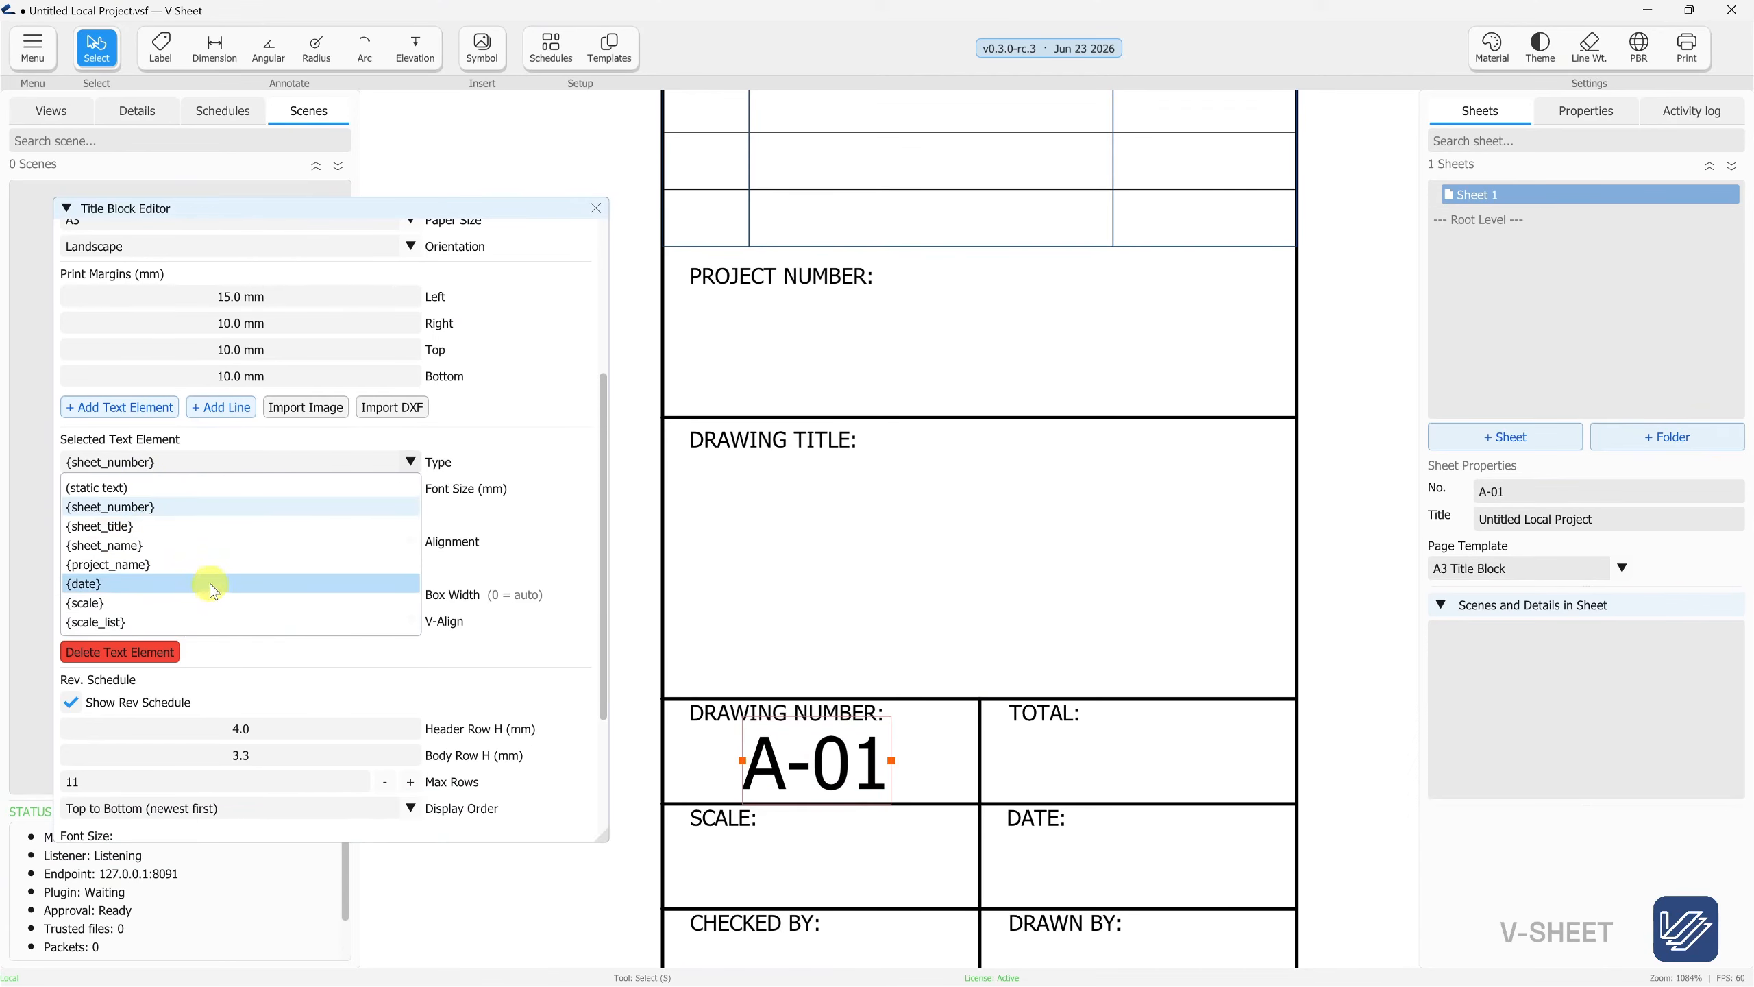
pyautogui.click(205, 509)
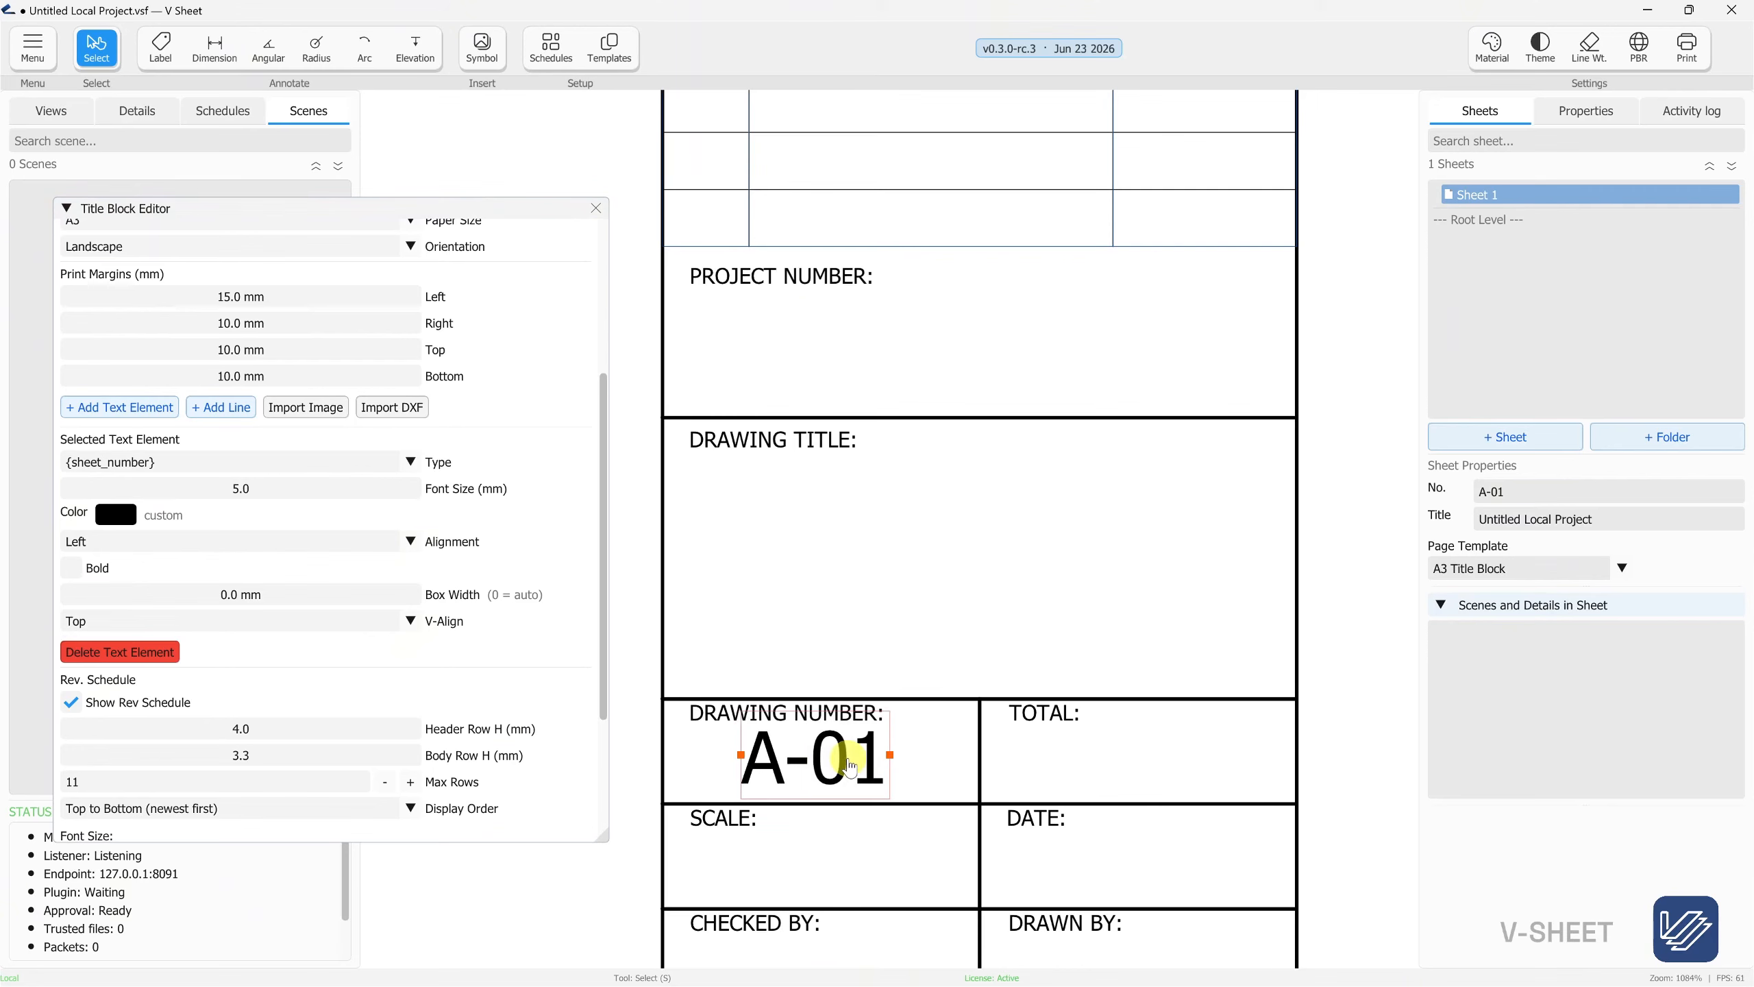
pyautogui.click(886, 626)
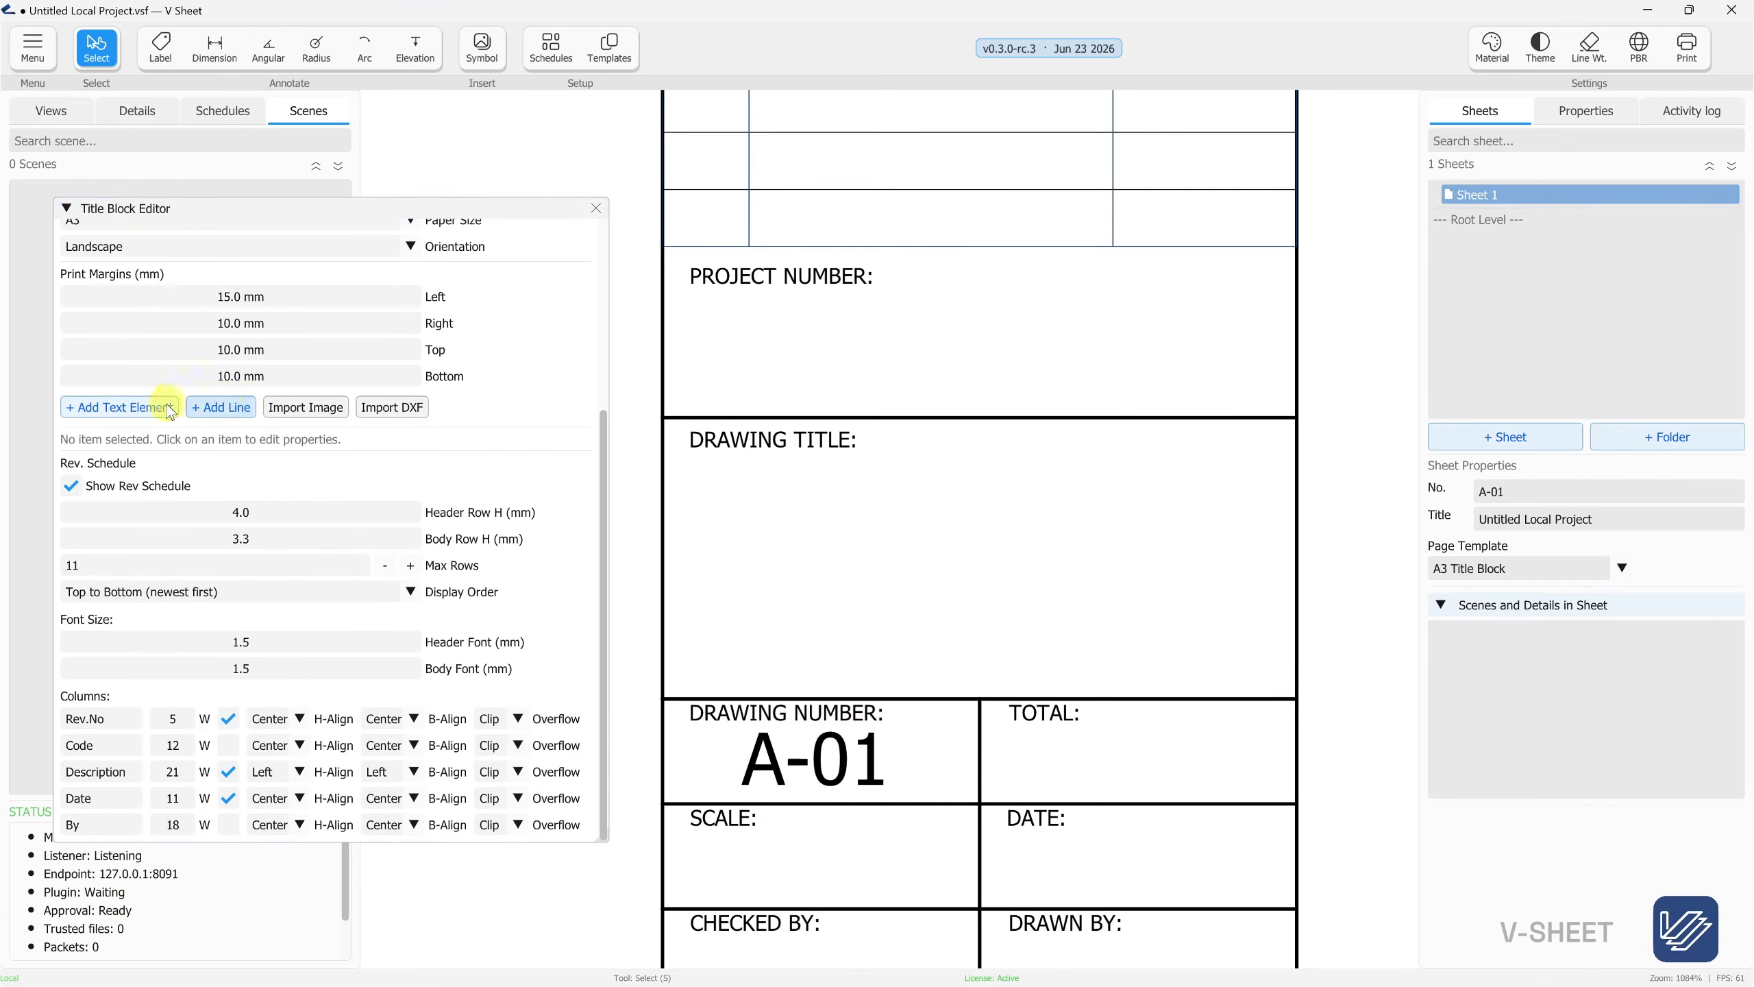
# Add a text element in the SCALE cell and set its type to {scale}
pyautogui.click(131, 407)
pyautogui.scroll(-3, 897, 526)
pyautogui.moveTo(914, 557); pyautogui.dragTo(896, 488)
pyautogui.scroll(3, 1014, 649)
pyautogui.moveTo(949, 623); pyautogui.dragTo(1015, 590)
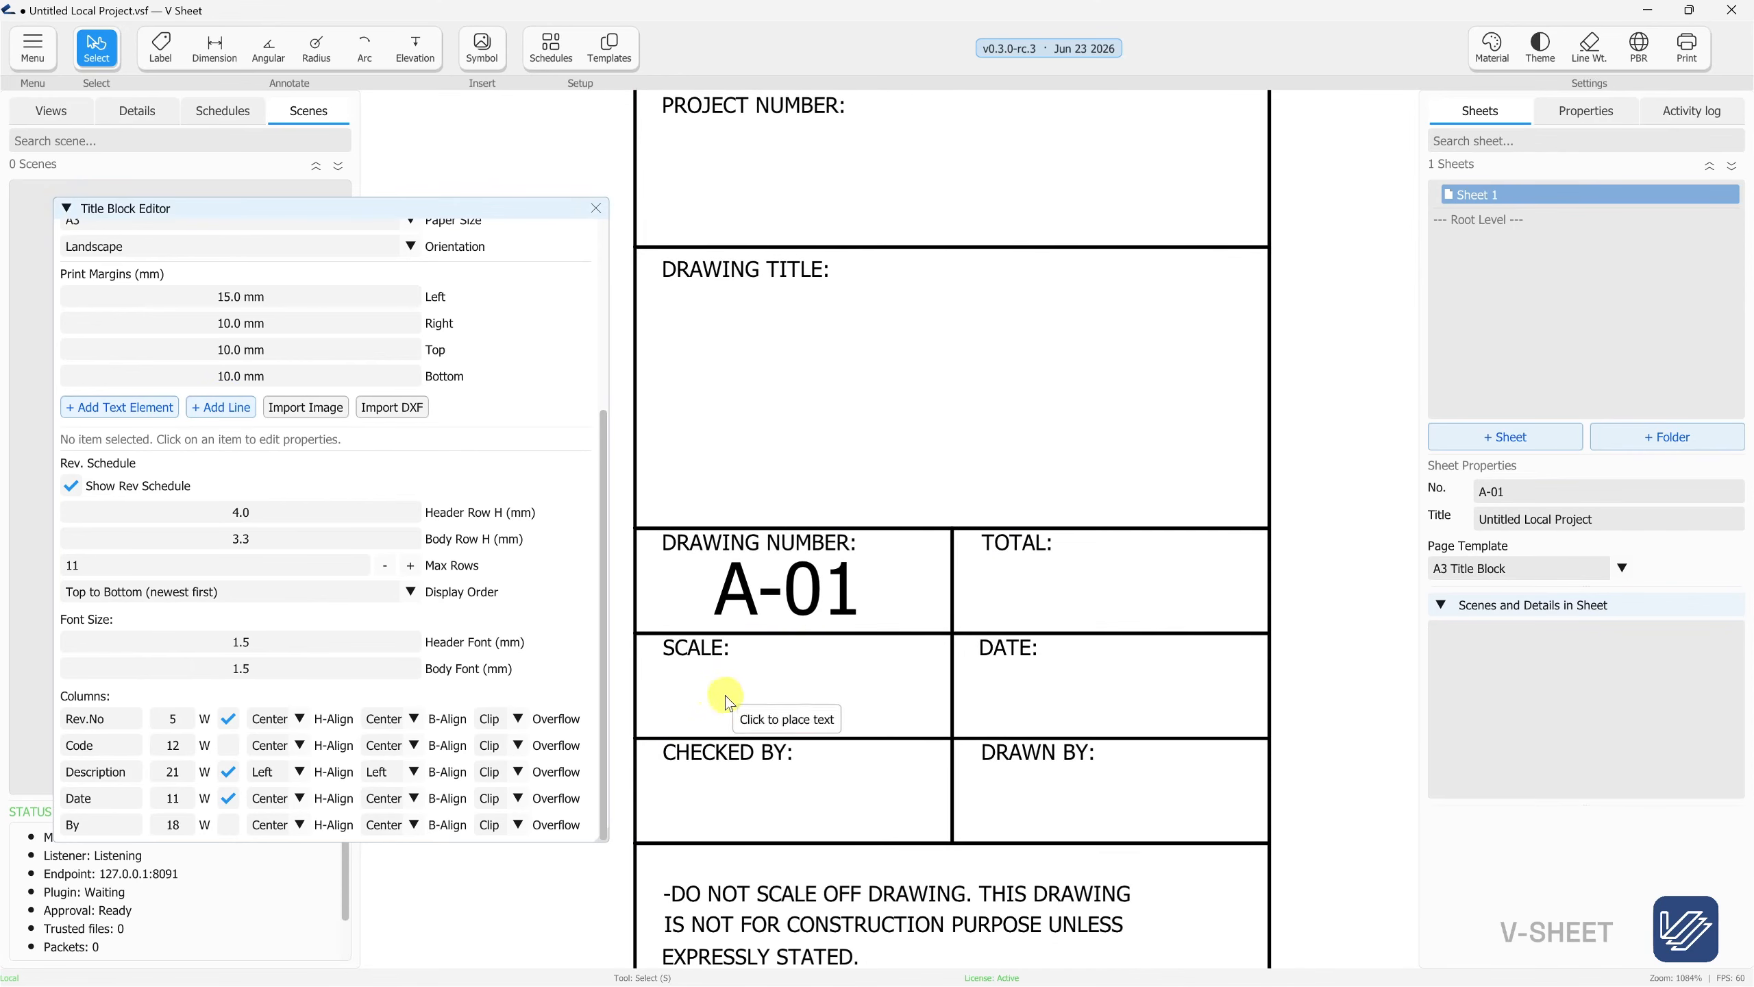
pyautogui.click(726, 694)
pyautogui.moveTo(779, 726); pyautogui.dragTo(765, 676)
pyautogui.click(129, 461)
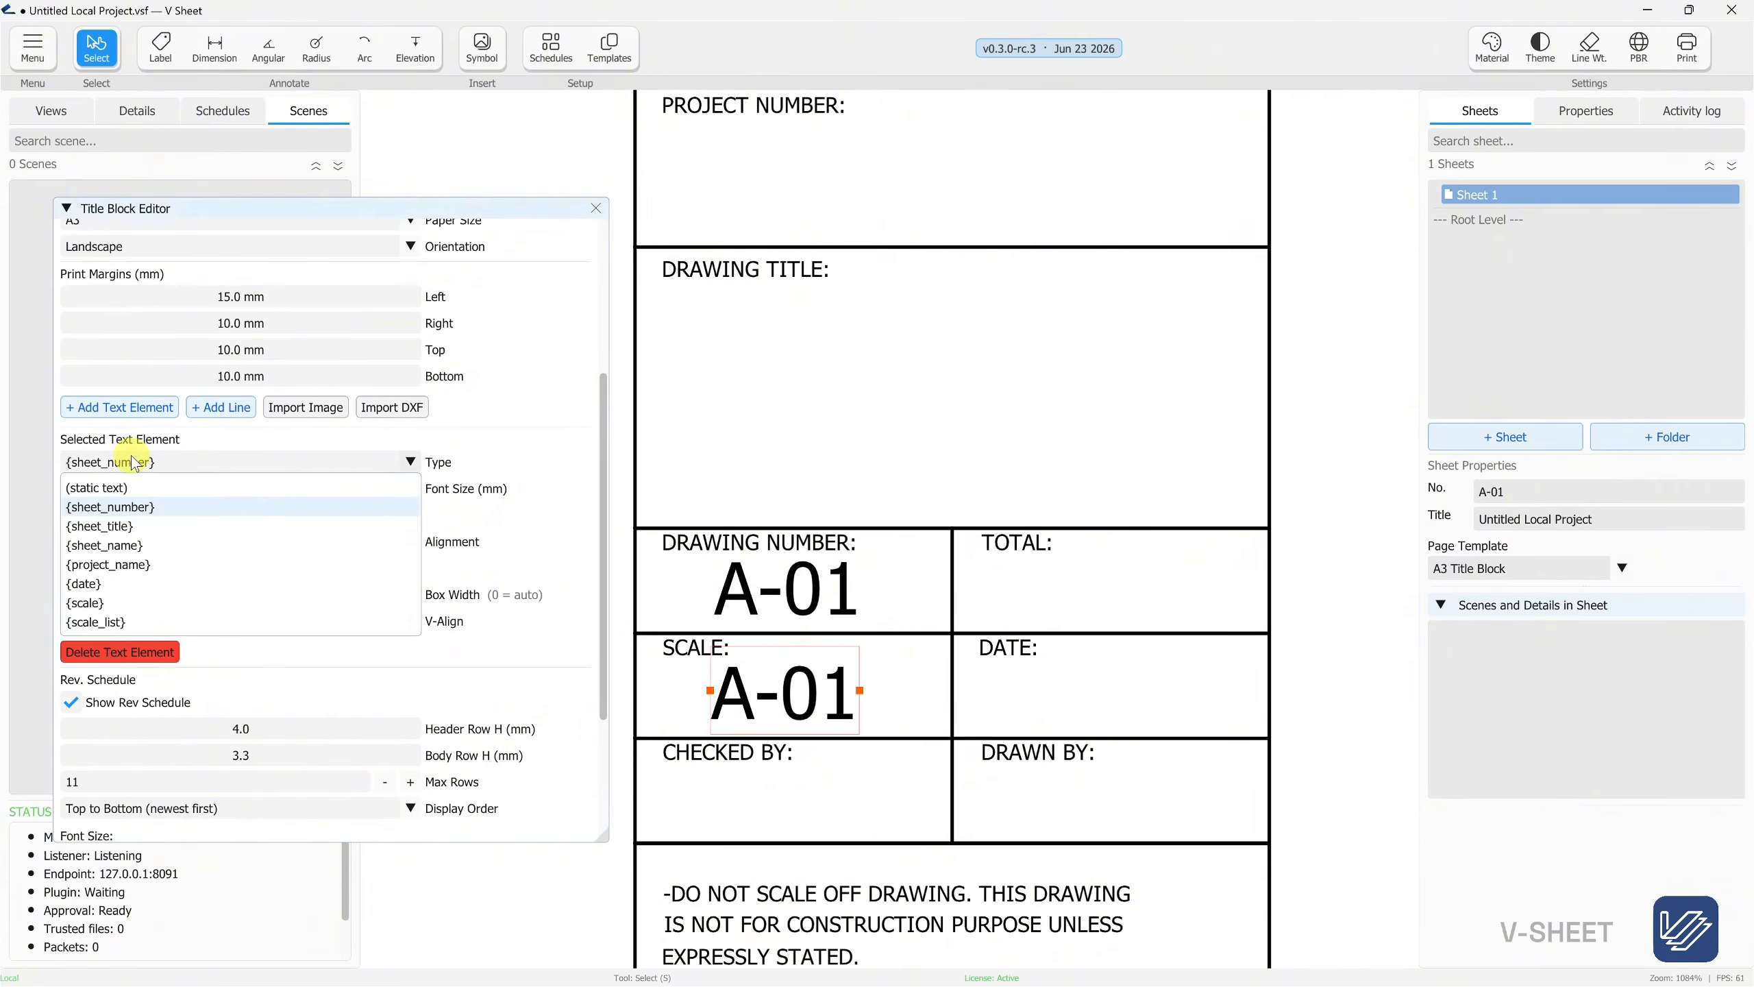
pyautogui.click(170, 603)
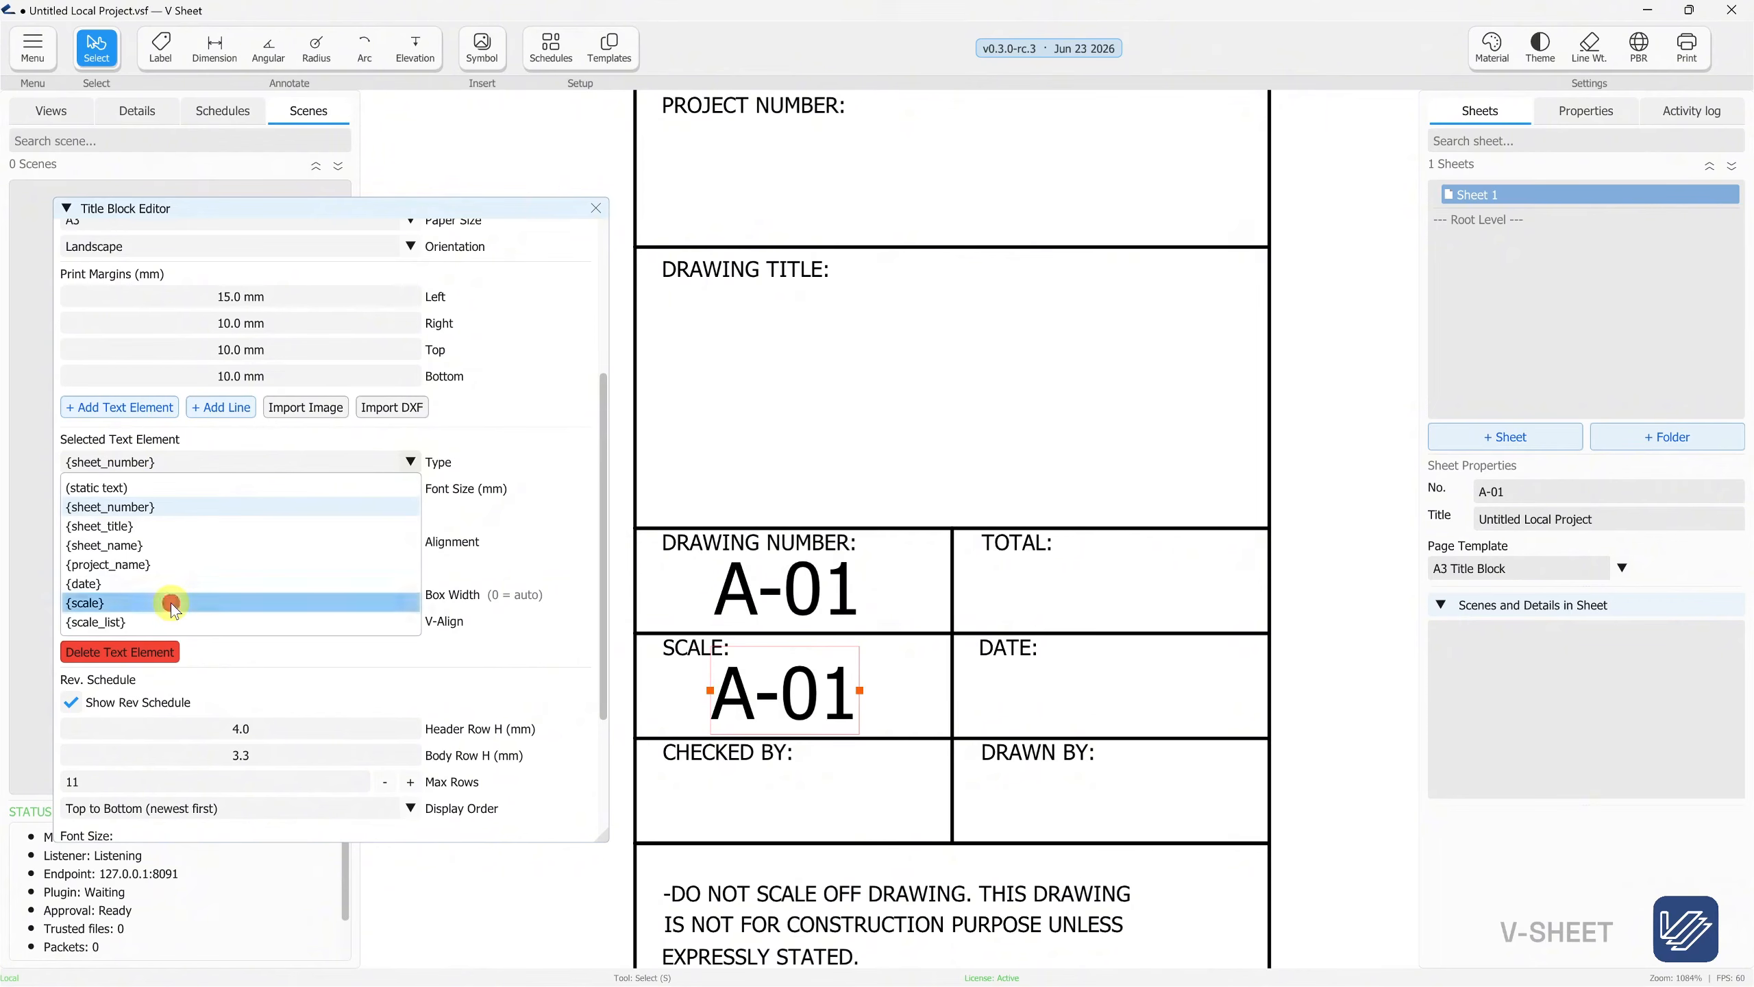
# Reposition the scale and drawing number texts so they line up within their cells
pyautogui.moveTo(808, 716)
pyautogui.mouseDown()
pyautogui.moveTo(802, 700)
pyautogui.moveTo(831, 690)
pyautogui.mouseUp()
pyautogui.moveTo(772, 593); pyautogui.dragTo(799, 591)
pyautogui.click(873, 457)
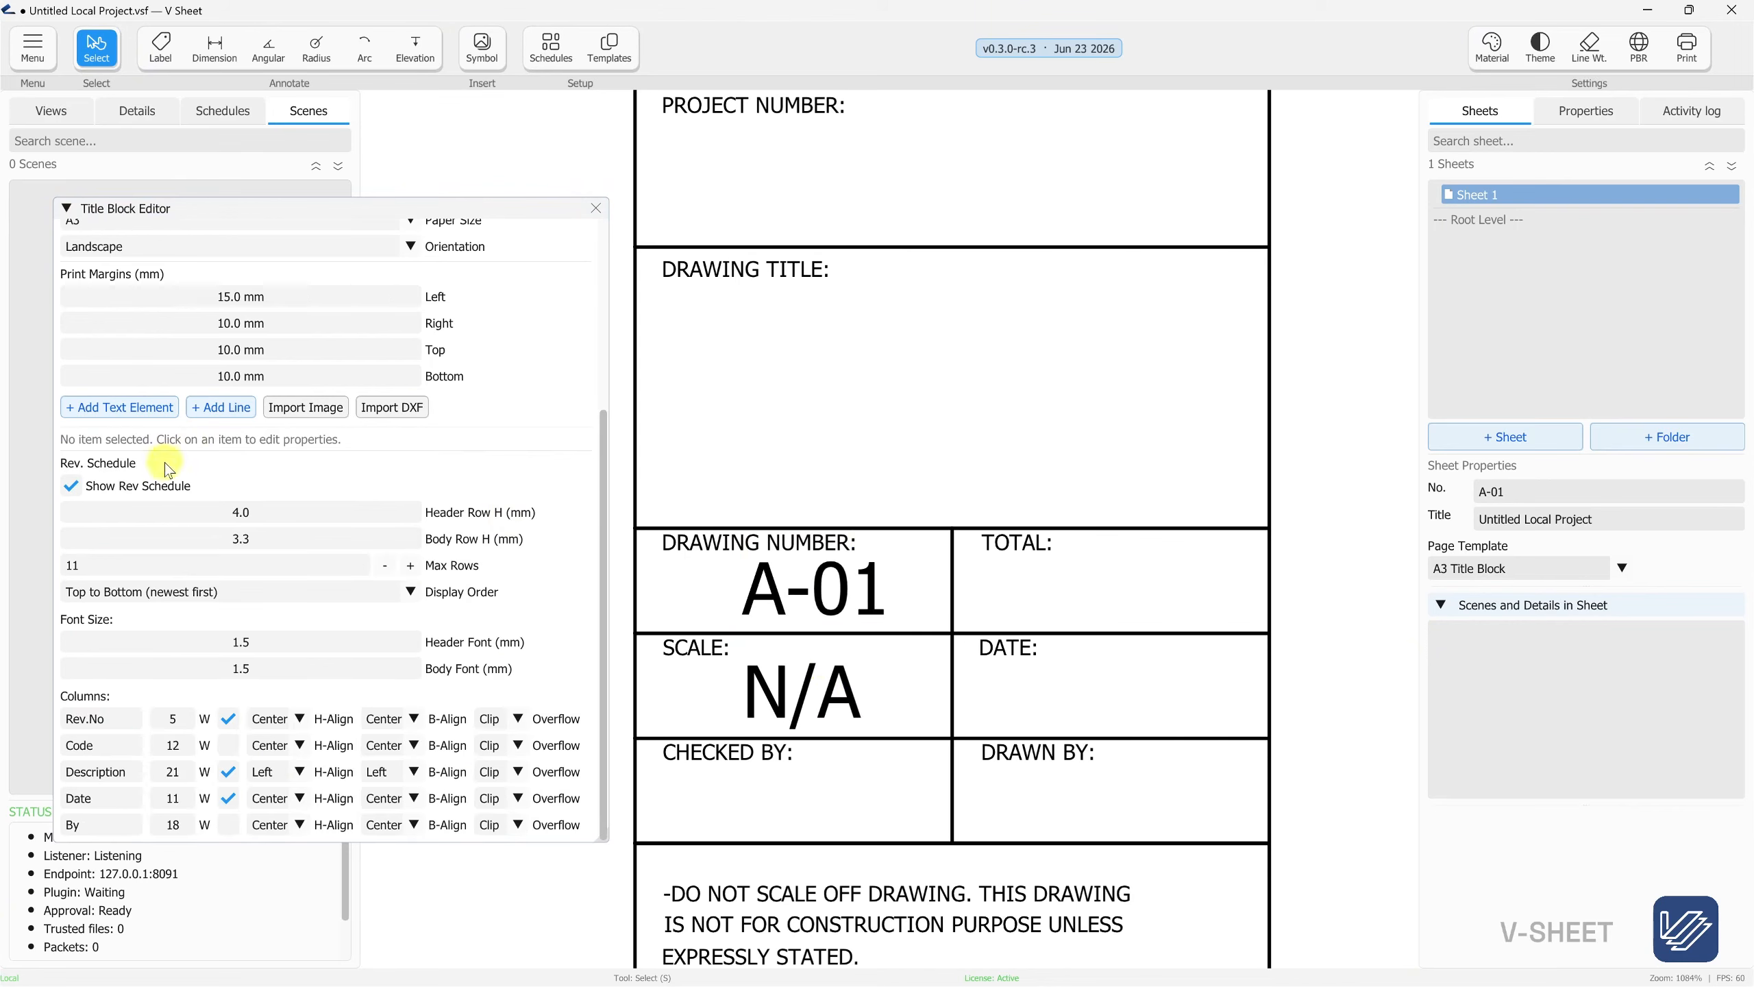
# Add a text element of type {sheet_name} in the middle of the DRAWING TITLE cell
pyautogui.click(139, 409)
pyautogui.click(830, 413)
pyautogui.click(235, 462)
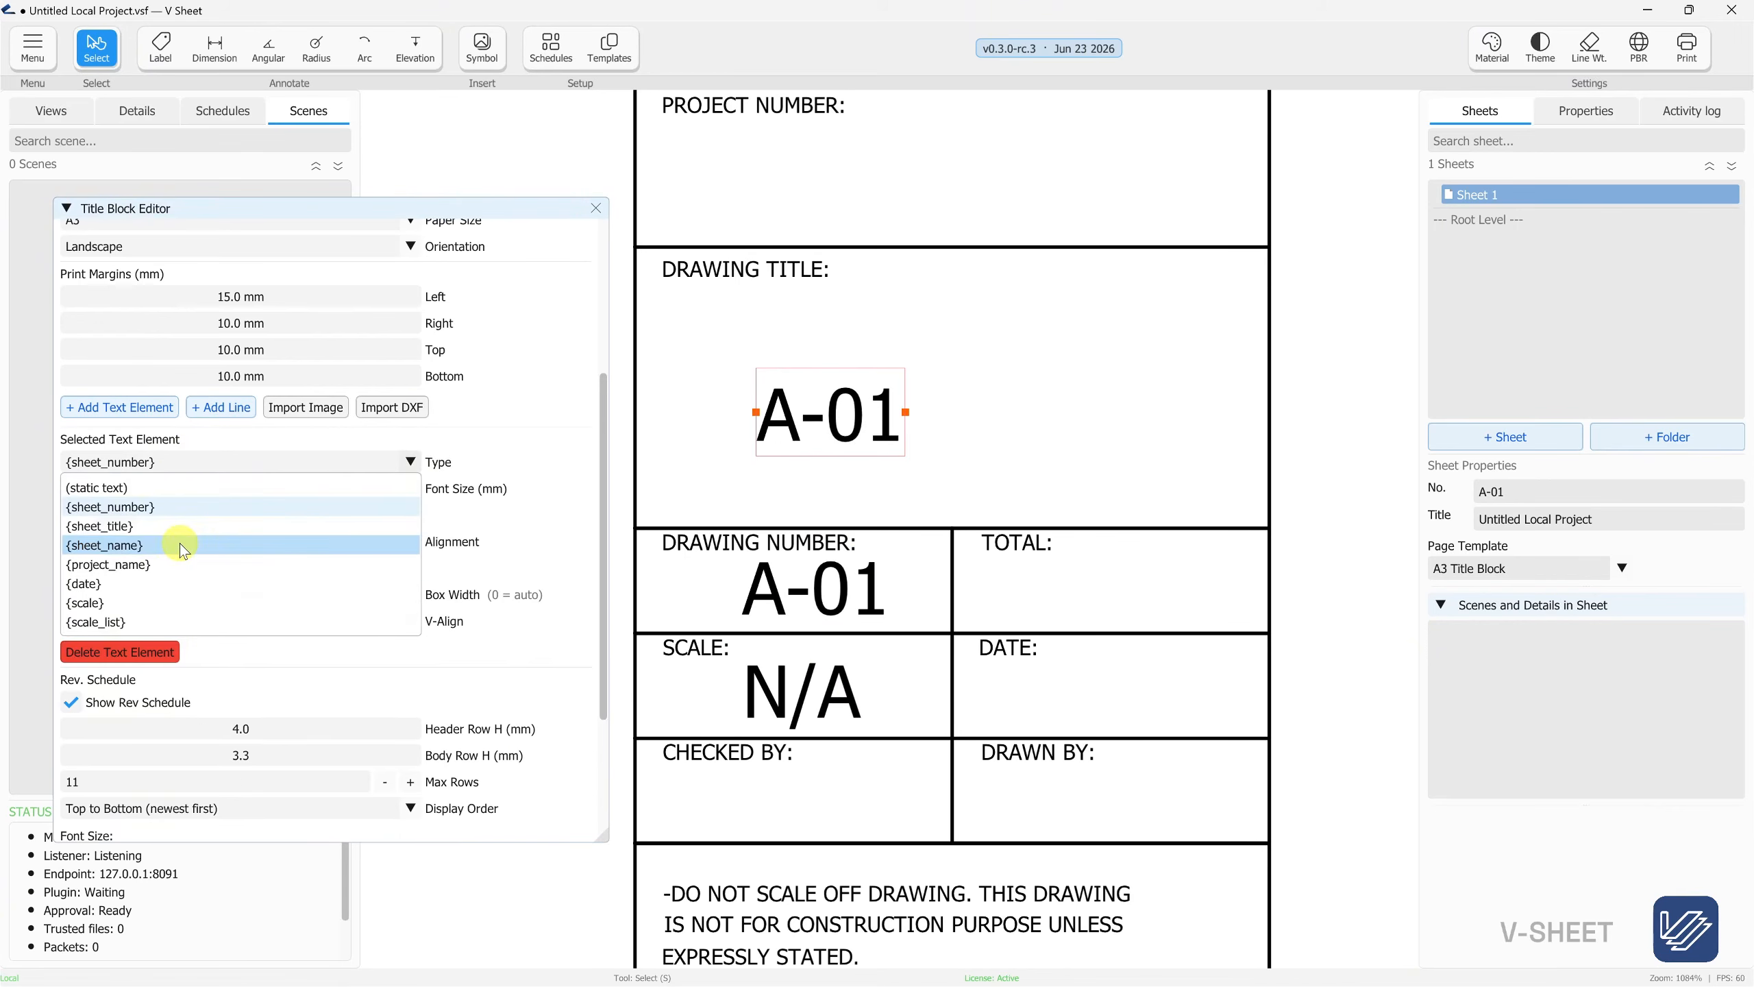
pyautogui.click(183, 546)
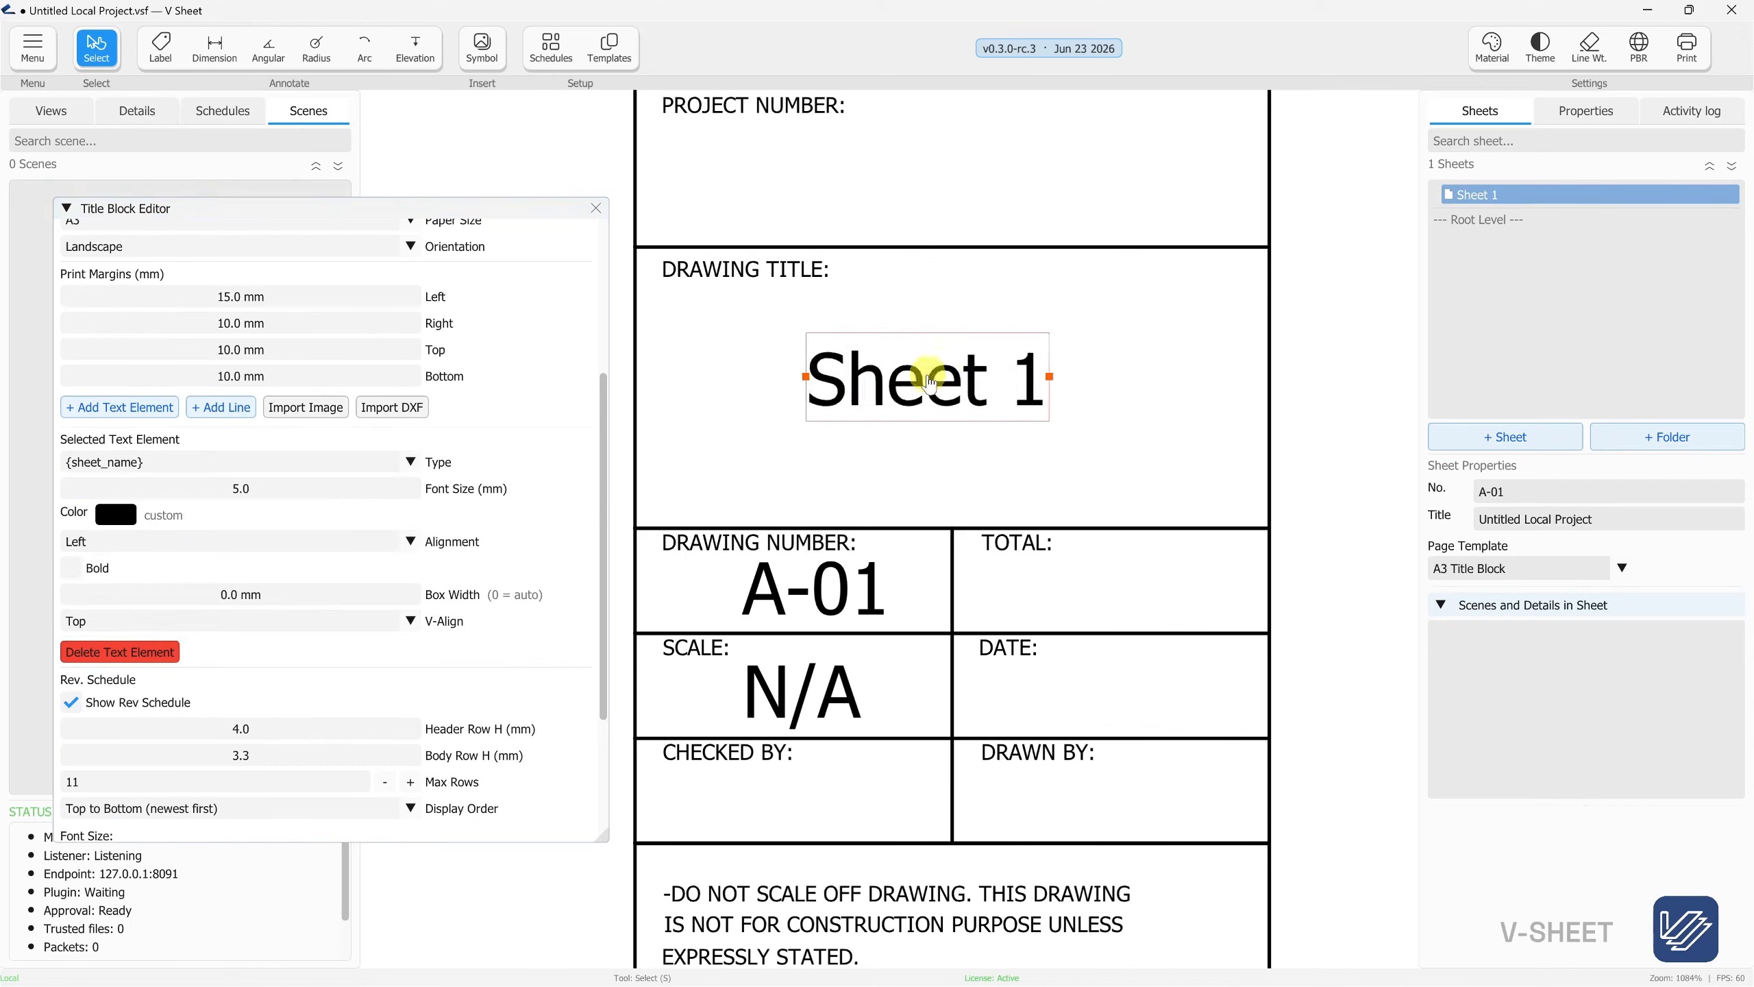
# Check the whole title block on the sheet and close the Title Block Editor
pyautogui.scroll(-5, 975, 459)
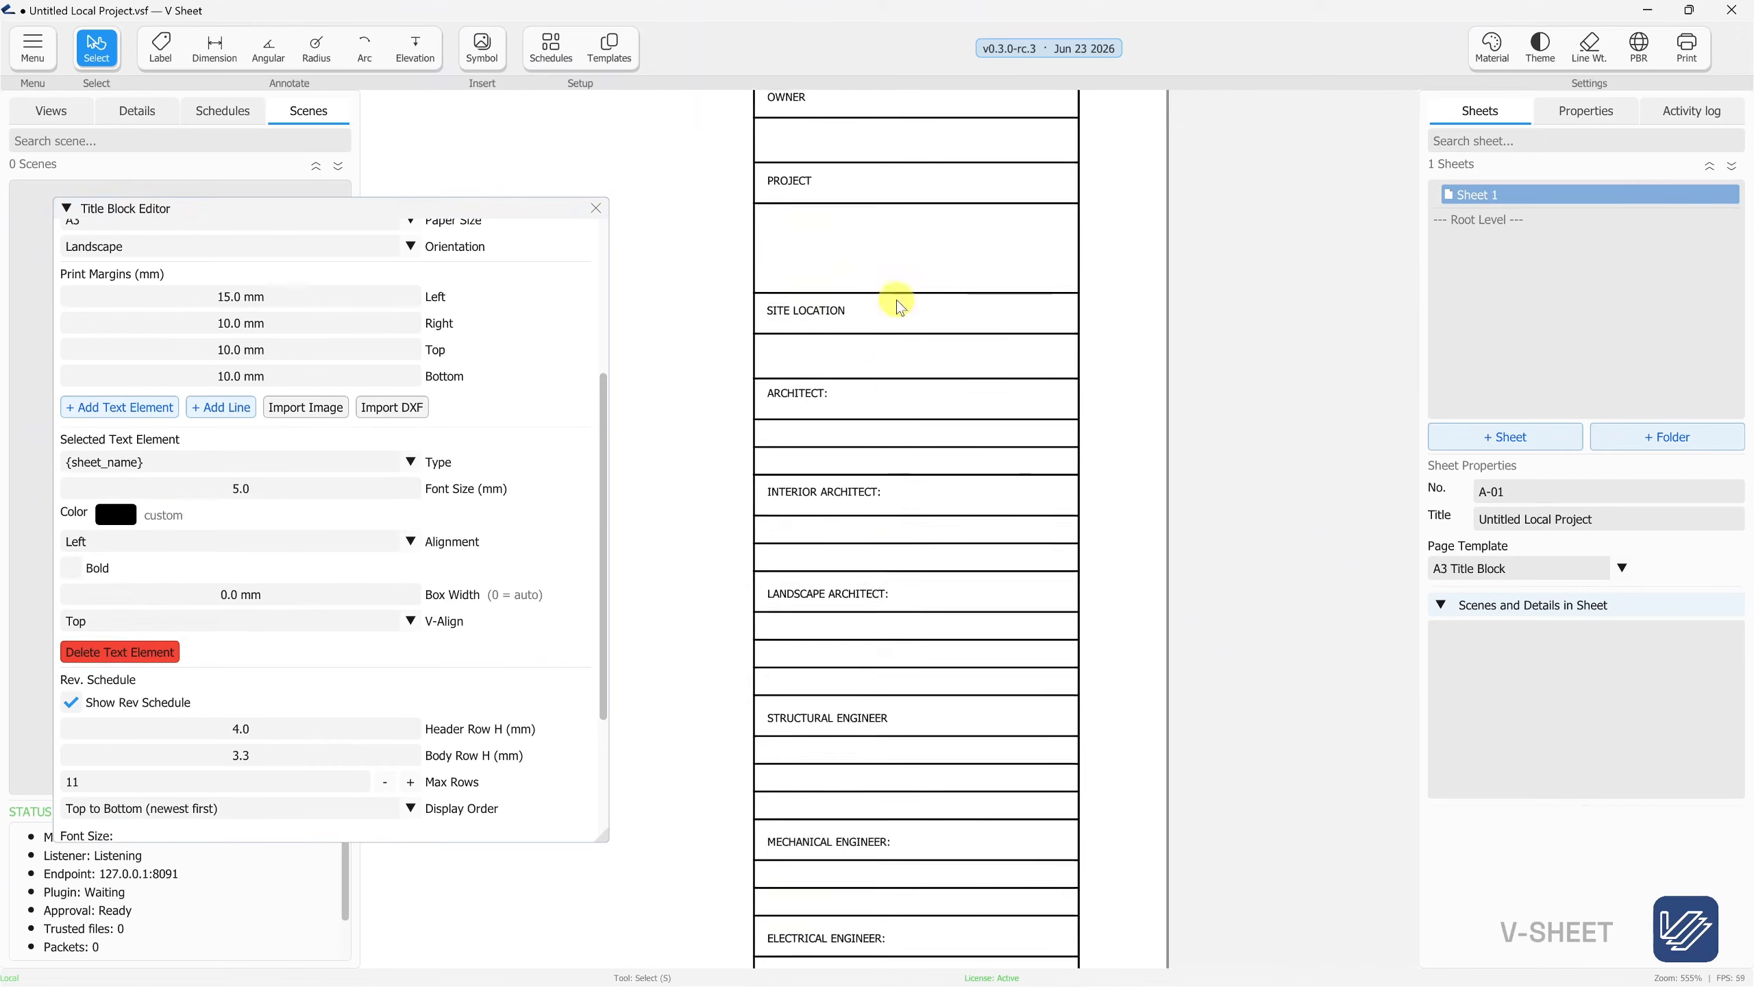
pyautogui.moveTo(896, 301); pyautogui.dragTo(895, 558)
pyautogui.scroll(-5, 877, 504)
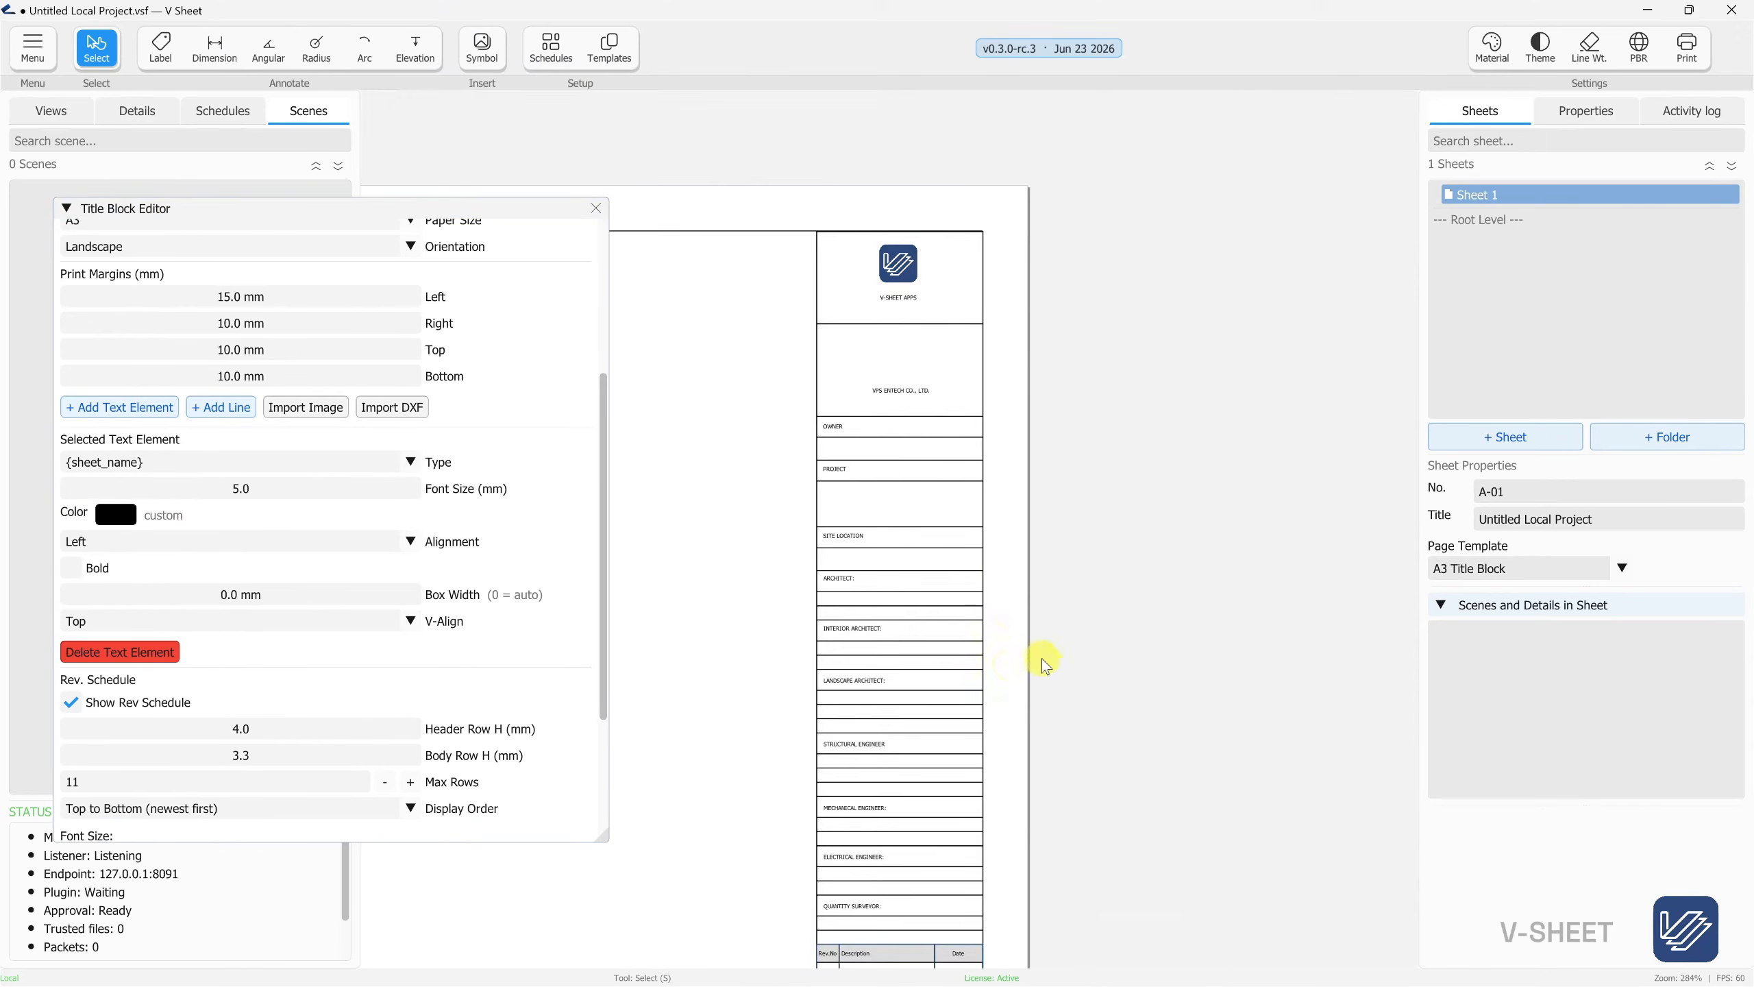
pyautogui.click(1009, 664)
pyautogui.moveTo(1010, 660); pyautogui.dragTo(1042, 239)
pyautogui.scroll(-5, 1132, 463)
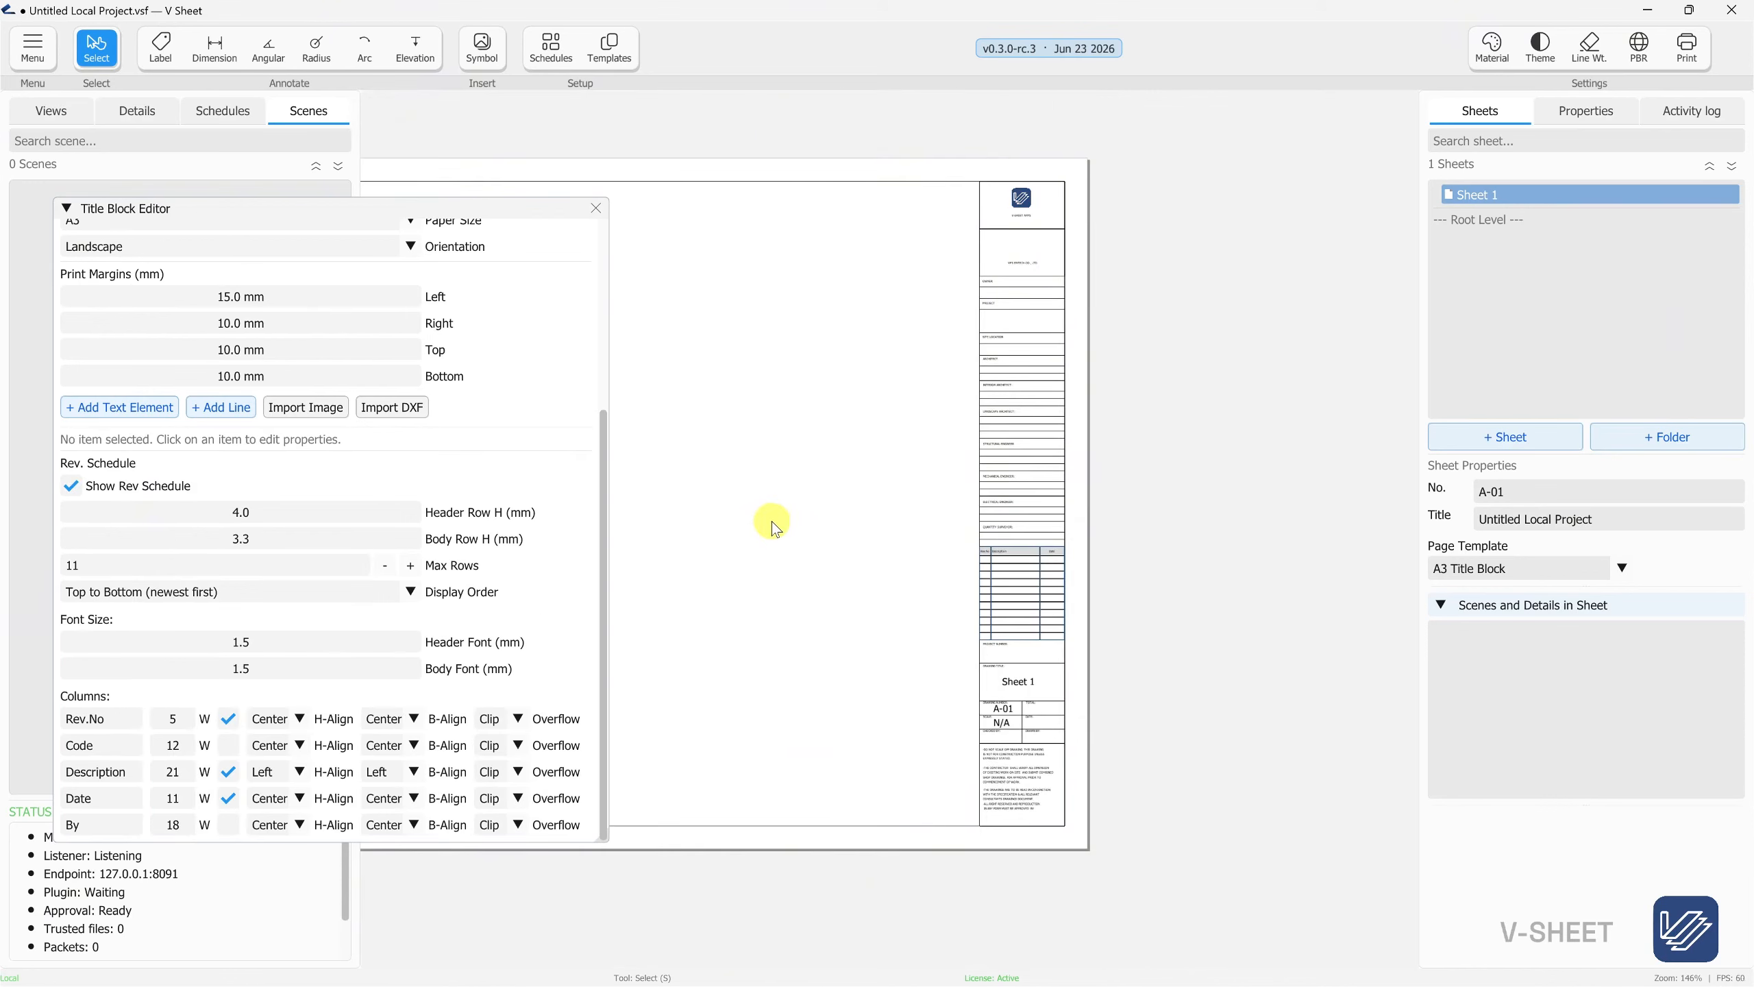
pyautogui.moveTo(772, 521); pyautogui.dragTo(937, 520)
pyautogui.scroll(4, 586, 409)
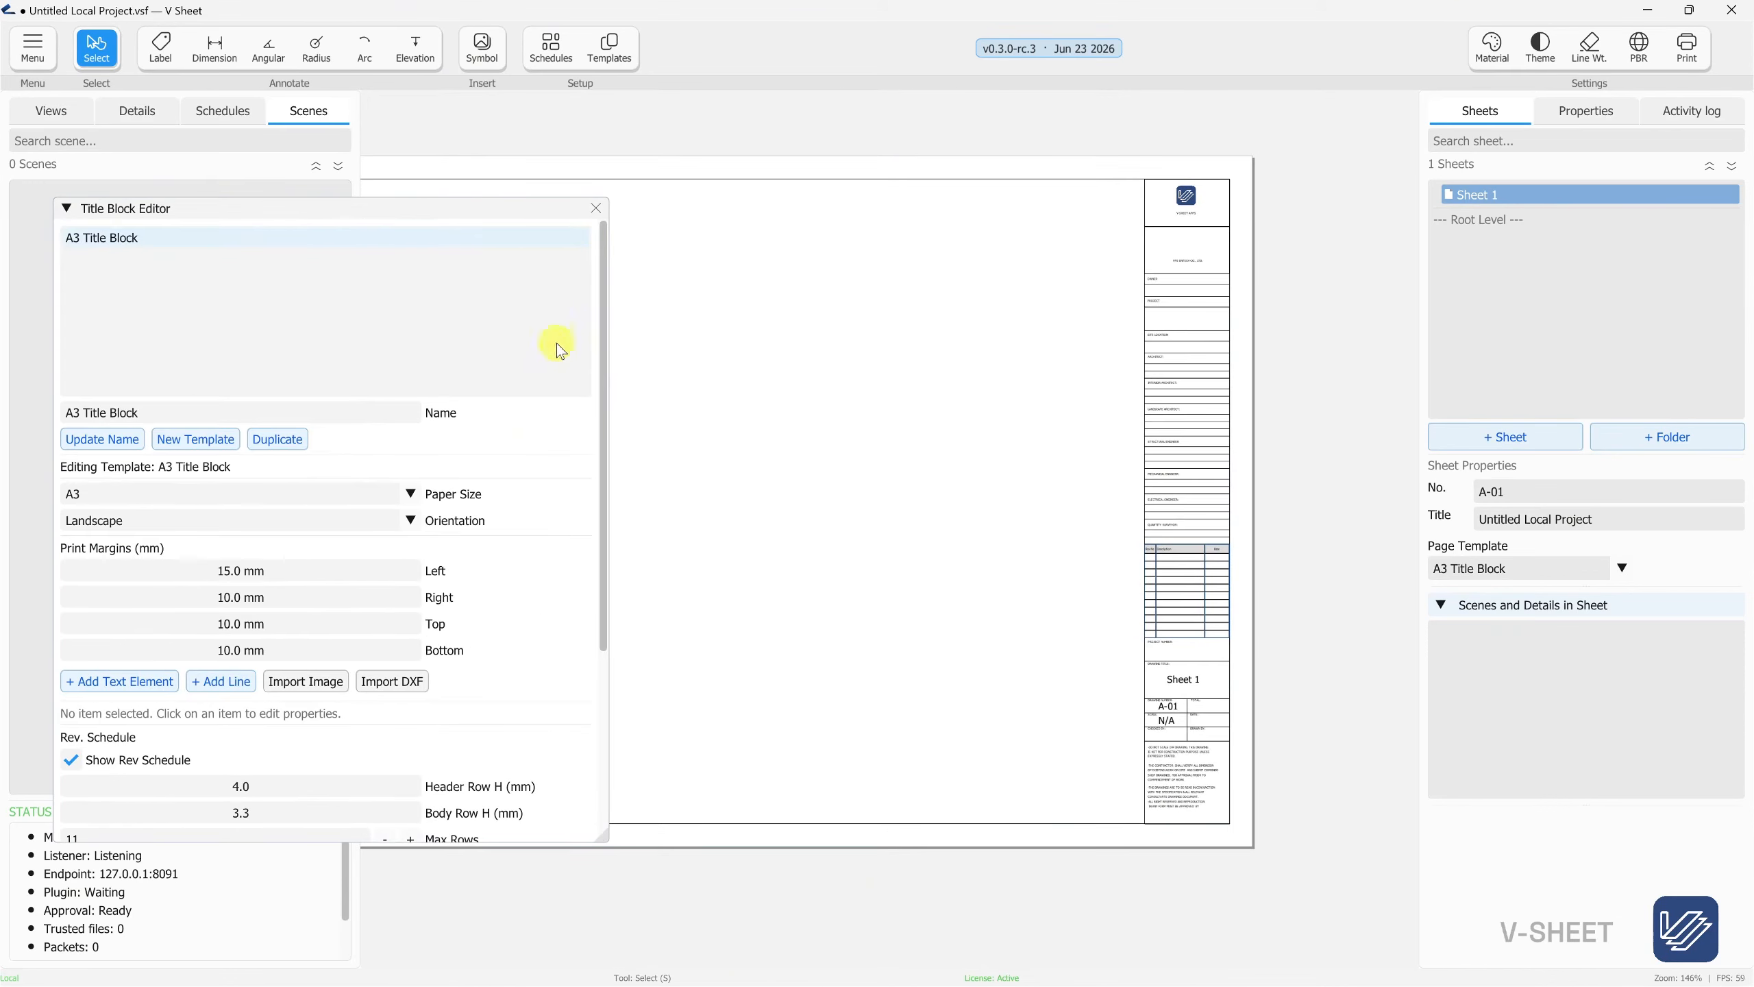
pyautogui.click(595, 209)
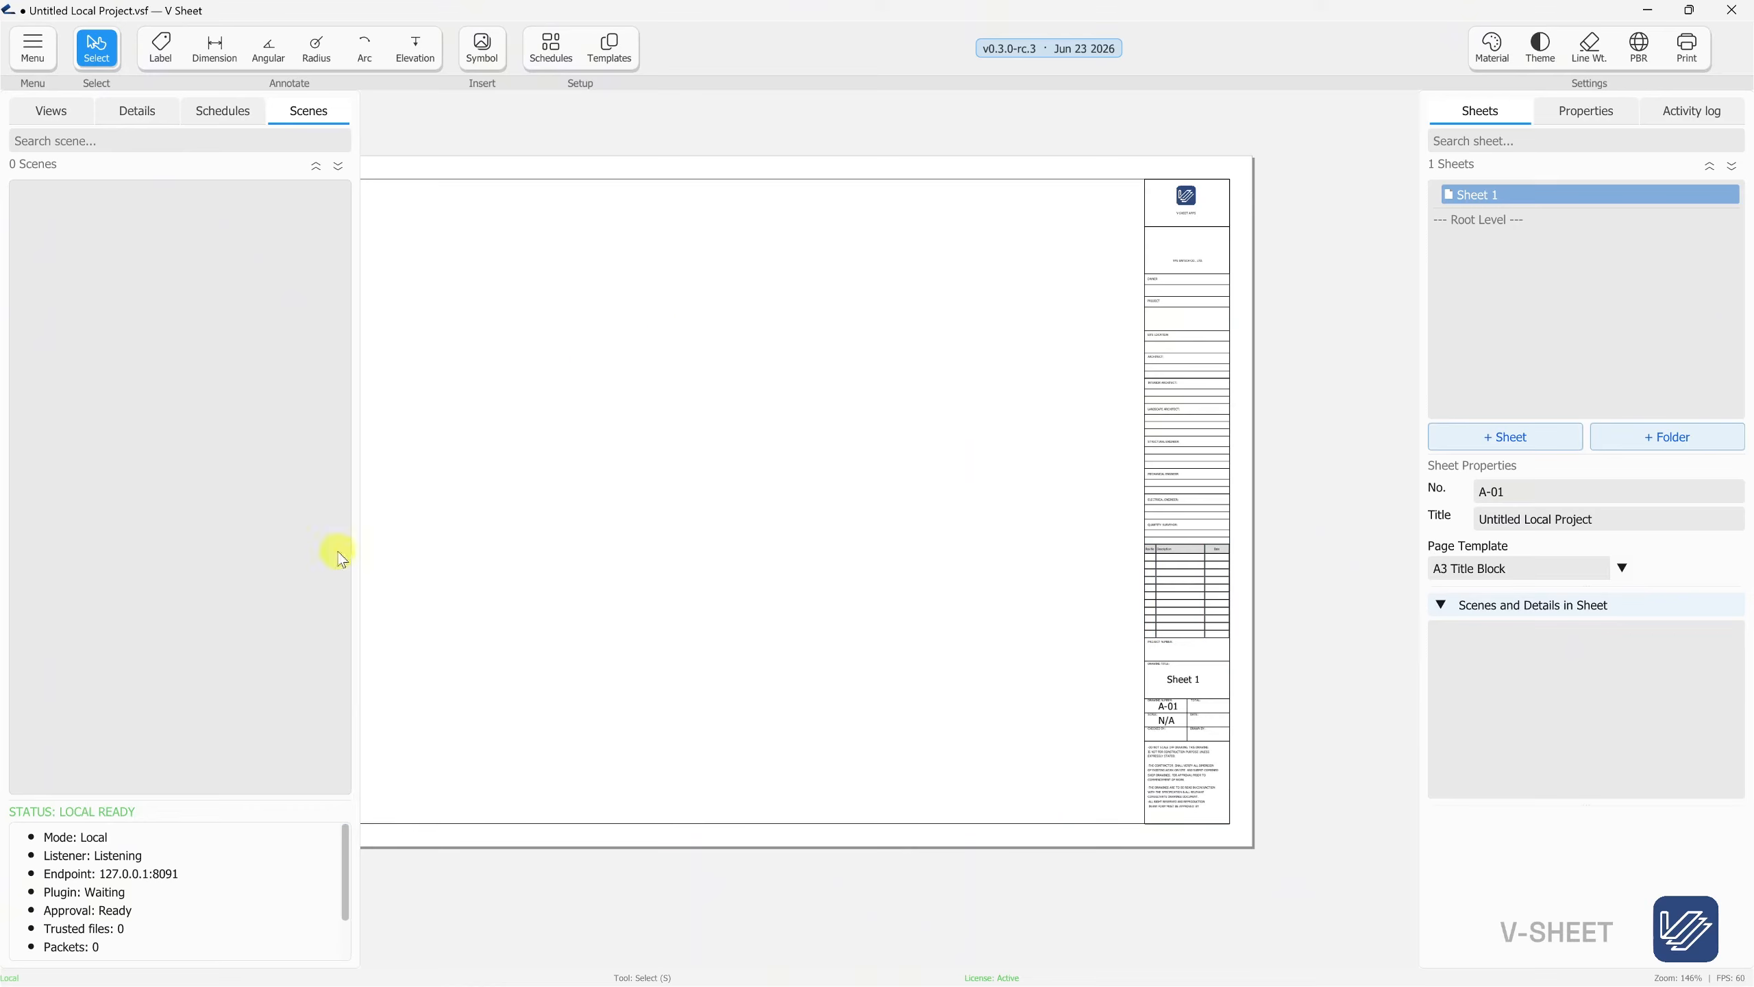